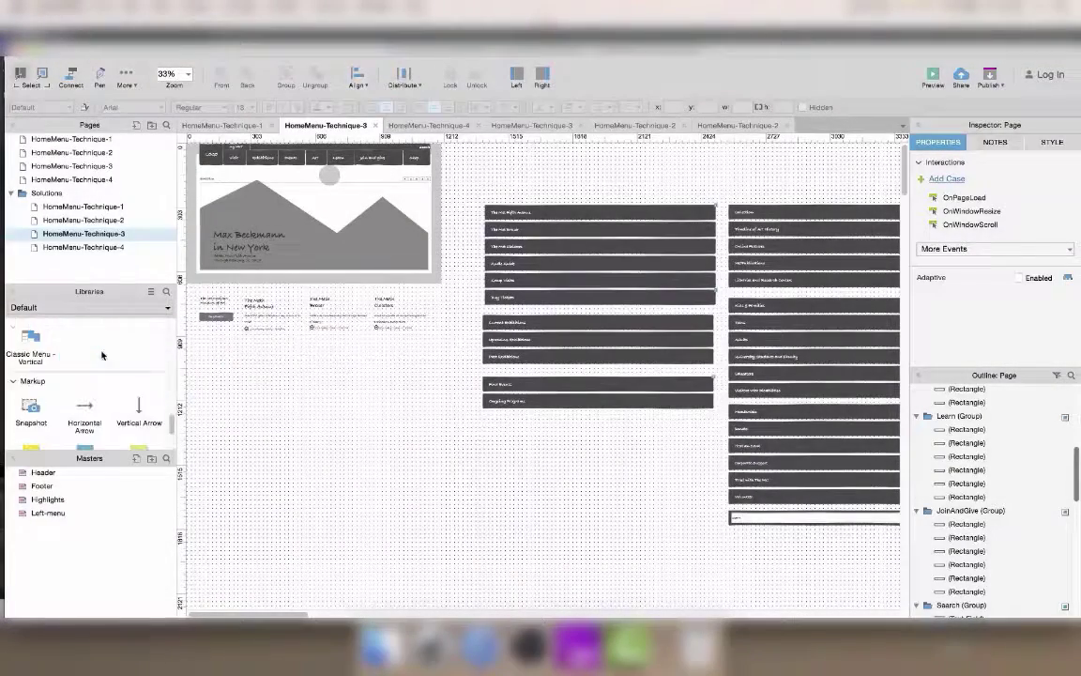
Convert the Visit submenu group on the HomeMenu-Technique-3 page into a dynamic panel.
scroll(102, 355, "up", 3)
scroll(97, 378, "down", 5)
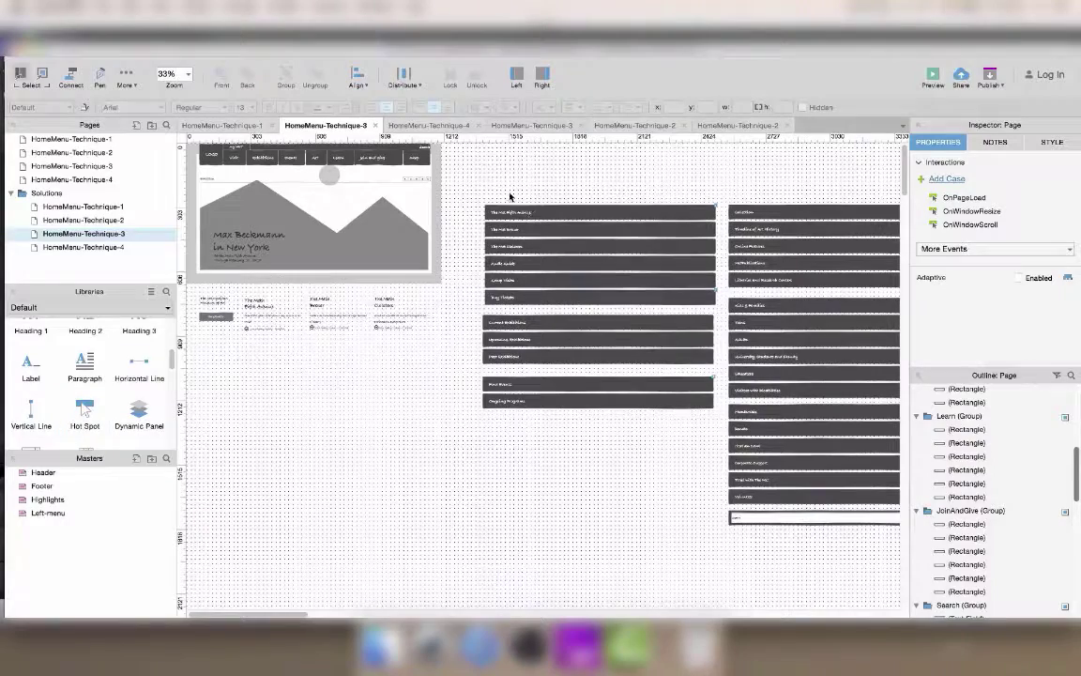
left_click(531, 213)
right_click(530, 213)
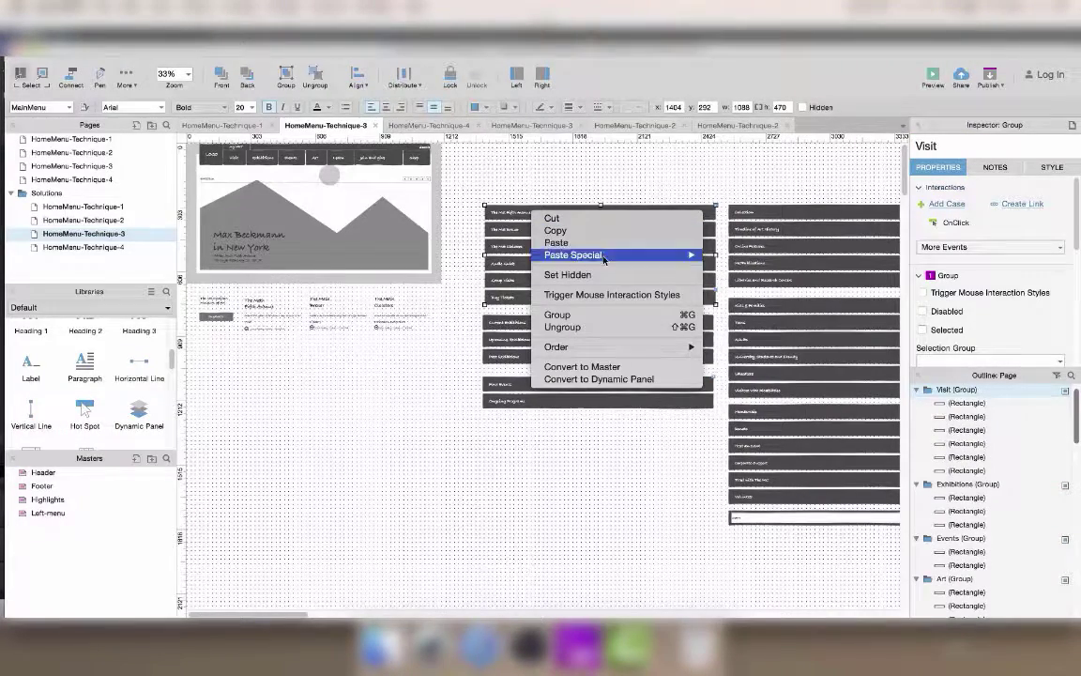
left_click(600, 380)
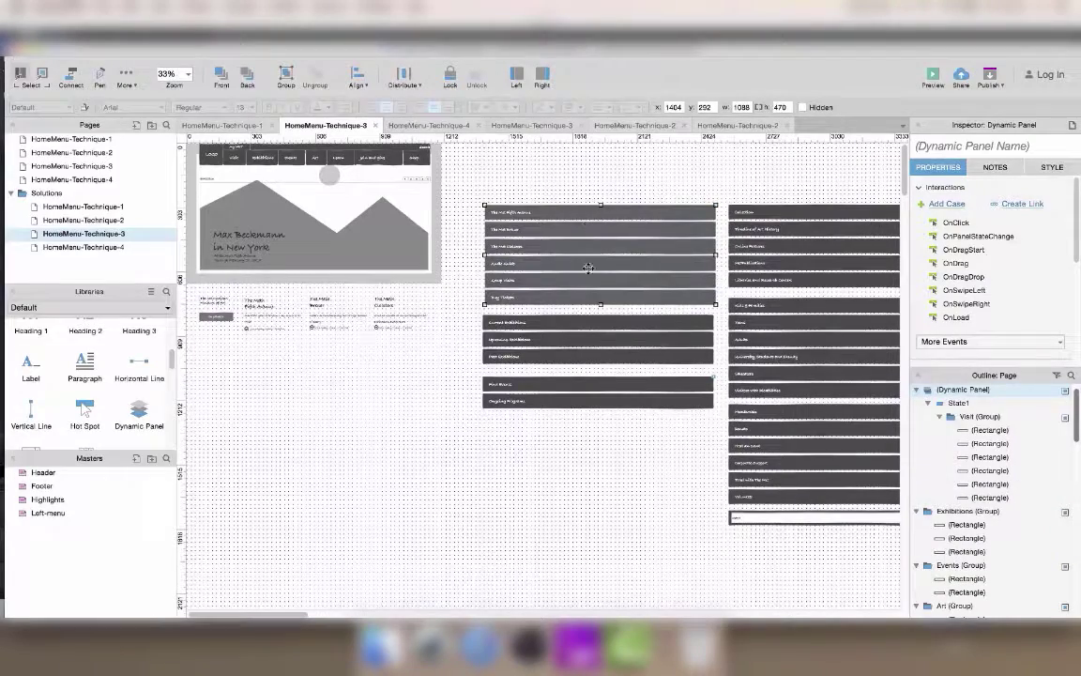
Move the new dynamic panel beside the page mockup at about x 1340, y 117, and enlarge its height to about 576.
left_click_drag(603, 206, 549, 171)
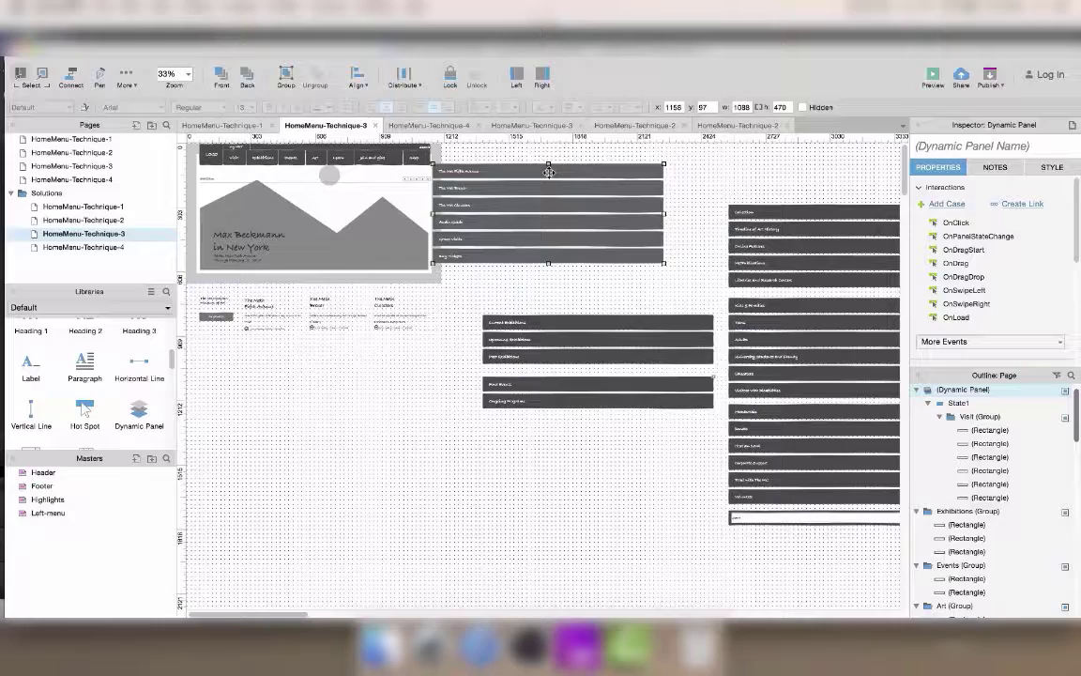
key("Down")
key("Down")
key("Down")
key("Down")
key("Down")
key("Down")
key("Down")
key("Down")
key("Down")
key("Down")
key("Down")
key("Down")
key("Down")
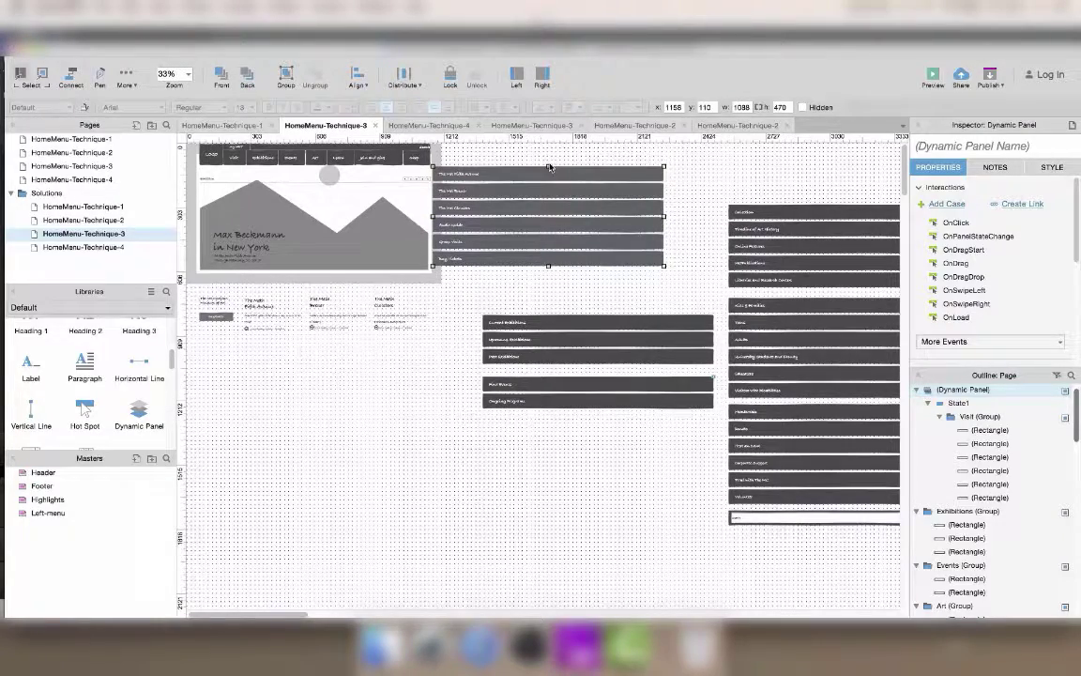
left_click_drag(550, 166, 549, 143)
left_click_drag(426, 161, 464, 185)
Select all the main menu rectangles at the top of the page mockup and cut them.
left_click(461, 163)
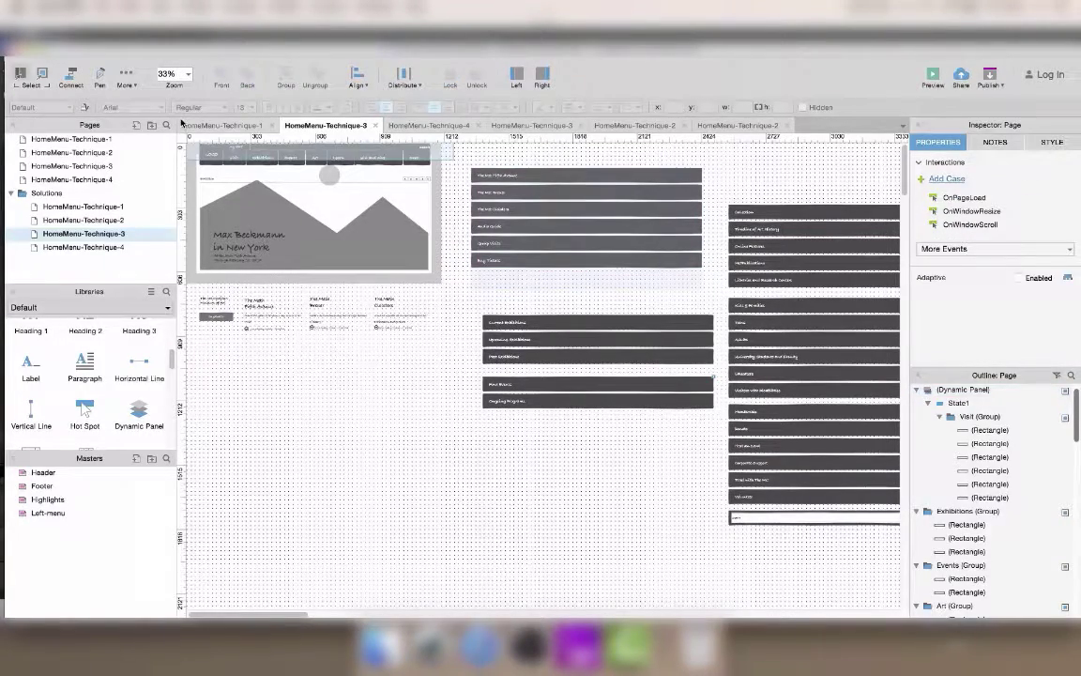
left_click(223, 172)
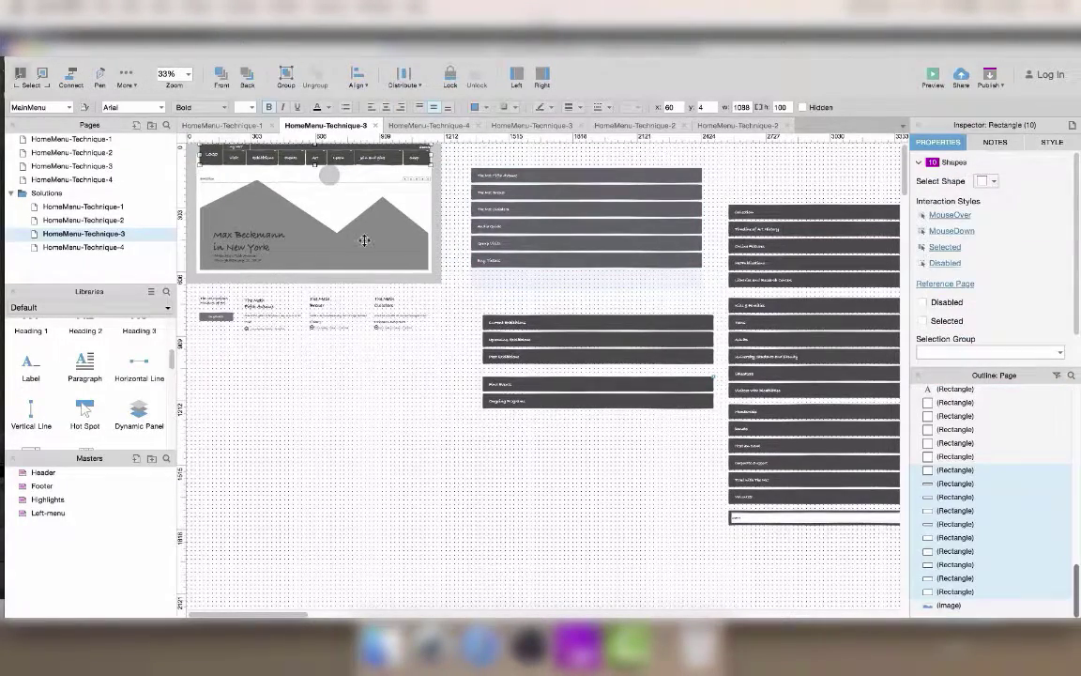
key("super+x")
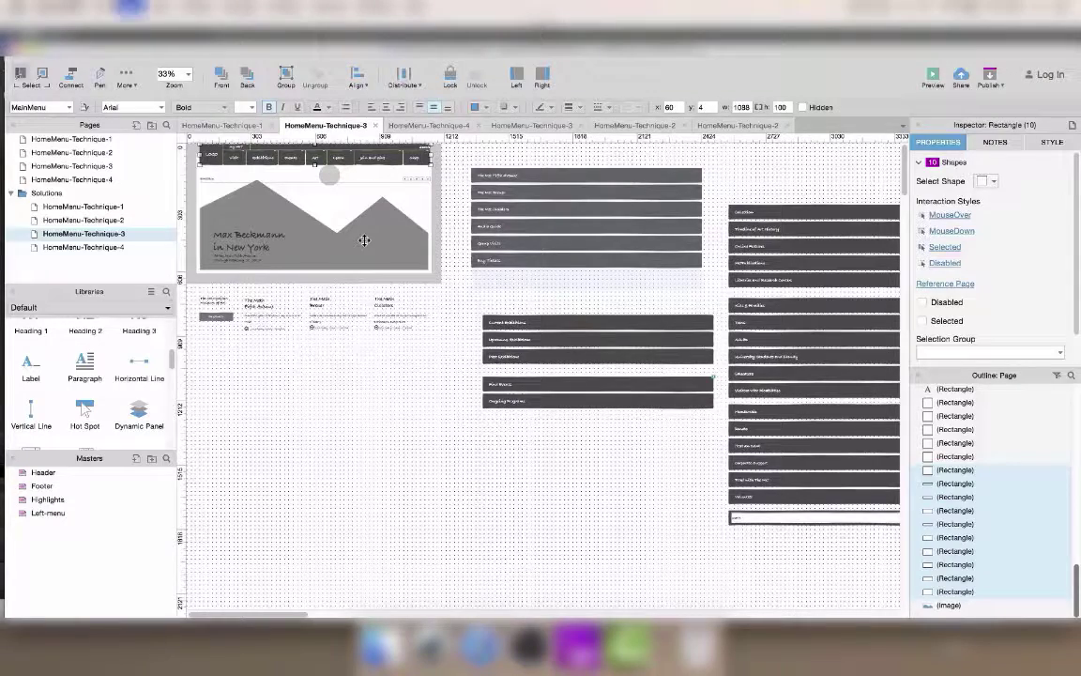
Add a second state named Empty to the dynamic panel.
left_click(555, 217)
double_click(582, 200)
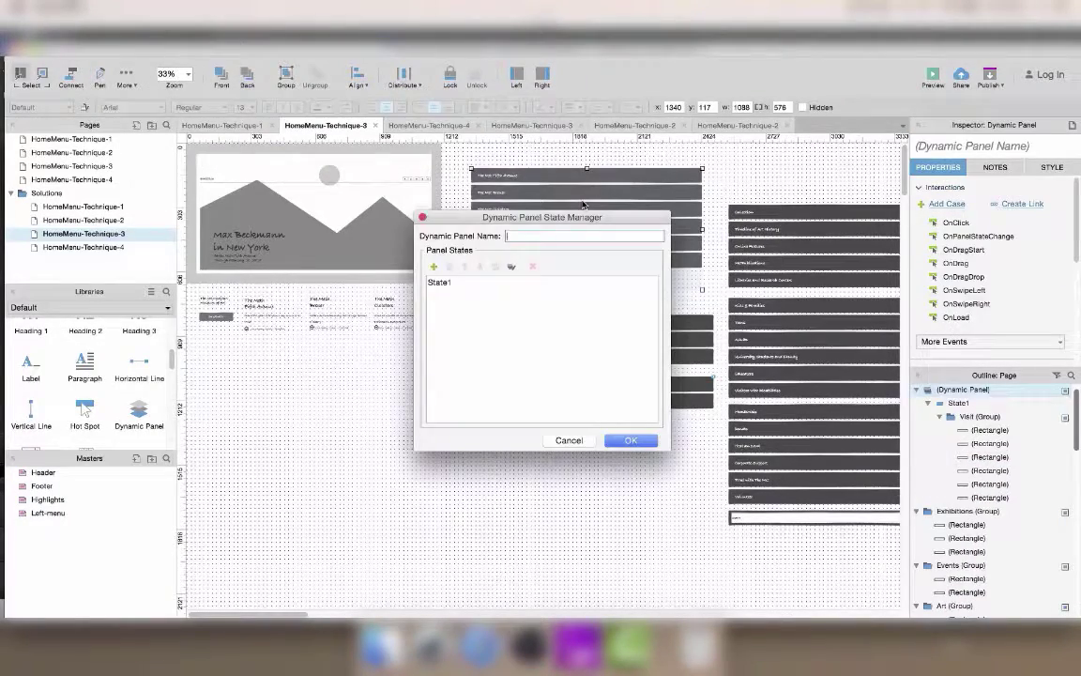
left_click(434, 267)
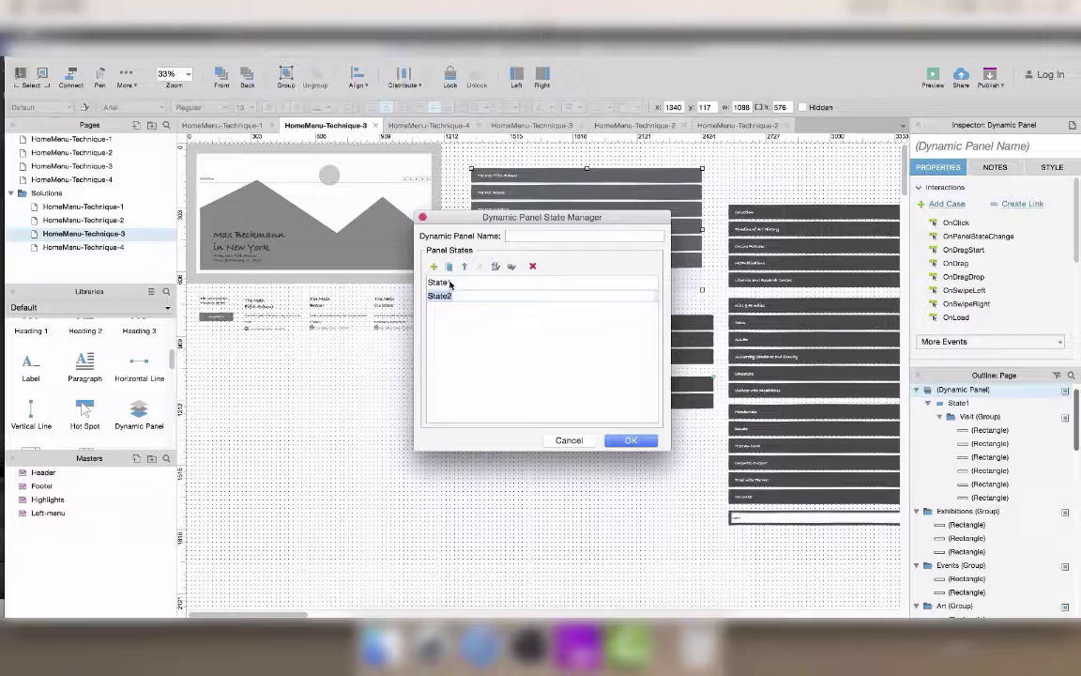
type("Empty")
key("Return")
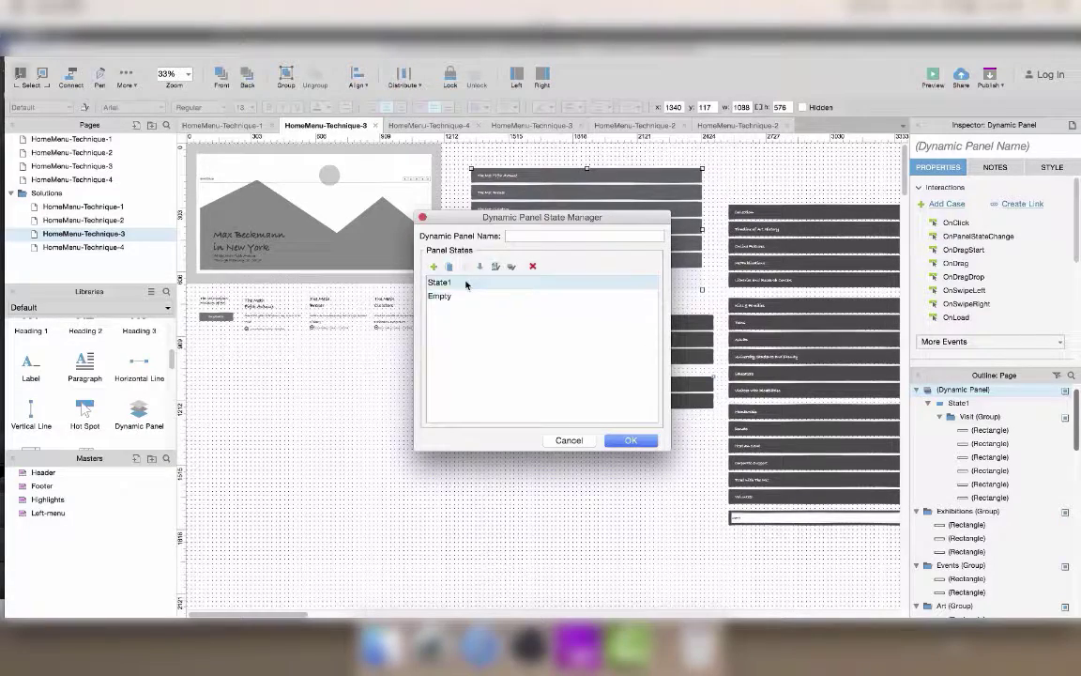
Open State1 of the dynamic panel and move the Visit submenu group down to y 110.
key("Return")
double_click(466, 283)
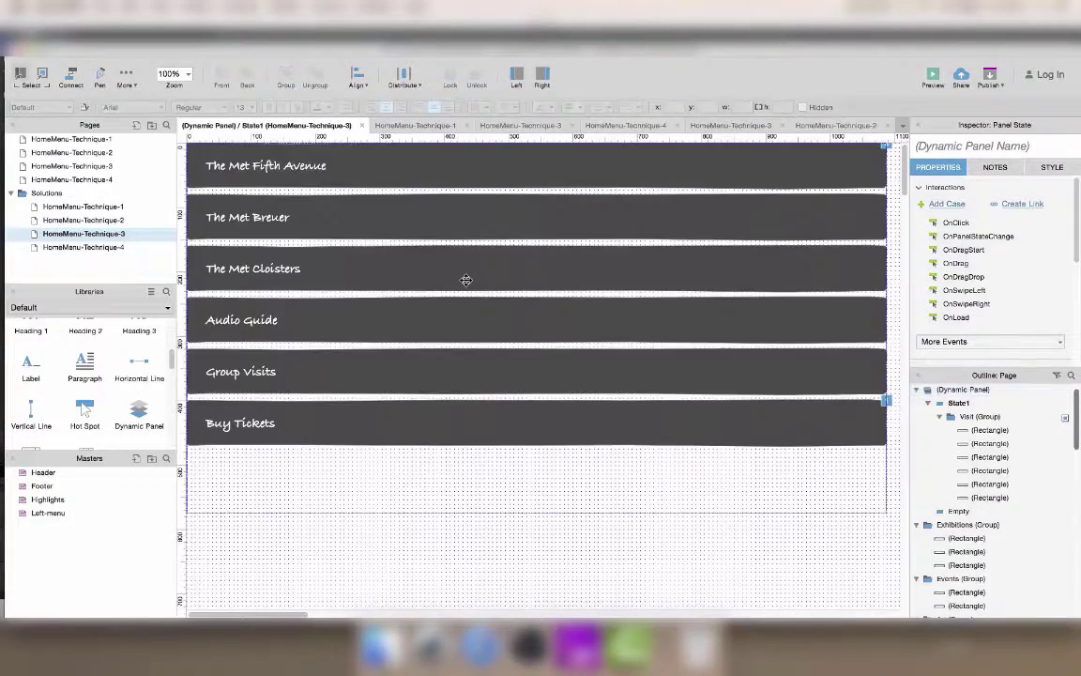
left_click(465, 279)
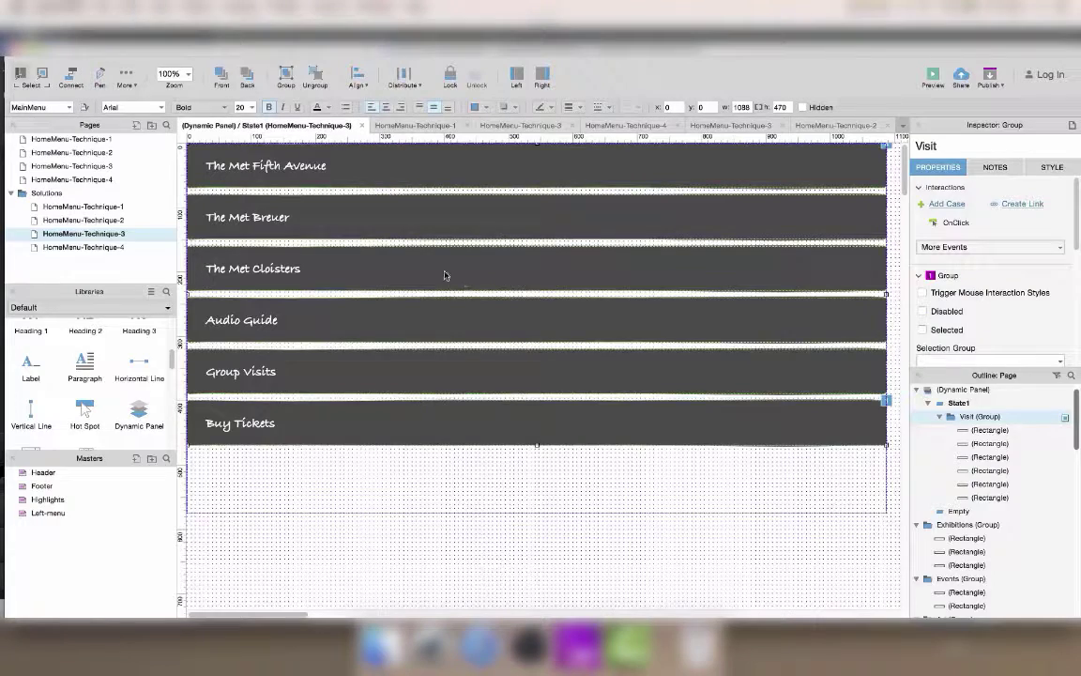
left_click(186, 75)
left_click(171, 218)
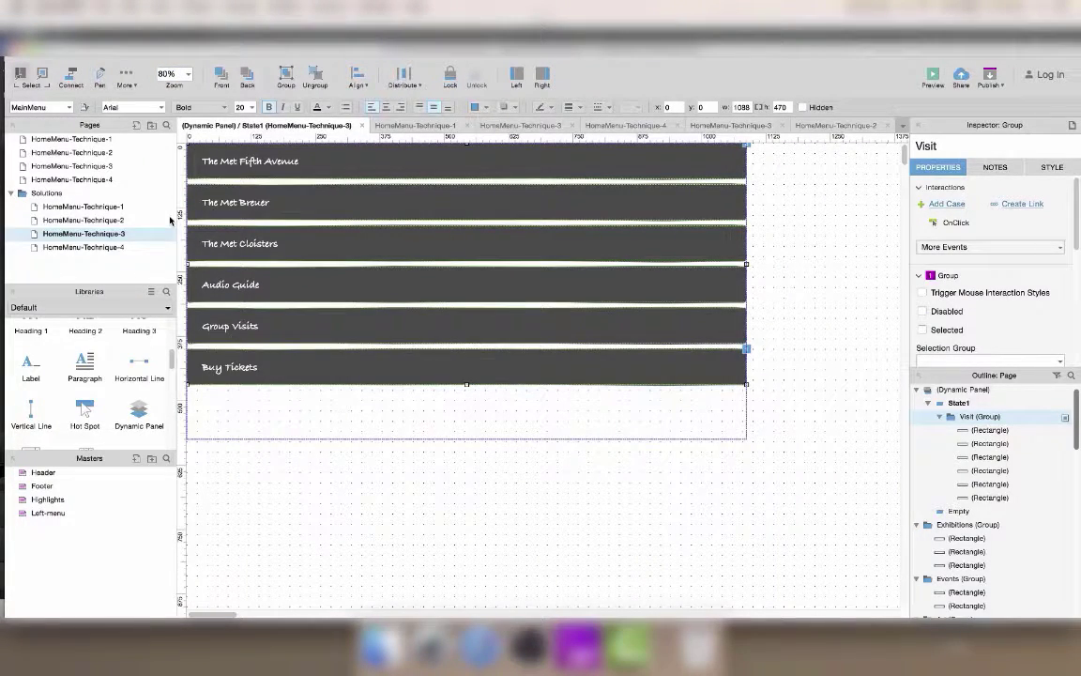
left_click(839, 413)
left_click(697, 376)
key("shift+Down")
key("shift+Down")
key("shift+Down")
key("shift+Down")
key("shift+Down")
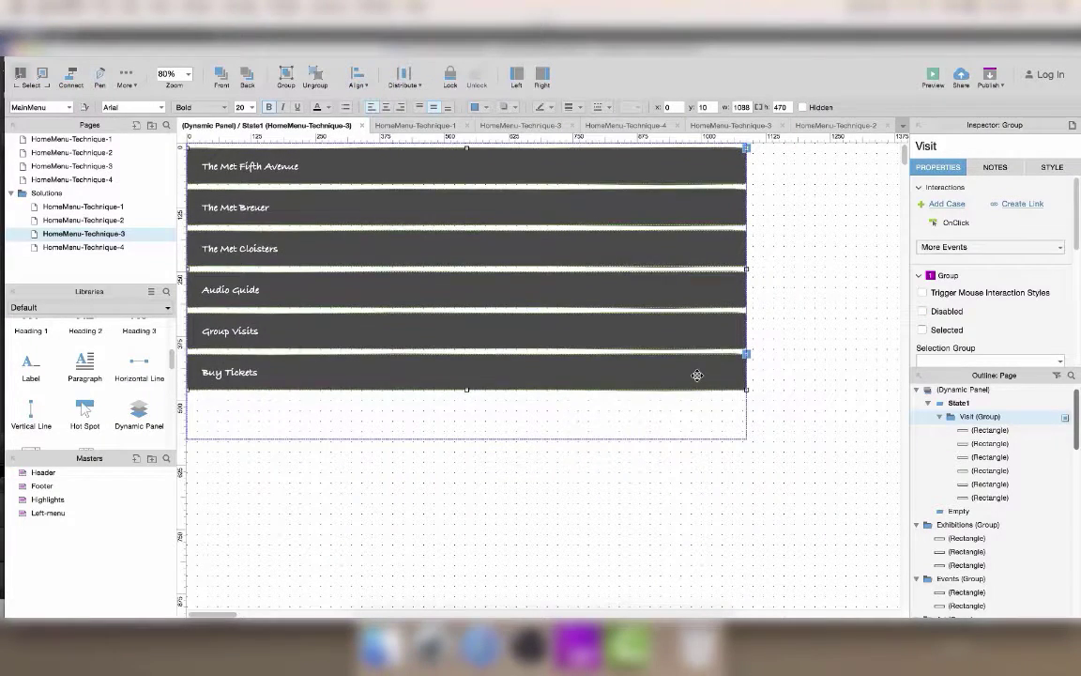
key("shift+Down")
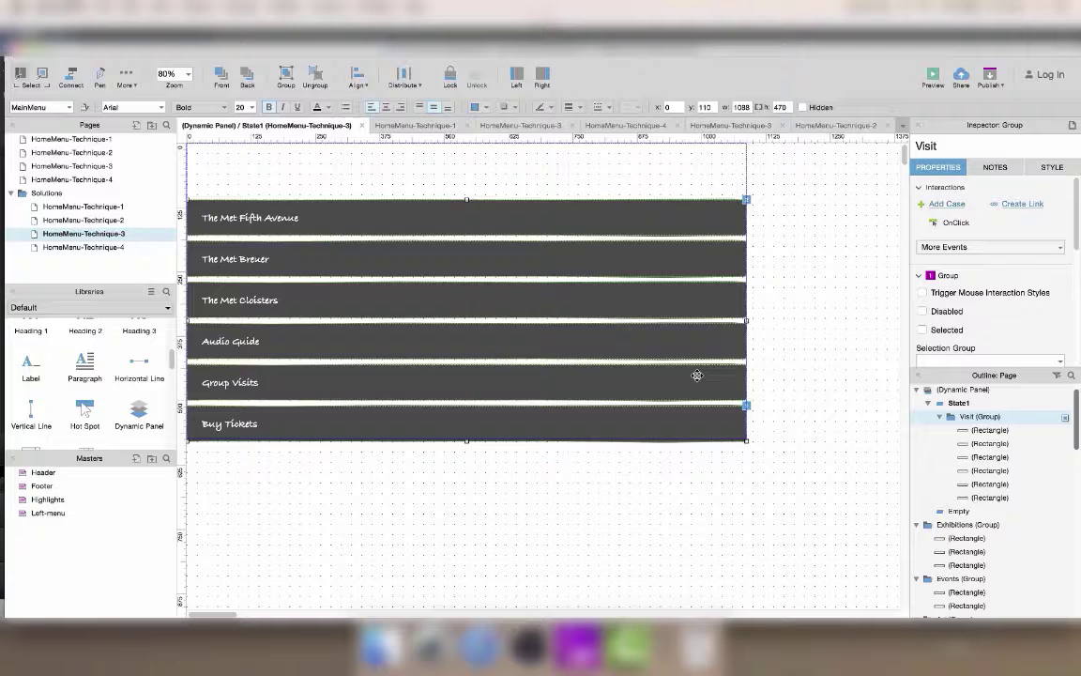
Paste the main menu into State1 above the Visit submenu and shift it left to x 0.
left_click(870, 341)
key("ctrl+v")
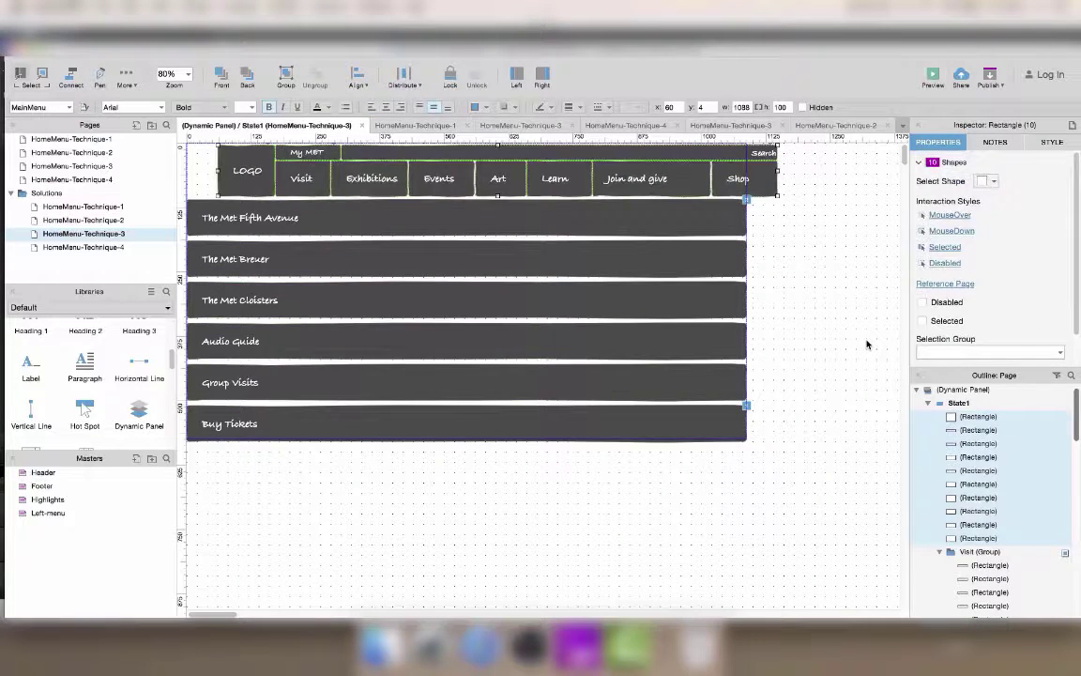
key("shift+Left")
key("shift+Left")
key("shift+Left")
key("shift+Left")
key("shift+Left")
key("shift+Left")
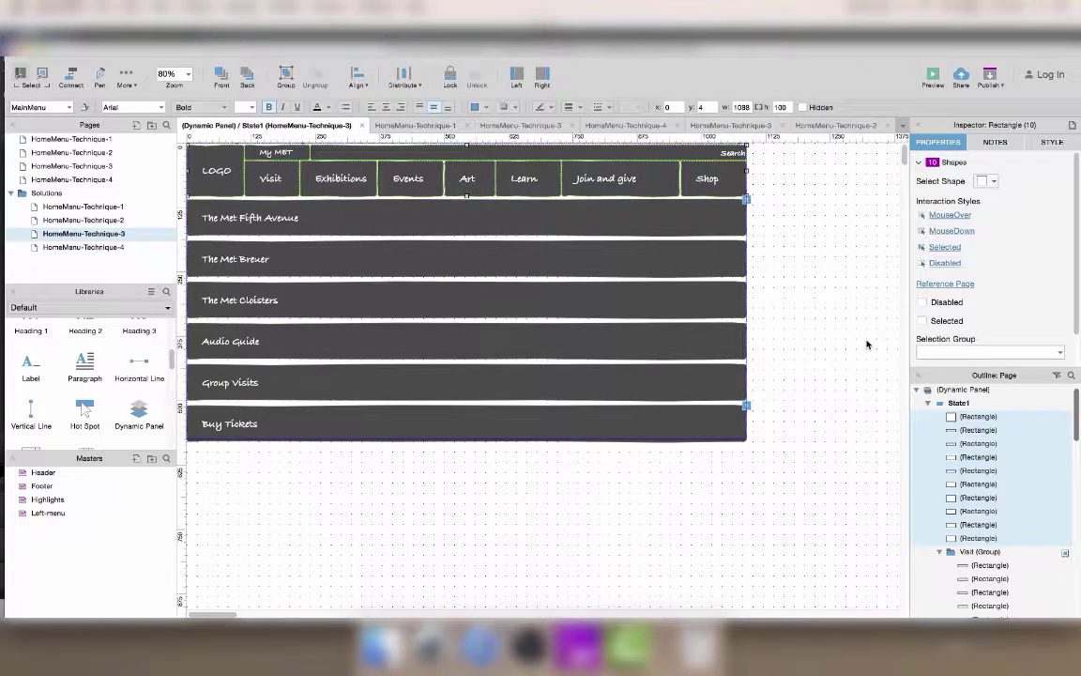
left_click(828, 328)
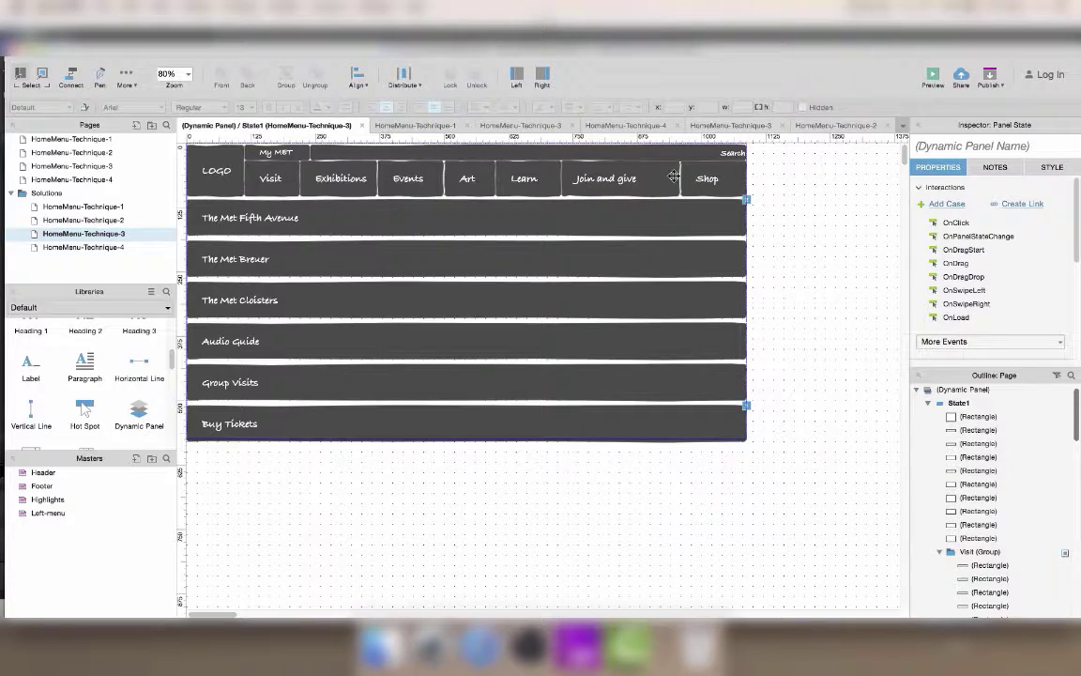
Underline the Visit label in State1's main menu and return to the HomeMenu-Technique-3 page.
left_click(273, 175)
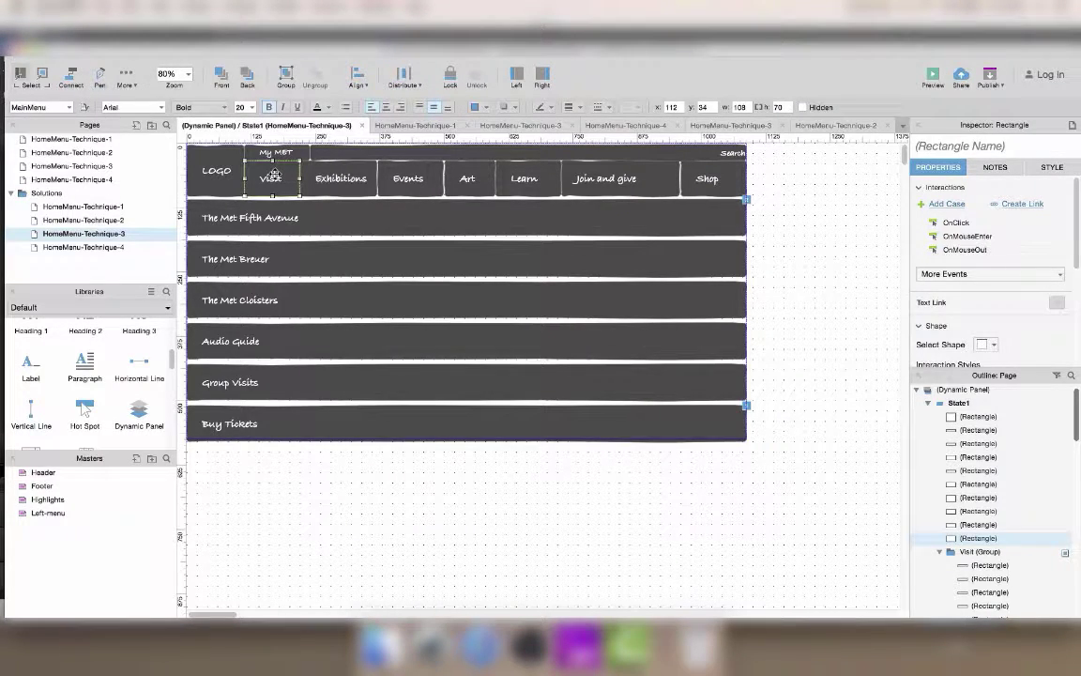
left_click(328, 466)
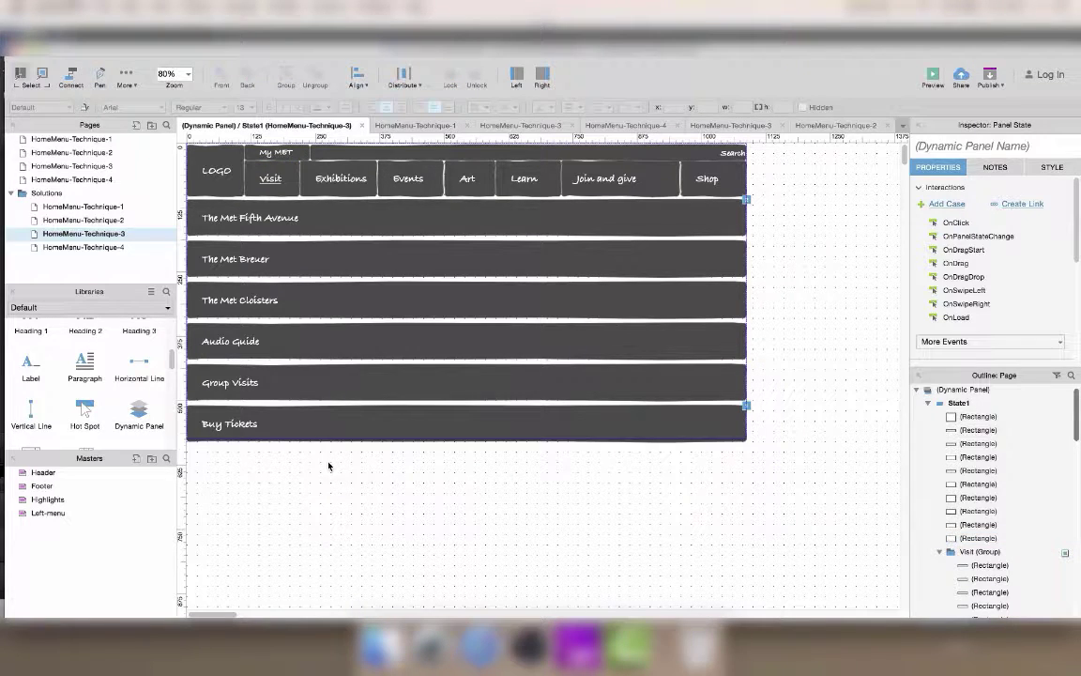
left_click(364, 129)
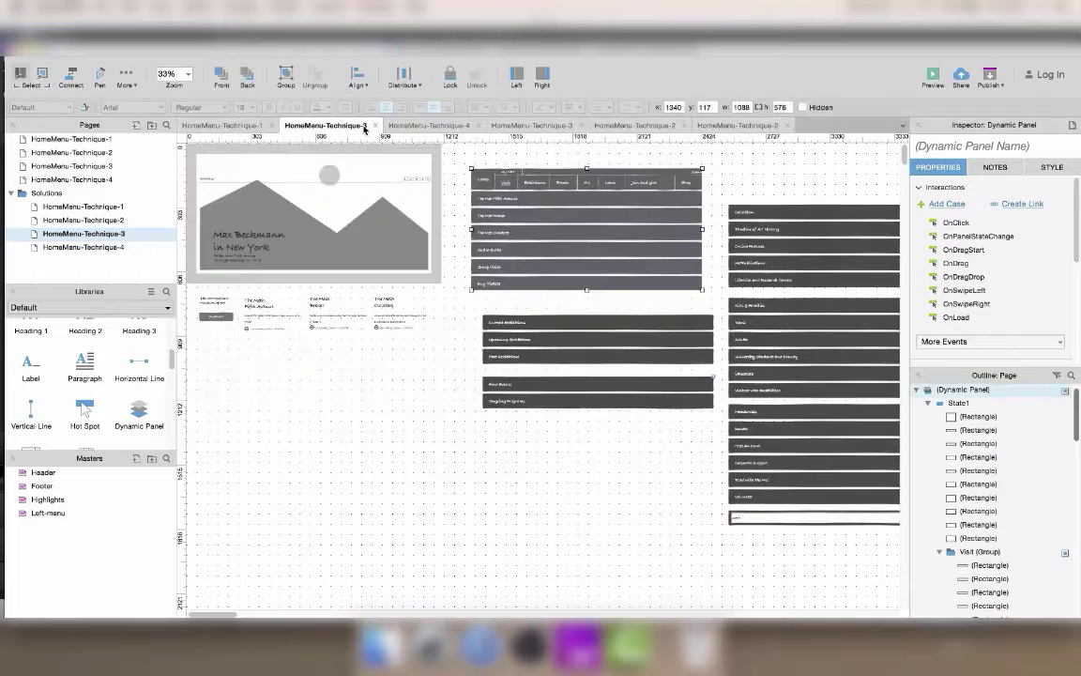
Move the Empty state to first place in the dynamic panel and rename State1 as Visit.
double_click(587, 225)
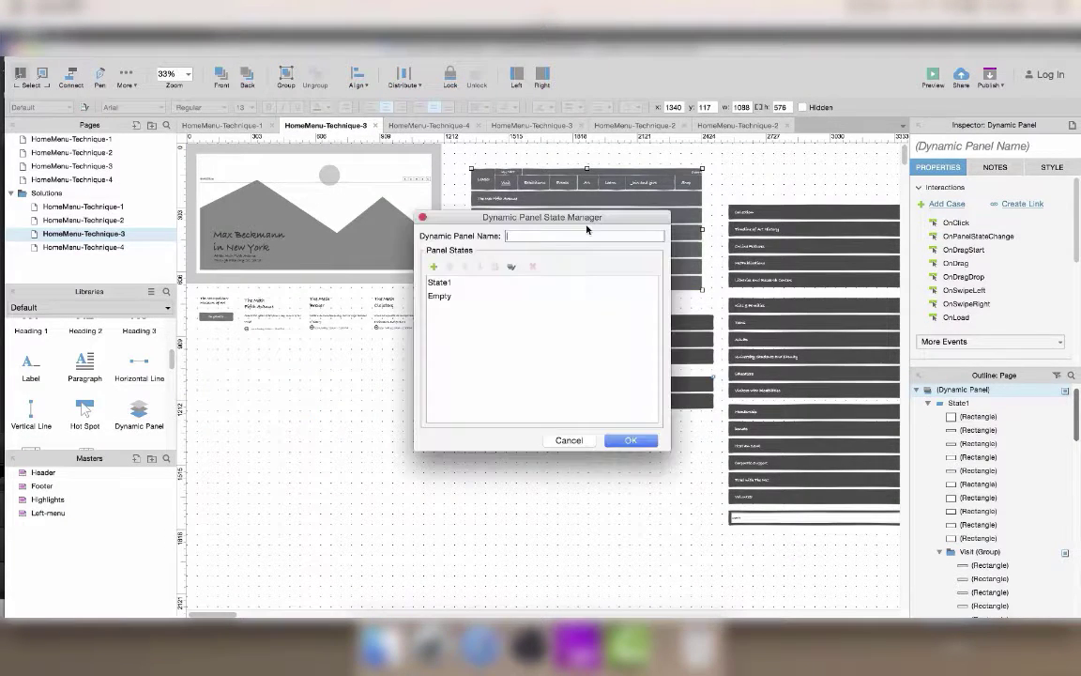
left_click(463, 295)
left_click(464, 265)
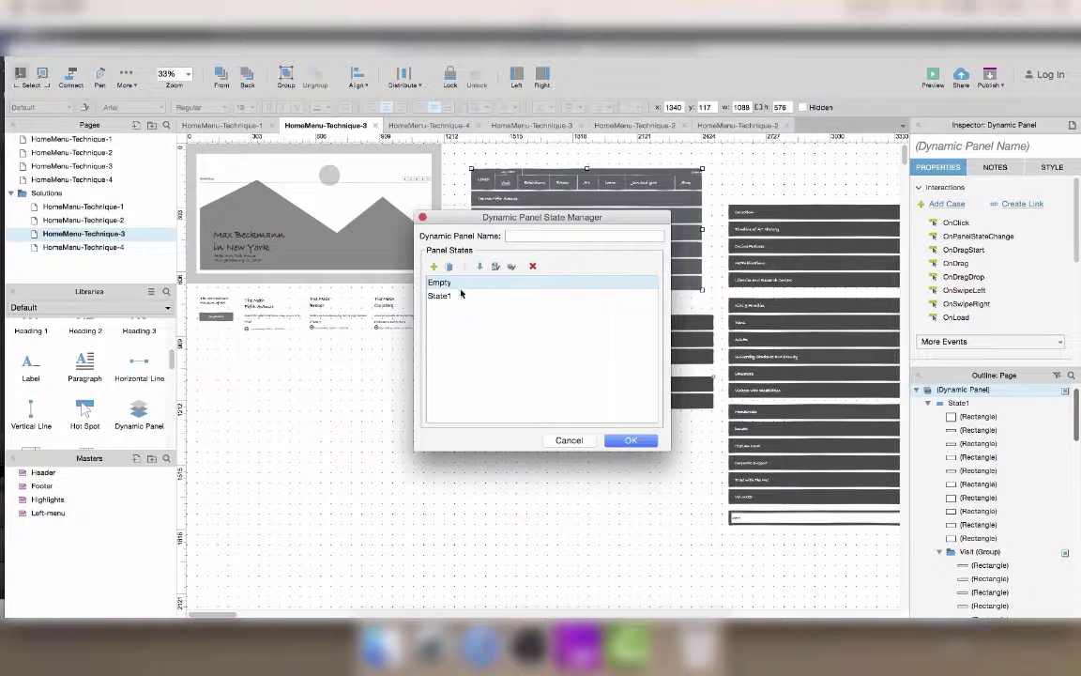
left_click(461, 296)
left_click(461, 297)
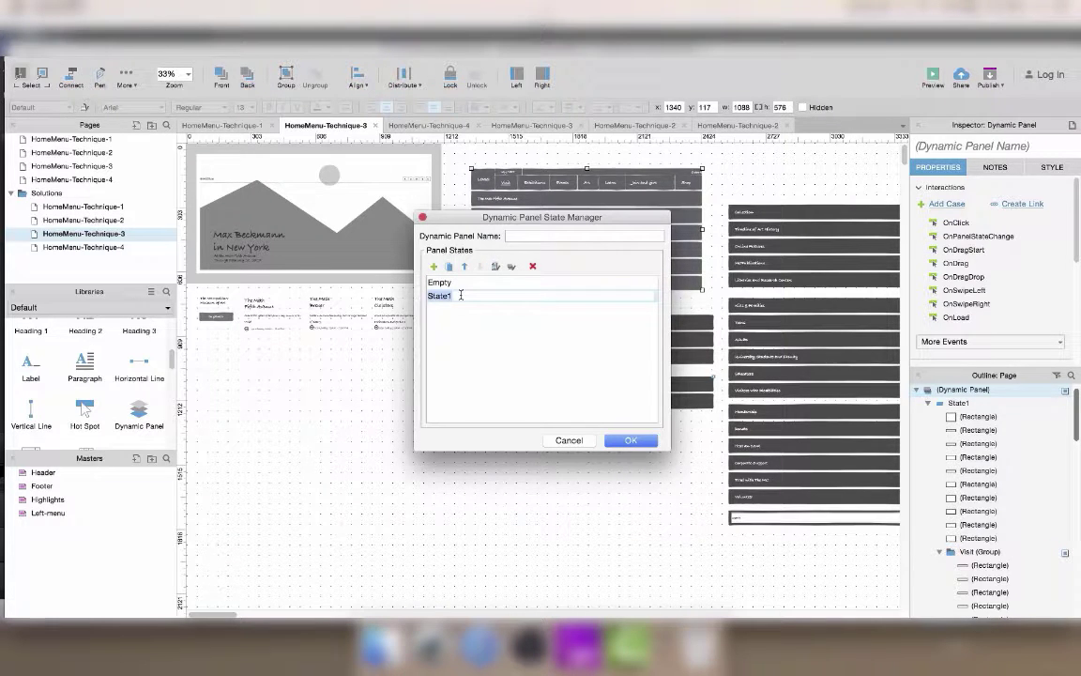
type("Visit")
key("Return")
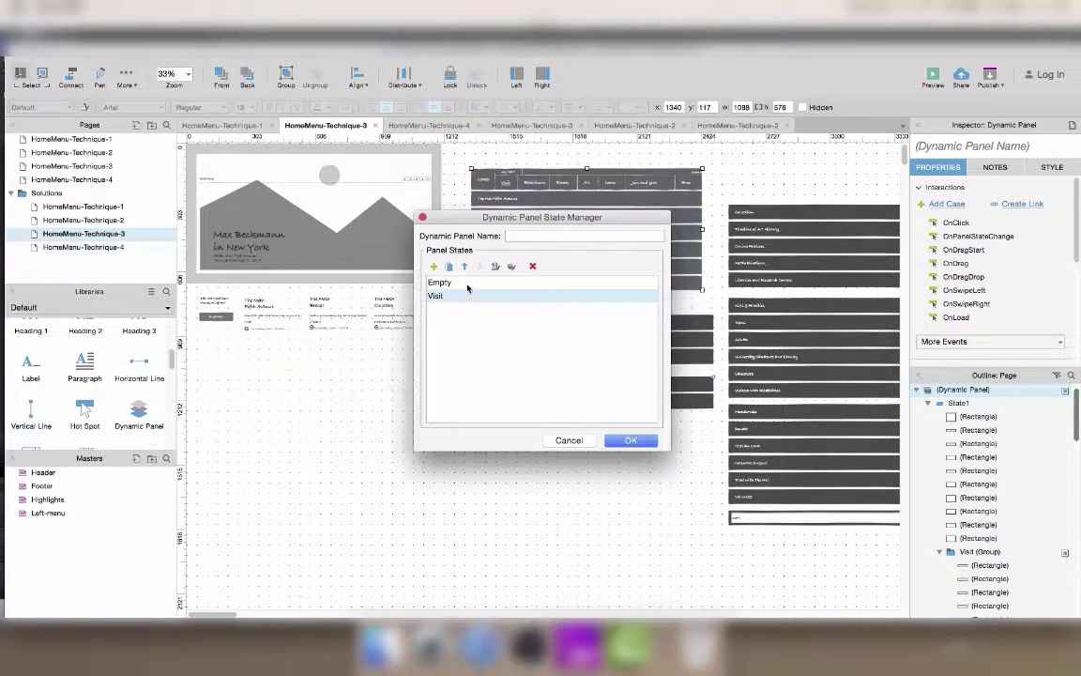
Open the Empty state, paste the main menu into it and position the menu at x 0, y 0.
key("Return")
double_click(472, 287)
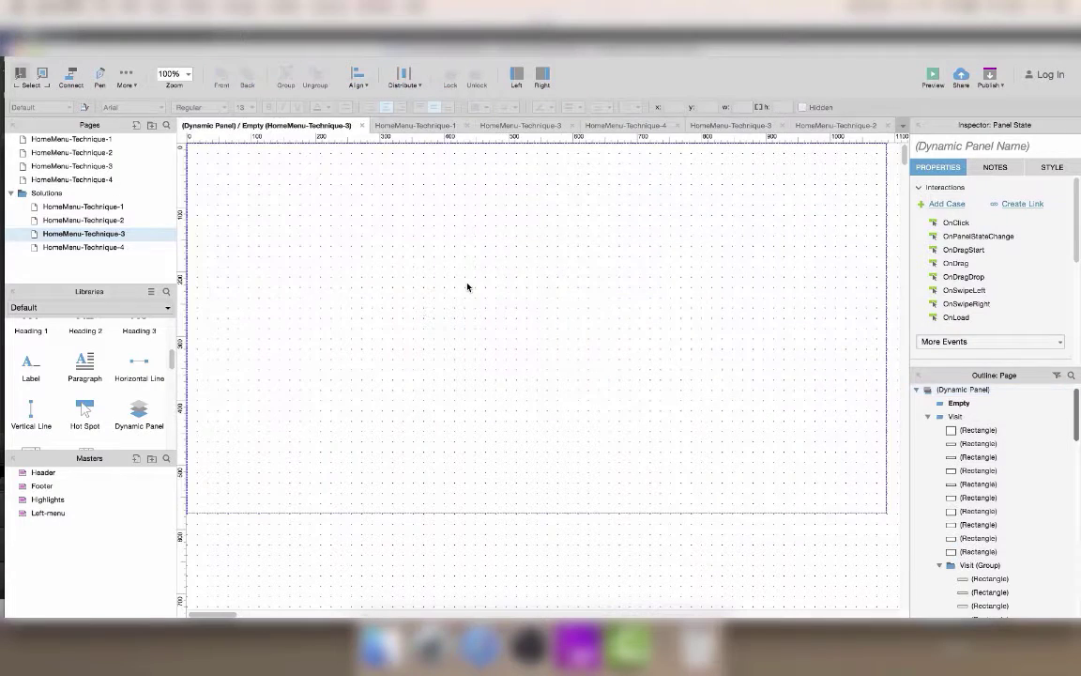
key("super+v")
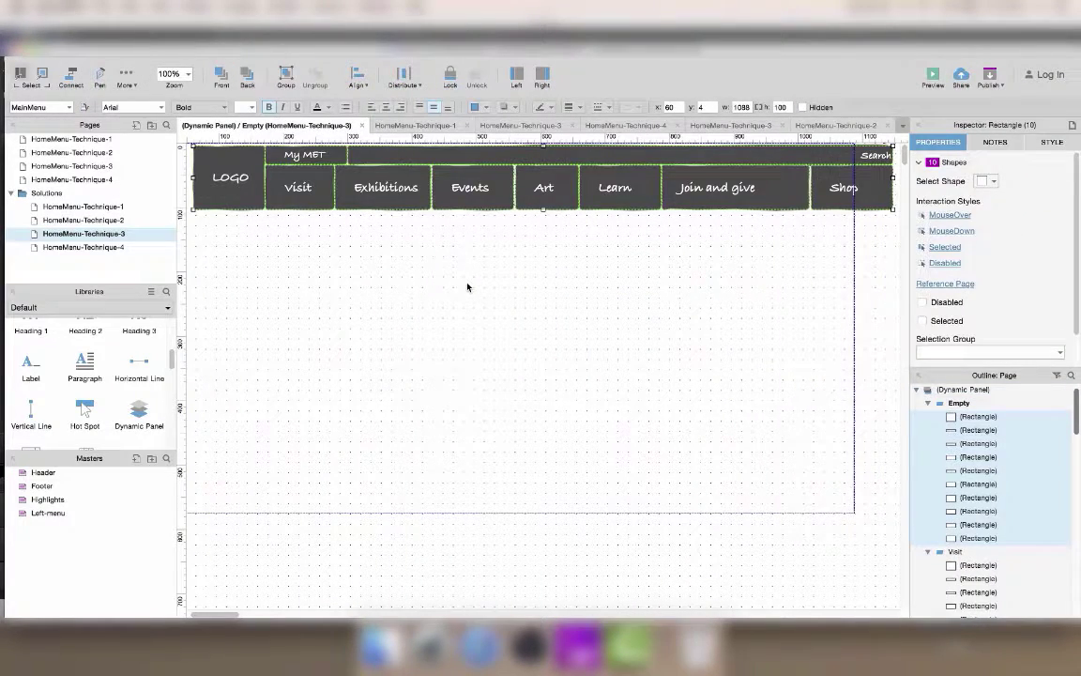
key("Left")
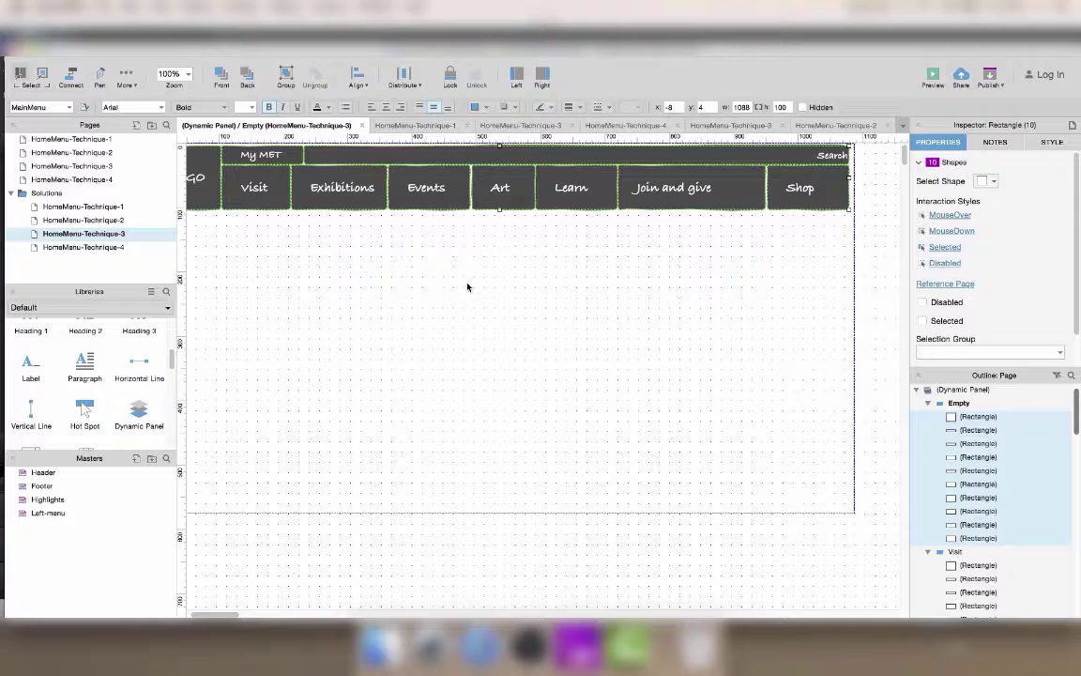
key("Right")
key("Right")
key("Right")
key("Right")
key("Right")
key("Right")
key("Right")
key("Right")
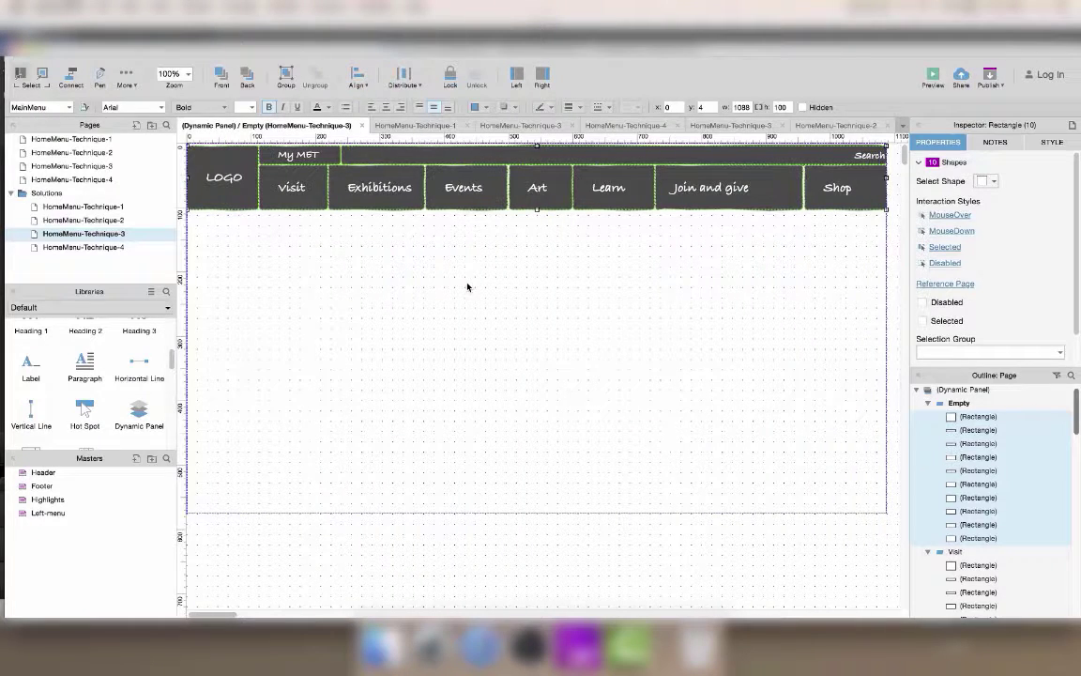
key("Up")
key("Up")
key("Up")
key("Up")
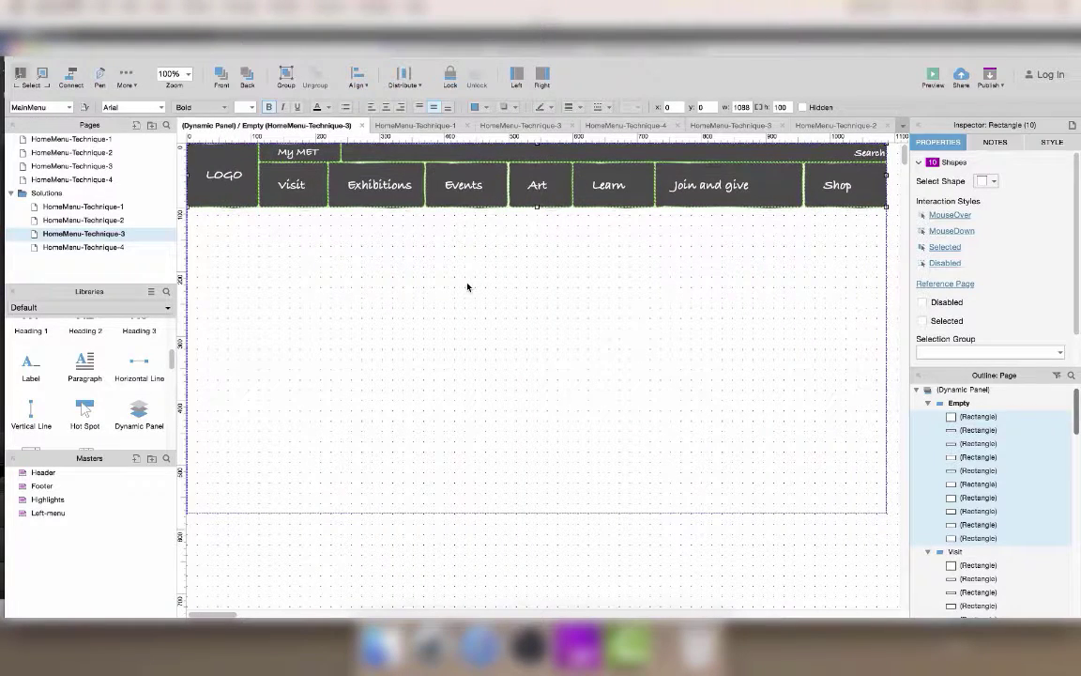
Show the style properties and close every open page except HomeMenu-Technique-3.
left_click(1053, 142)
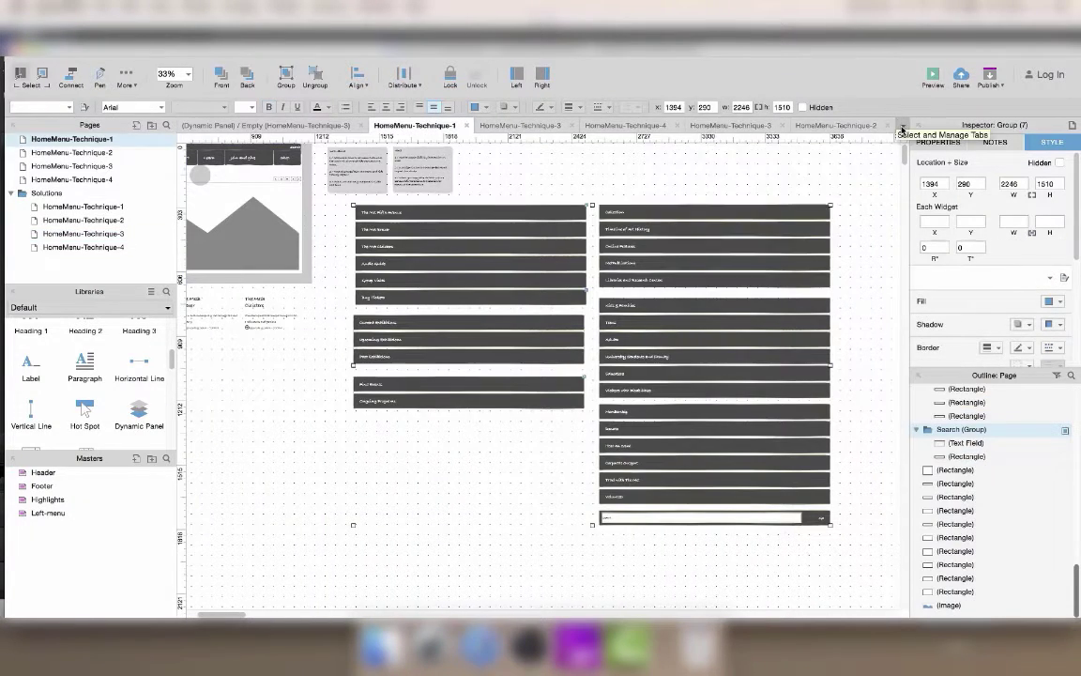
left_click(903, 125)
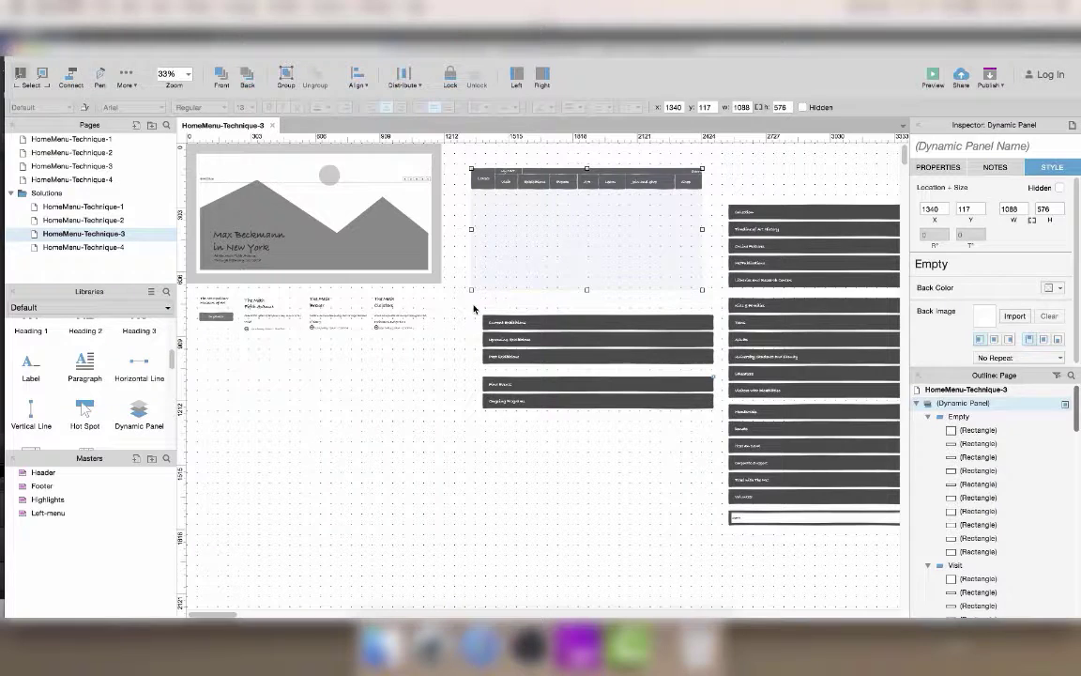
Cut the Exhibitions submenu group from the HomeMenu-Technique-3 page.
left_click_drag(474, 309, 692, 363)
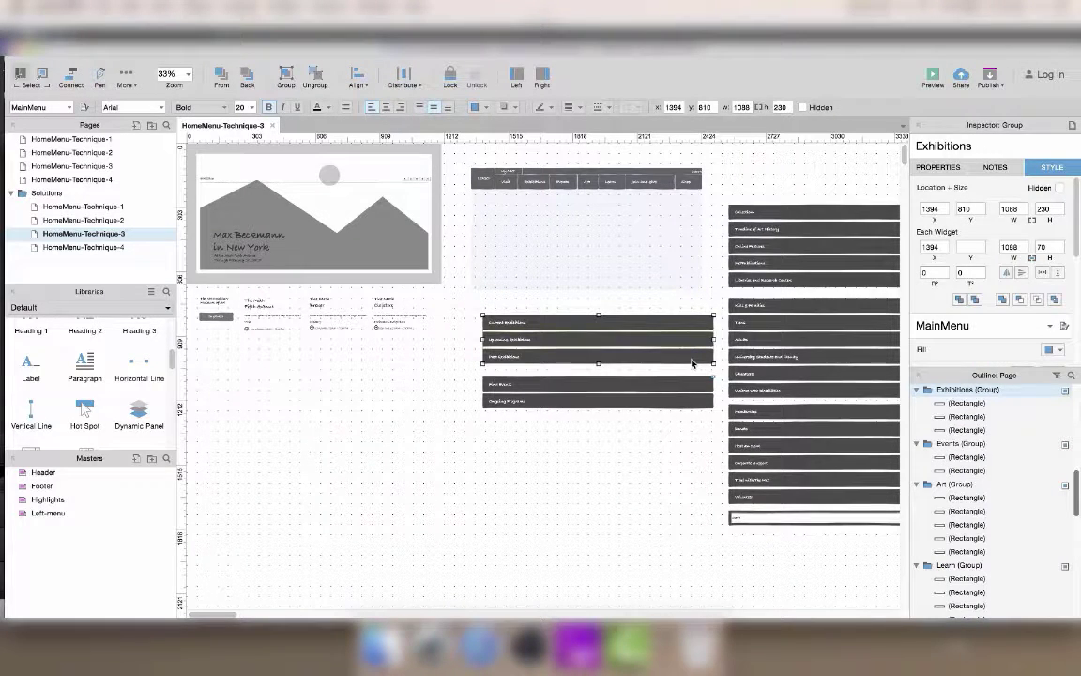
key("ctrl+x")
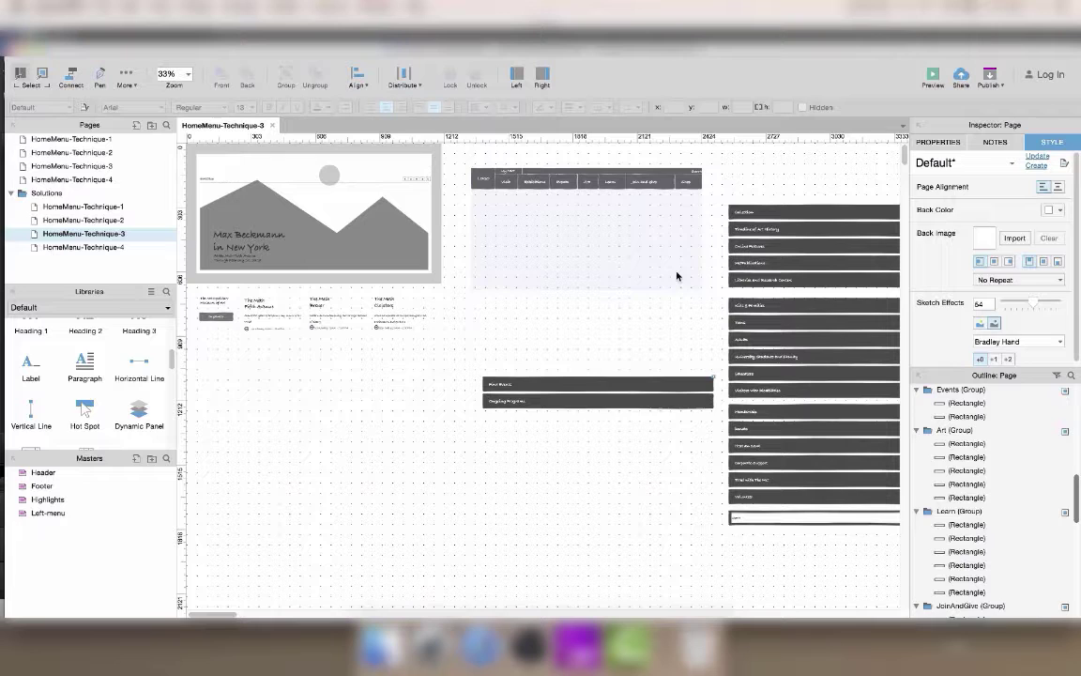
Add an Exhibitions state to the dynamic panel, open it and paste the cut Exhibitions submenu at x 0.
double_click(677, 272)
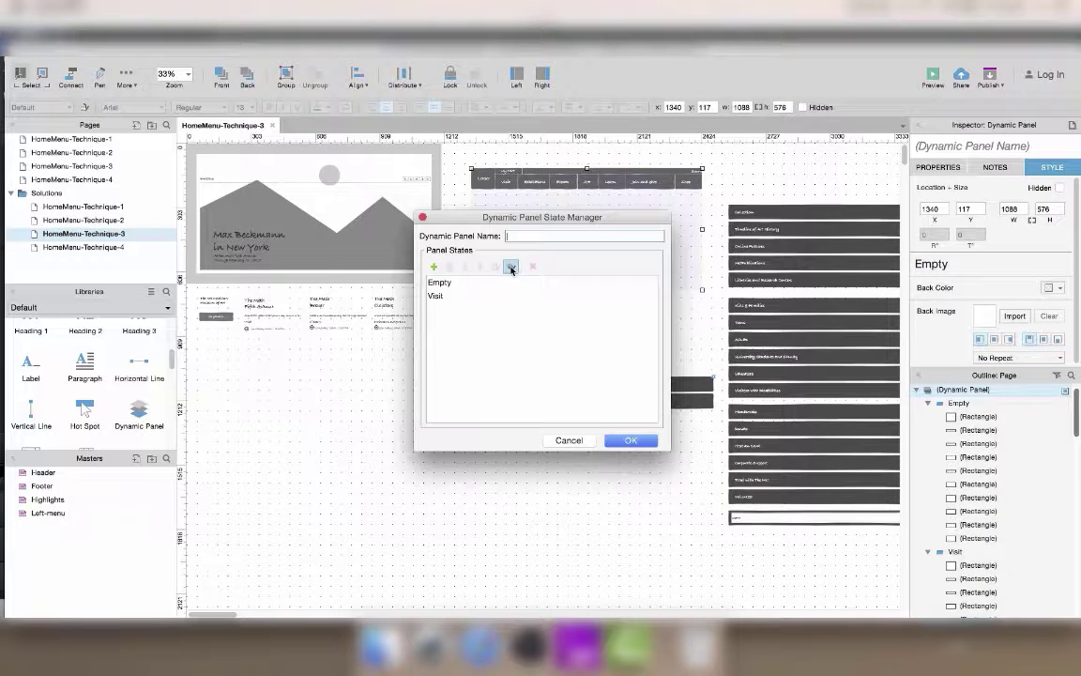
left_click(434, 267)
type("Exhibitions")
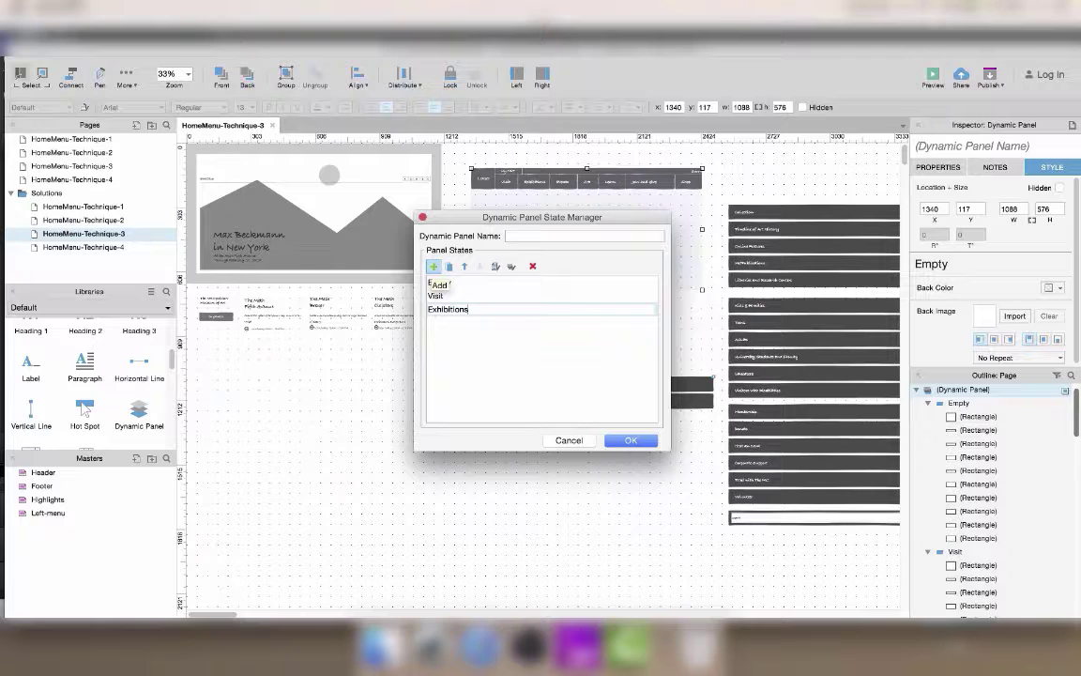
key("Return")
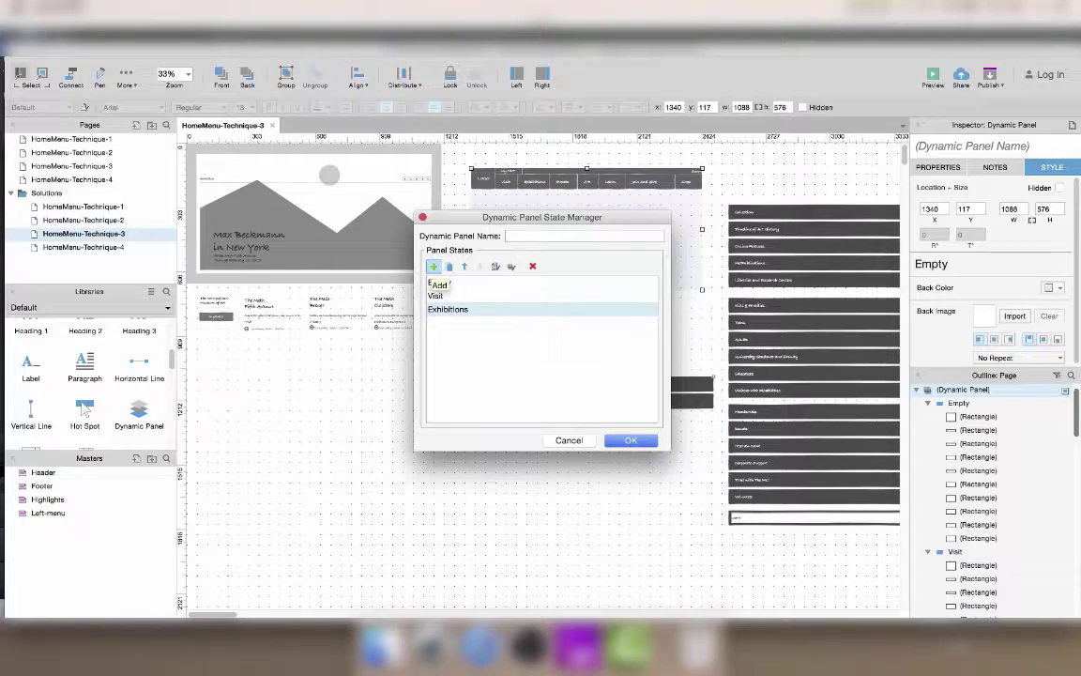
key("Return")
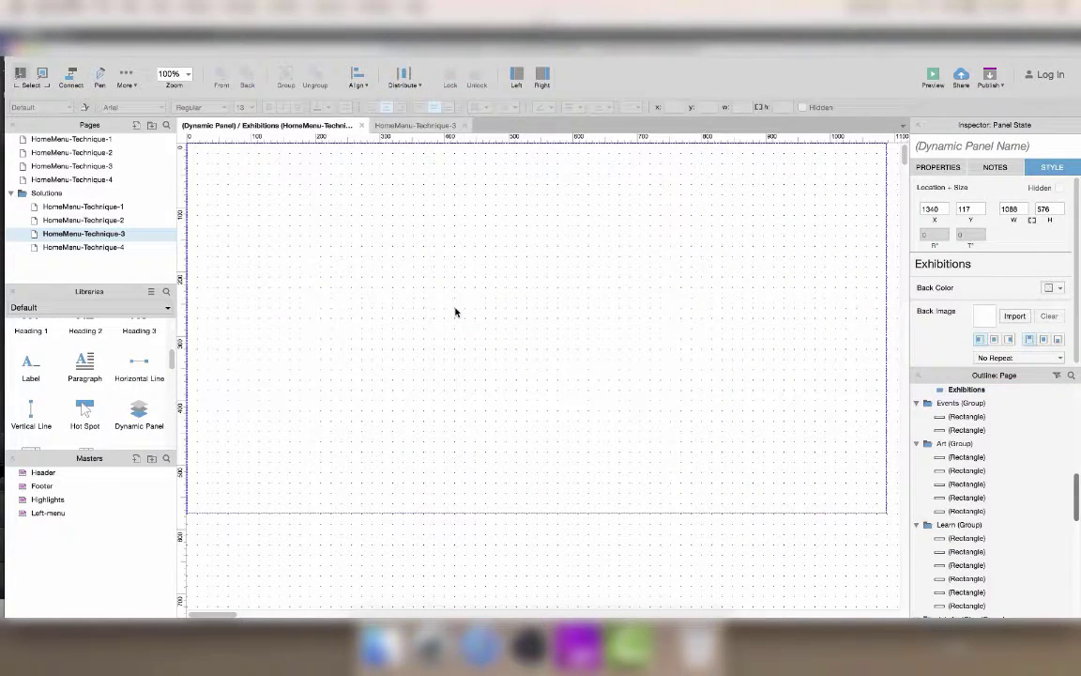
key("super+v")
key("shift+Left")
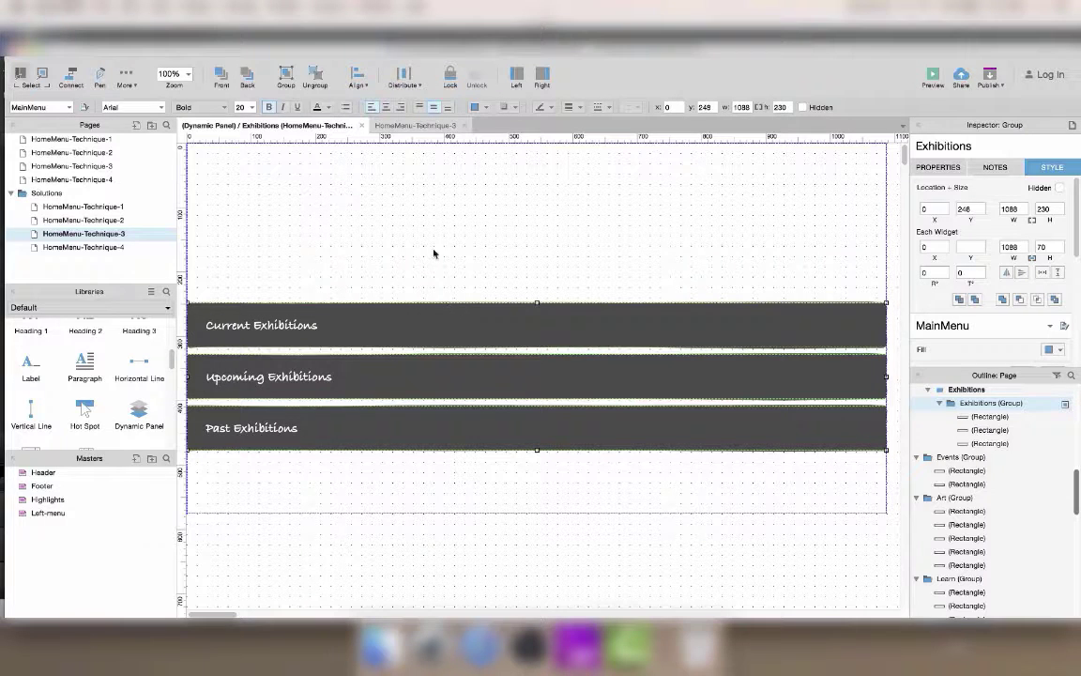
Select the Events submenu on the HomeMenu-Technique-3 page, then return to the Exhibitions state and position its submenu group at x 10.
left_click(415, 126)
double_click(572, 234)
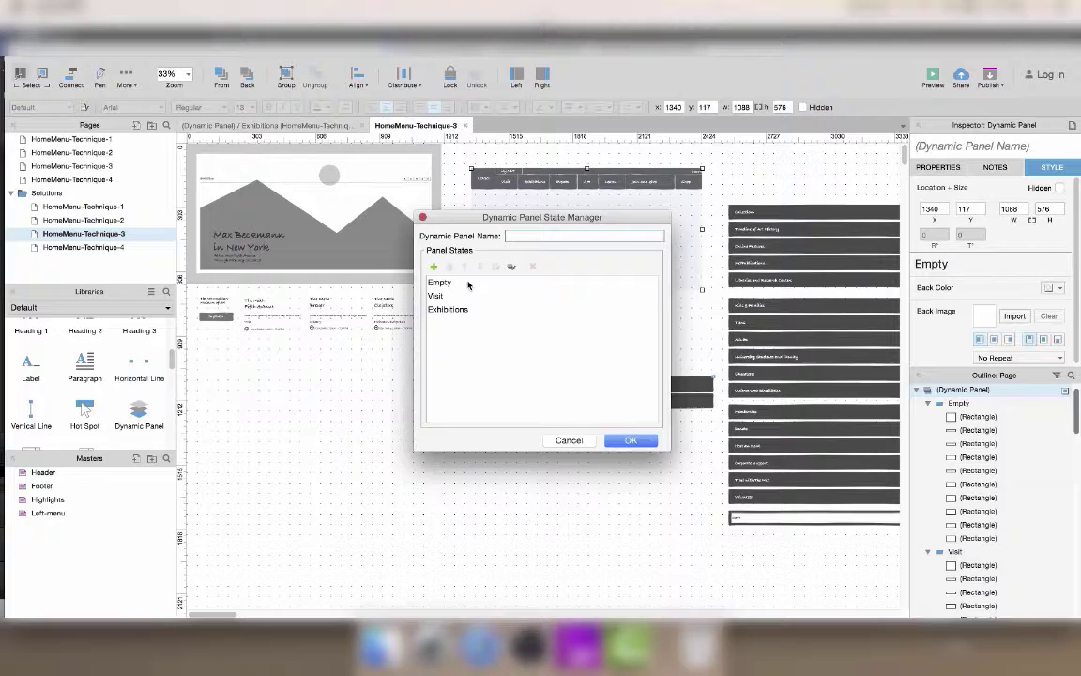
left_click(569, 441)
left_click(545, 386)
left_click(338, 126)
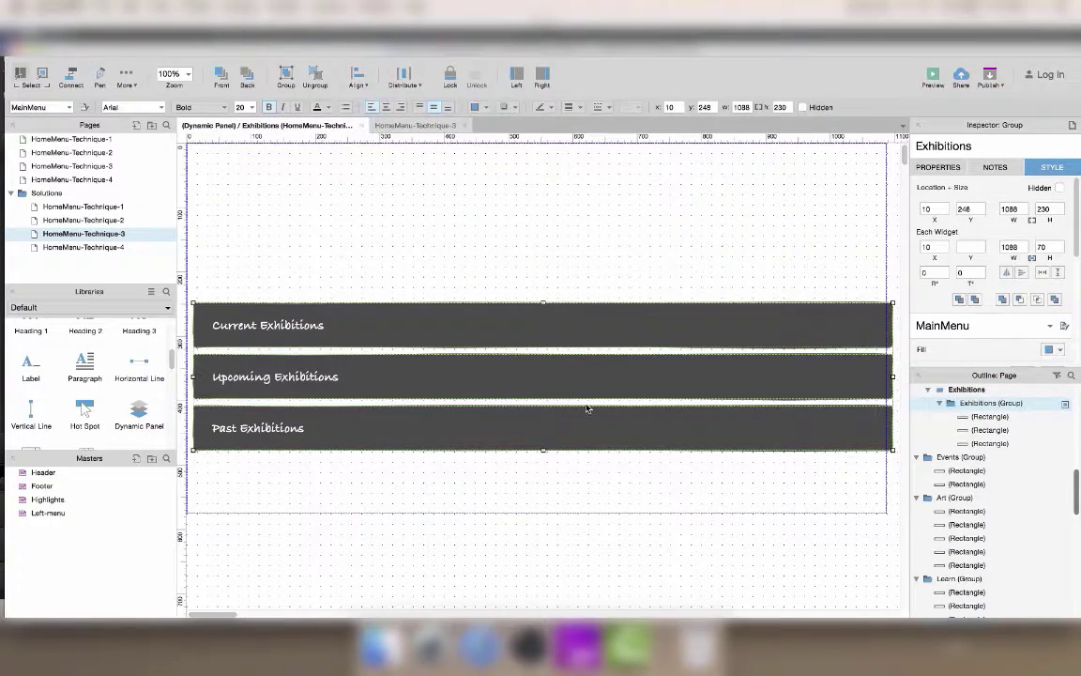
Cut the Events submenu group from the page and paste it into a new Events state of the dynamic panel.
key("super+w")
key("super+x")
double_click(560, 222)
left_click(432, 267)
type("Events")
key("Return")
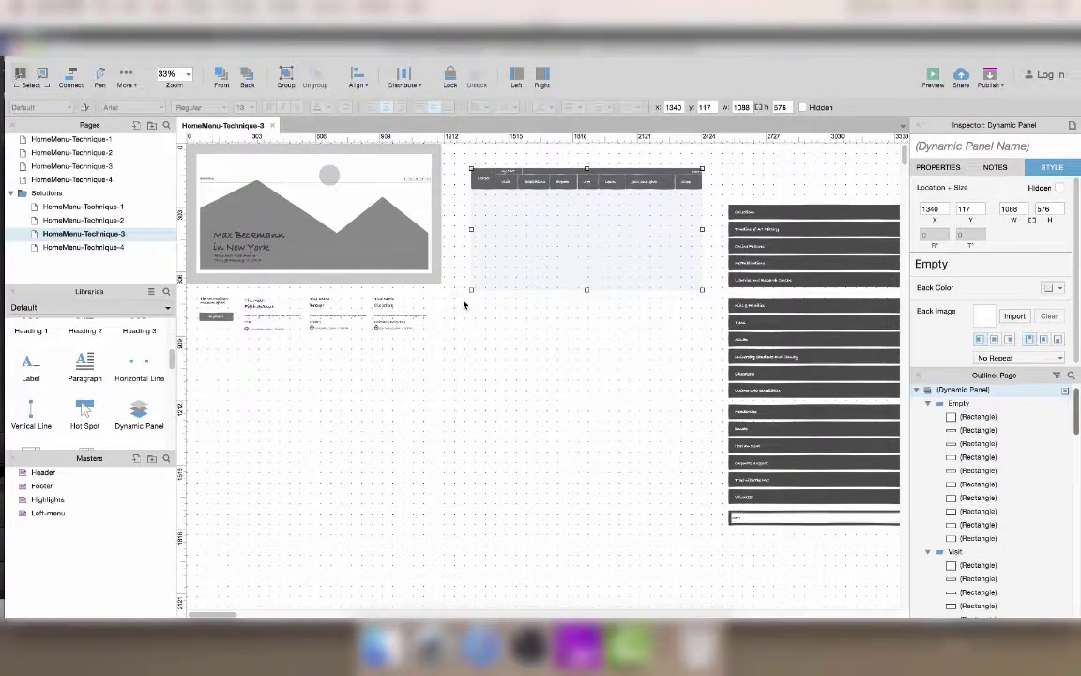
double_click(515, 248)
double_click(449, 323)
key("super+v")
left_click(359, 127)
Cut the Art submenu group from the page and paste it into a new Art state of the dynamic panel.
left_click(797, 212)
key("super+x")
double_click(521, 250)
left_click(433, 267)
type("Art")
key("Return")
double_click(487, 234)
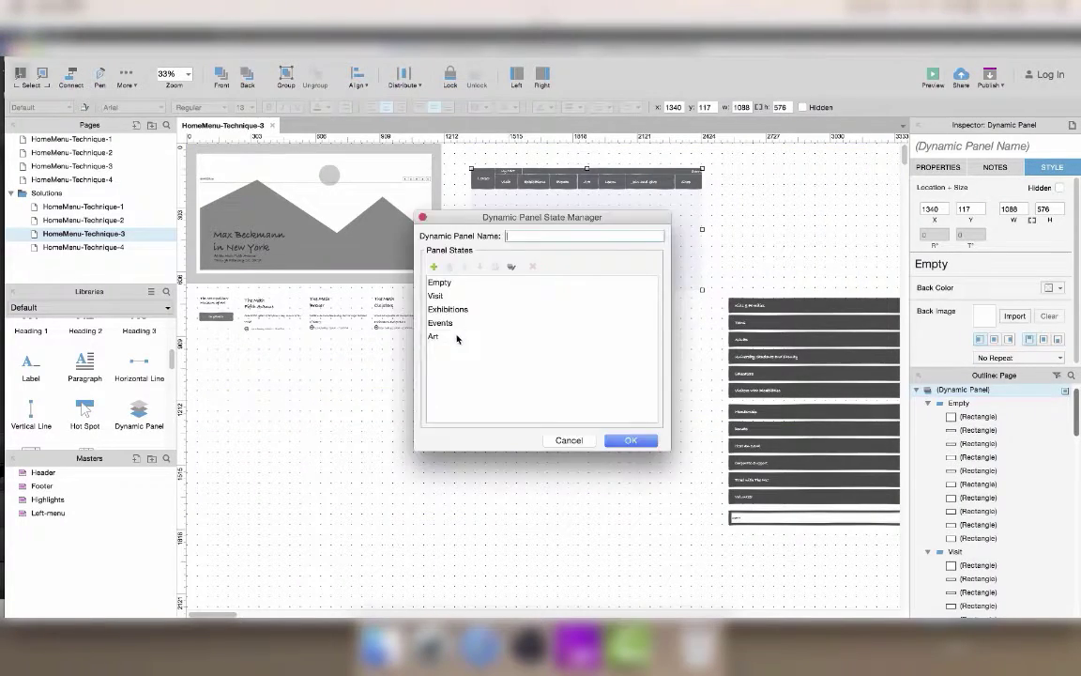
double_click(457, 339)
key("super+w")
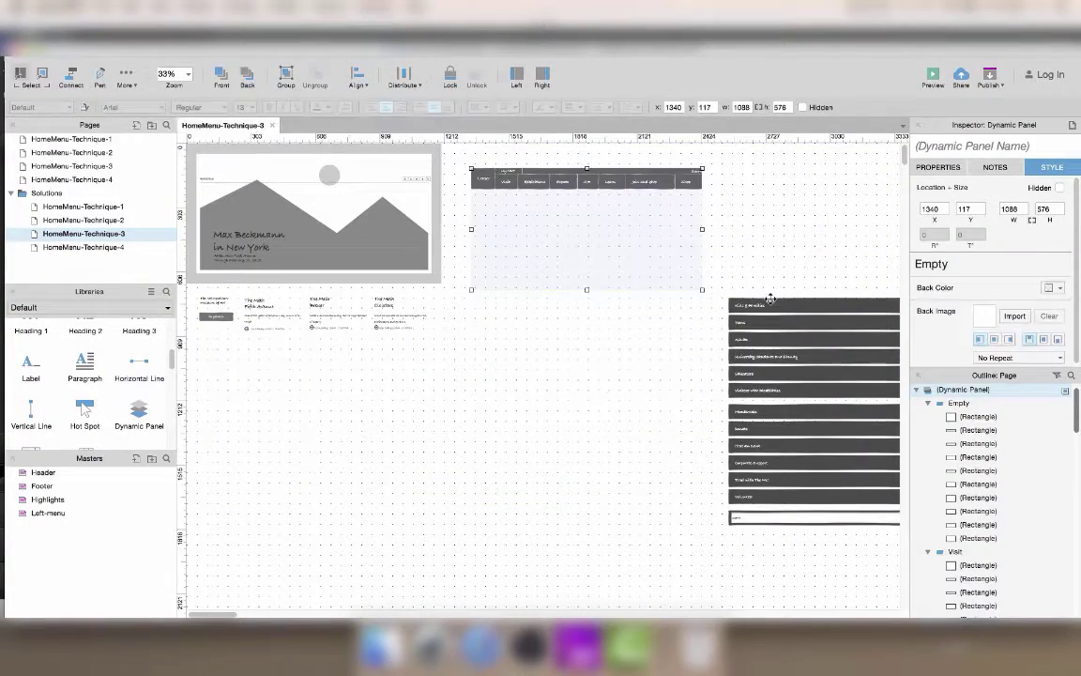
Cut the Learn submenu group from the page and paste it into a new Learn state of the dynamic panel.
left_click(771, 299)
key("super+x")
double_click(627, 261)
left_click(433, 268)
type("Learn")
key("Return")
double_click(446, 350)
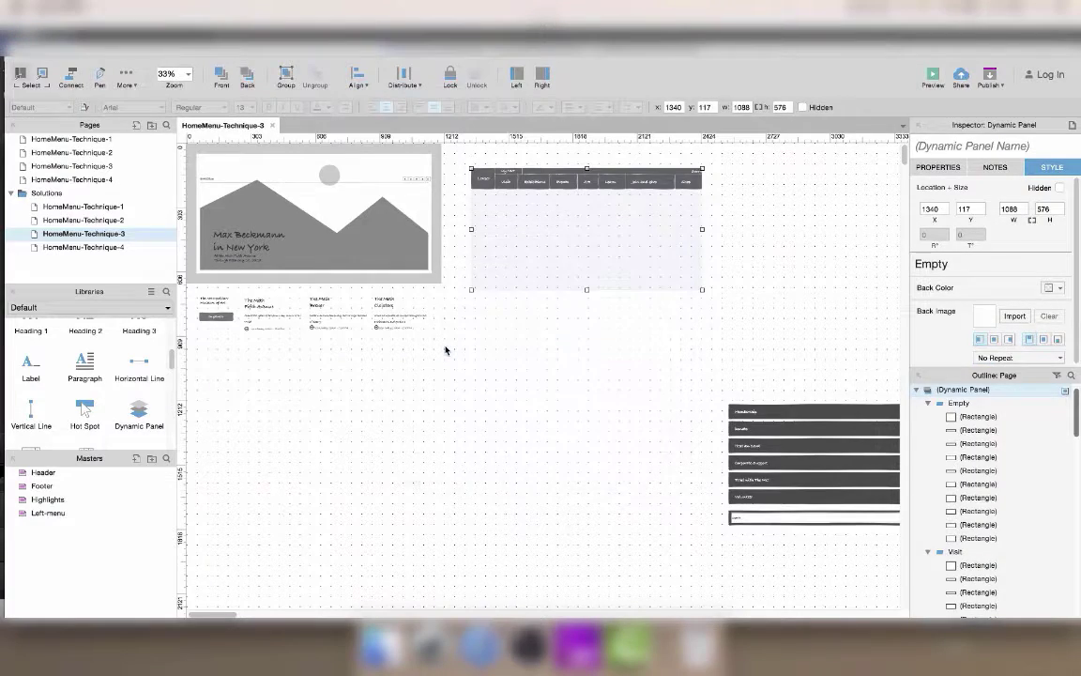
key("super+w")
Create a JoinAndGive state in the dynamic panel and paste the Join and give submenu group into it.
left_click(582, 214)
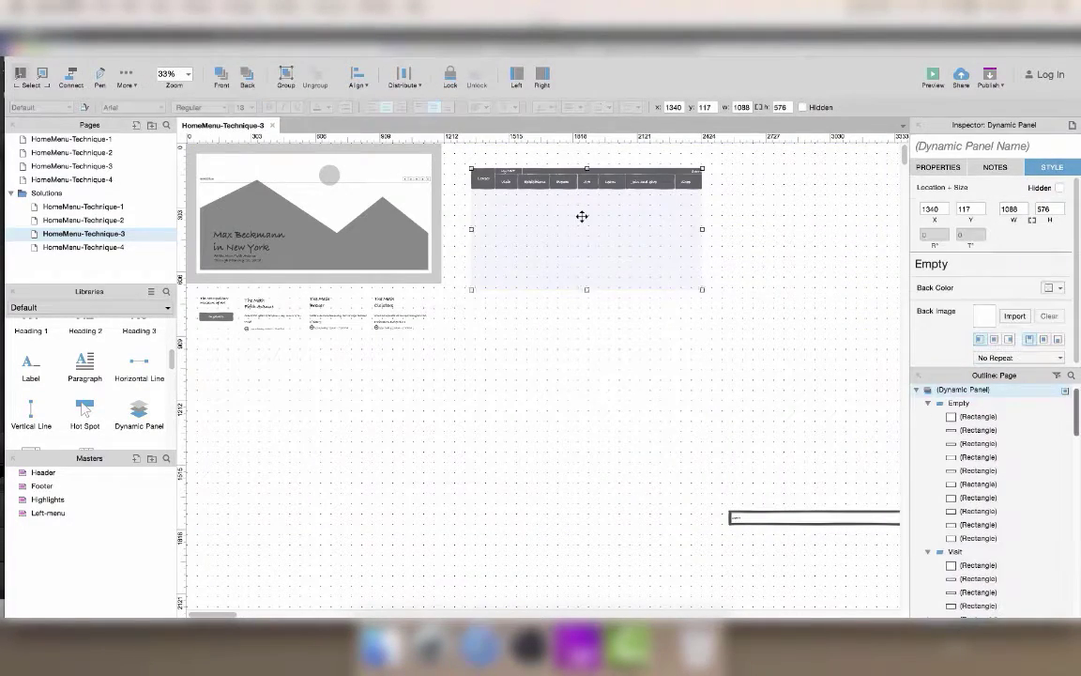
double_click(582, 215)
double_click(450, 364)
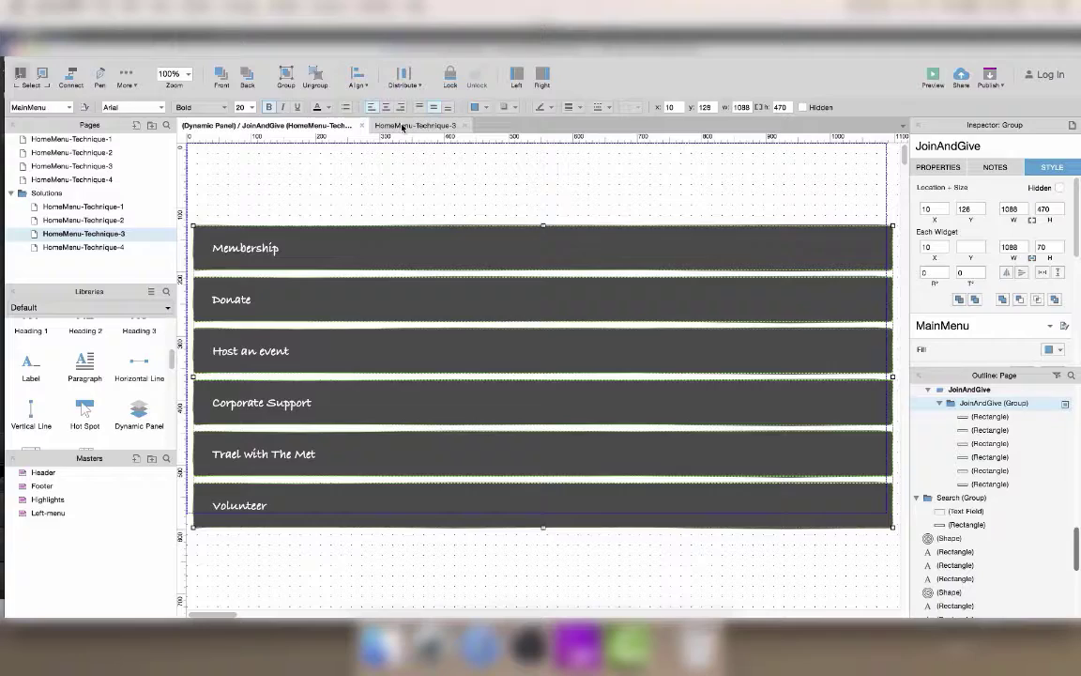
Cut the Search group from the HomeMenu-Technique-3 page and add a Search state to the dynamic panel.
left_click(416, 125)
left_click(713, 436)
double_click(582, 215)
left_click(435, 268)
type("Search")
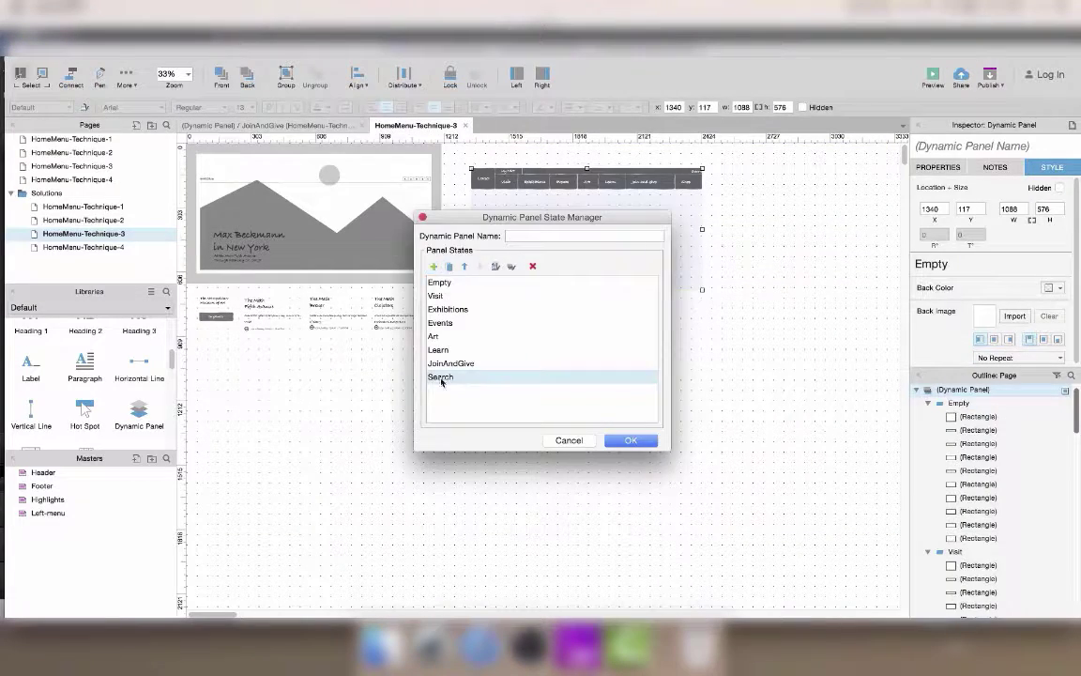
Paste the Search group into the Search state, position it at x 0, y 140, and close the open state pages.
double_click(441, 379)
key("super+v")
key("shift+Left")
key("shift+Up")
key("shift+Up")
key("shift+Up")
key("shift+Up")
key("shift+Up")
key("shift+Up")
key("shift+Up")
key("shift+Up")
key("shift+Up")
key("shift+Up")
key("shift+Up")
key("shift+Up")
key("shift+Up")
key("shift+Up")
key("shift+Up")
key("shift+Up")
key("shift+Up")
key("shift+Up")
key("shift+Up")
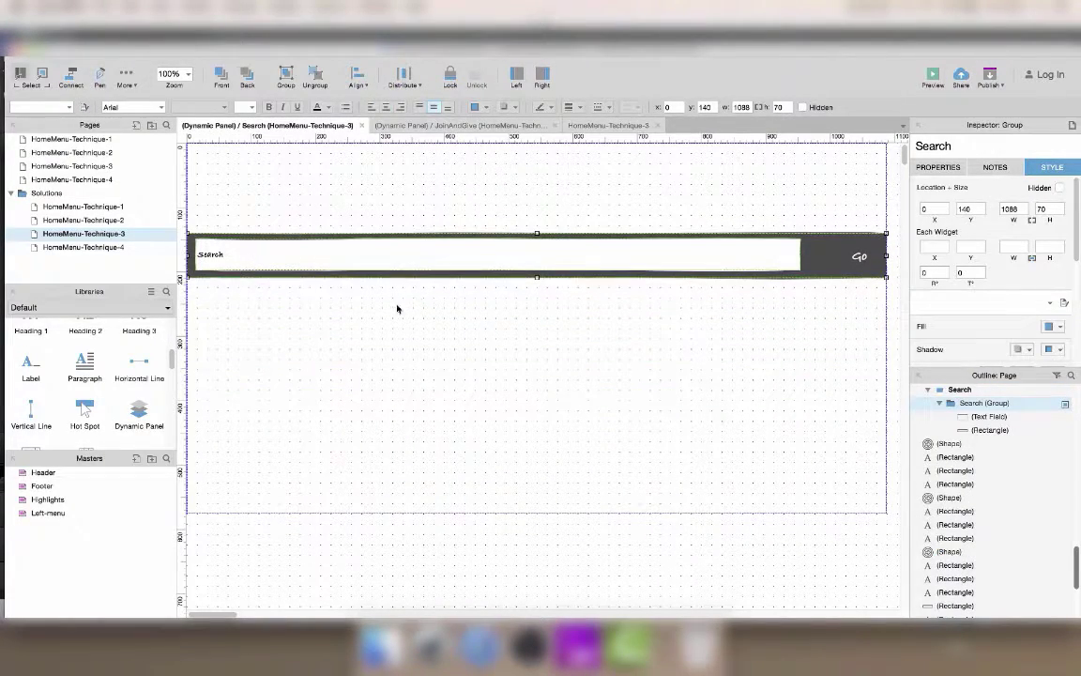
left_click(362, 128)
left_click(363, 128)
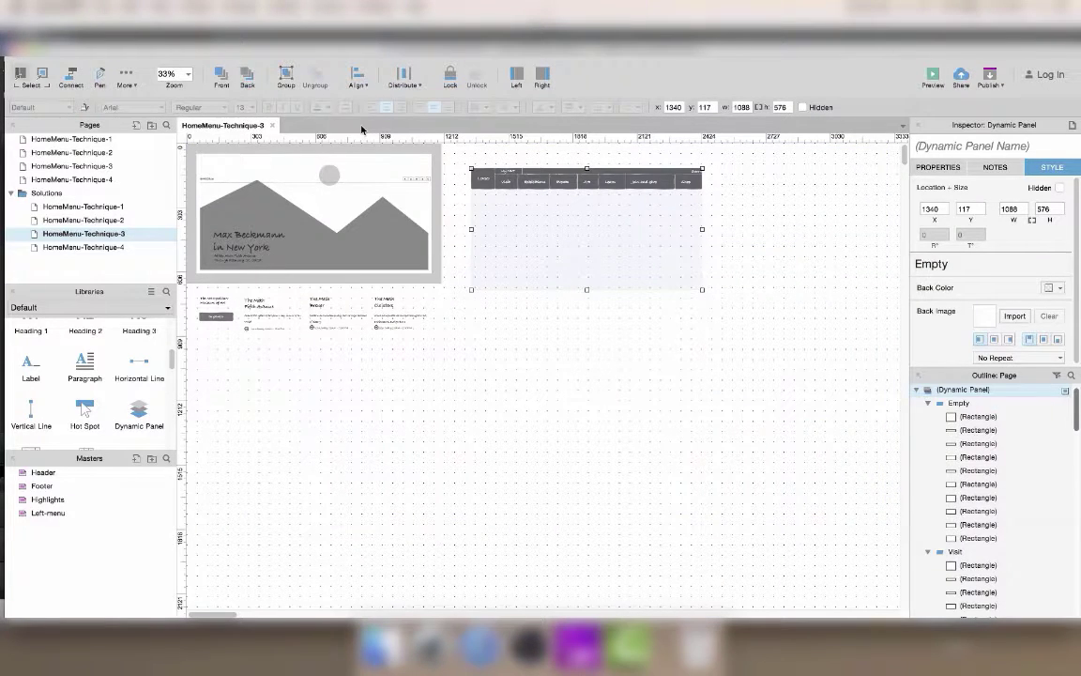
In the Empty state, give the Visit menu item an OnClick case that sets the dynamic panel to the Visit state.
double_click(597, 189)
key("Escape")
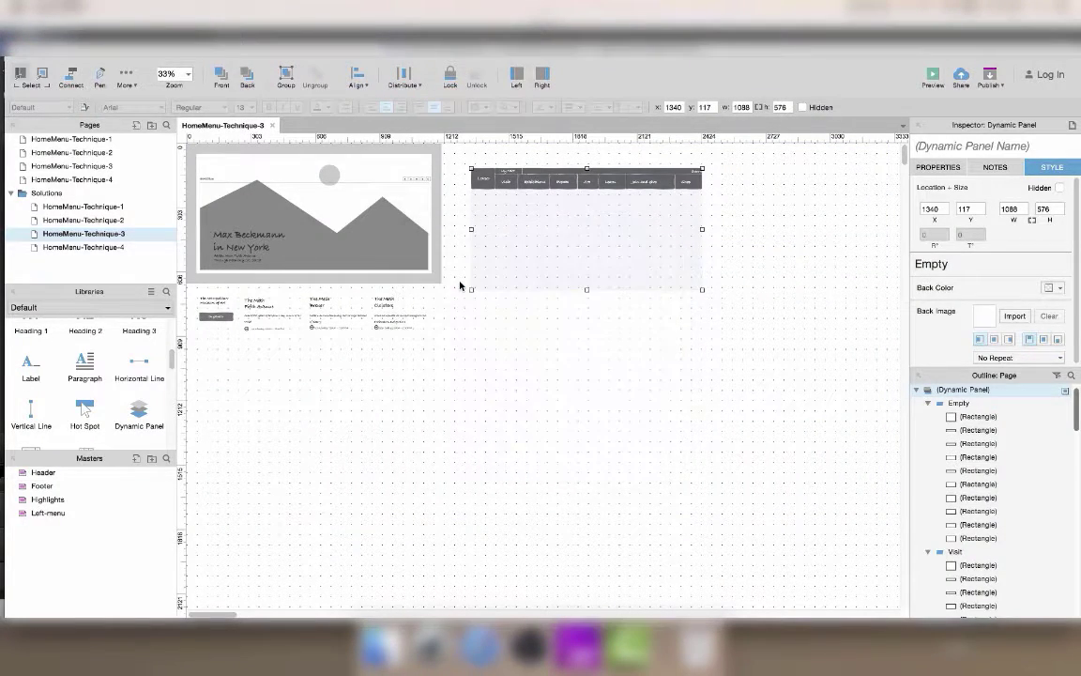
left_click(308, 191)
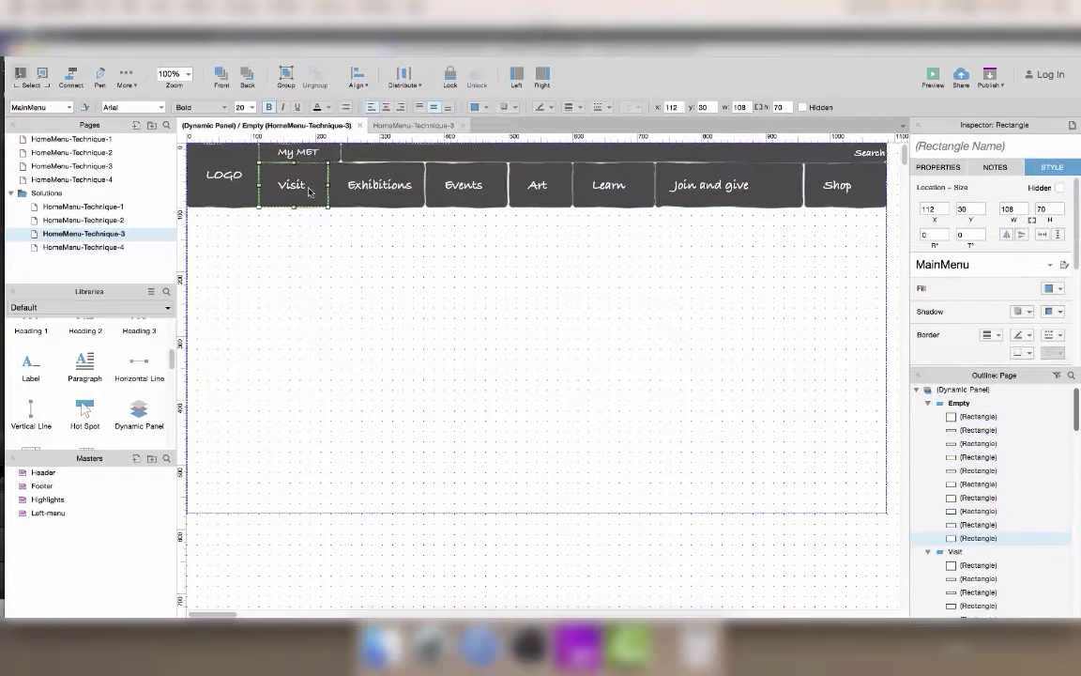
left_click(939, 167)
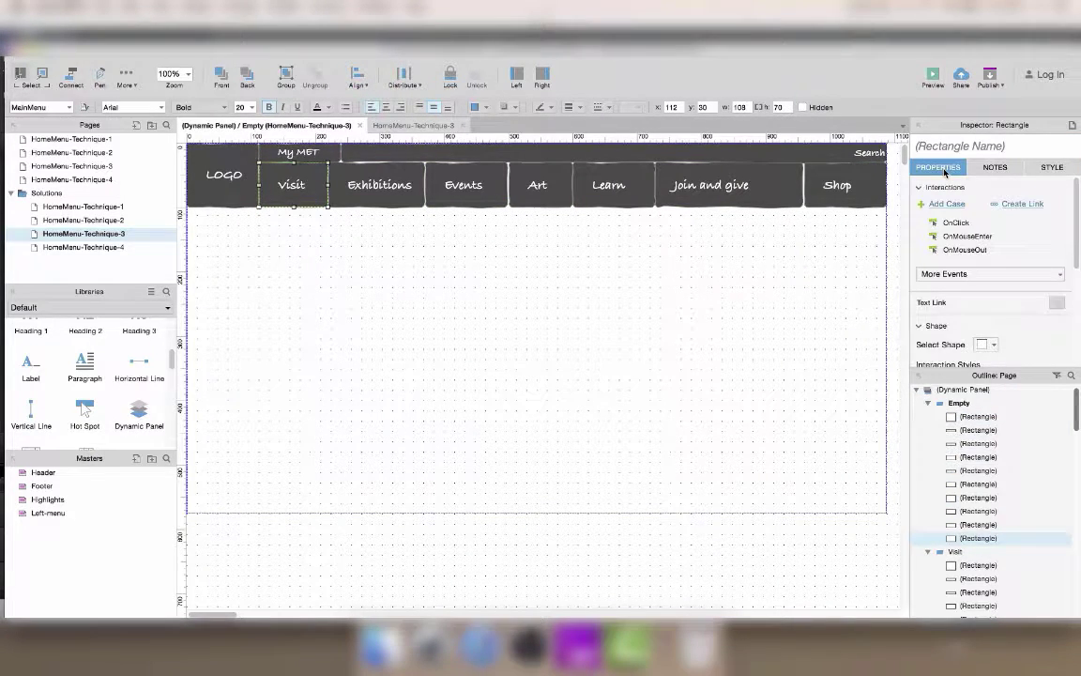
double_click(955, 223)
left_click(316, 375)
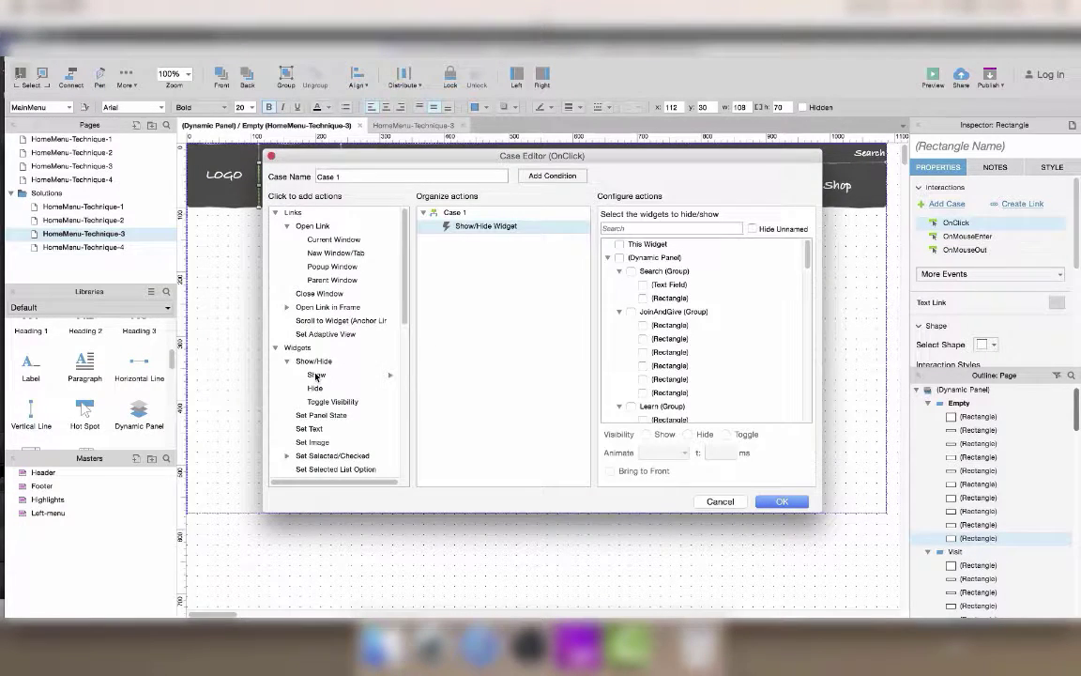
key("Delete")
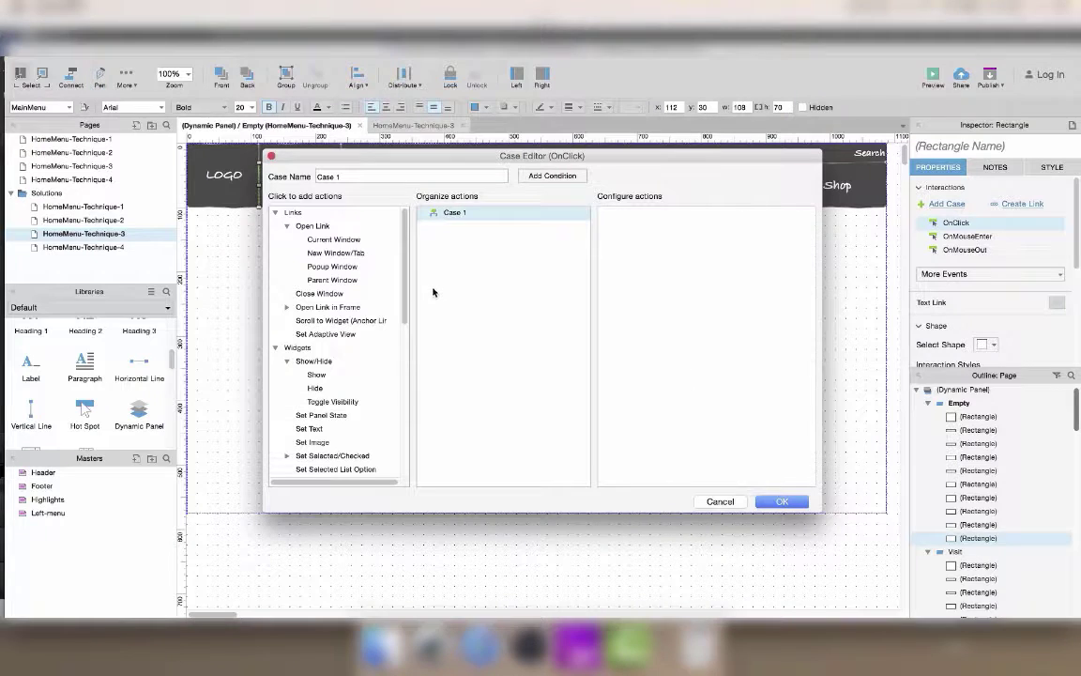
left_click(321, 416)
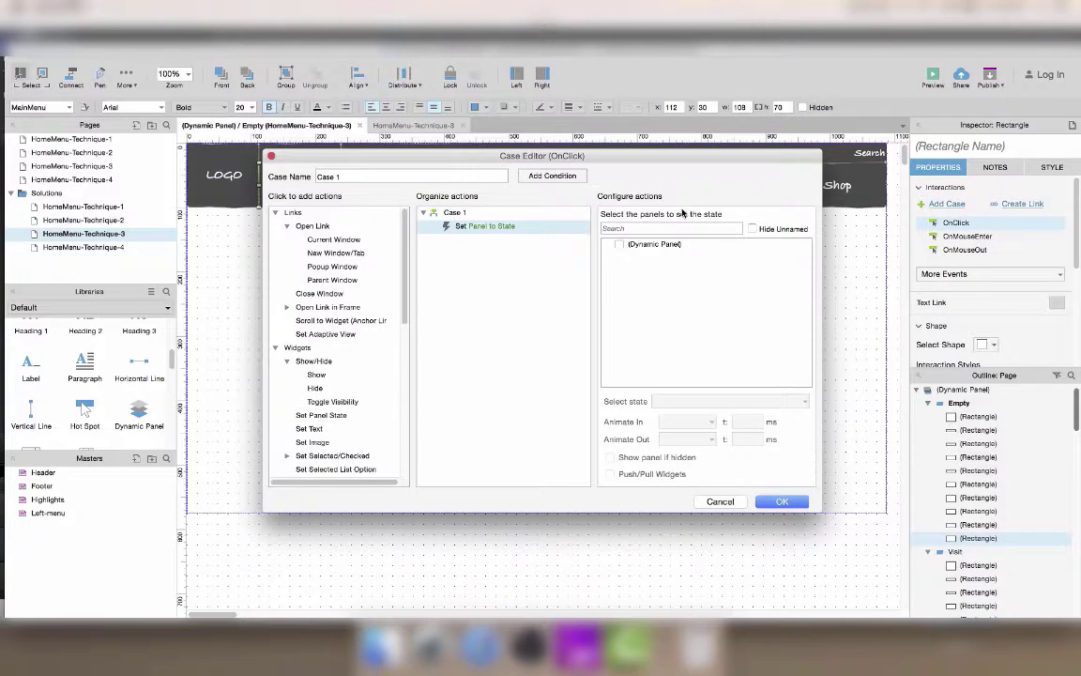
left_click(619, 245)
left_click(689, 400)
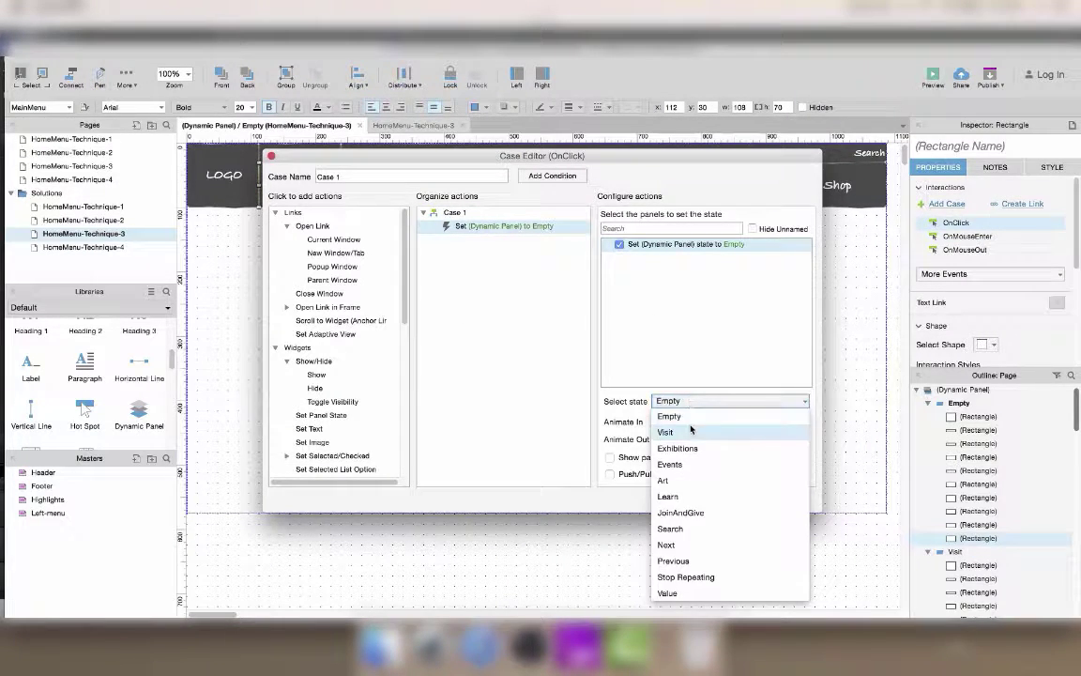
left_click(693, 427)
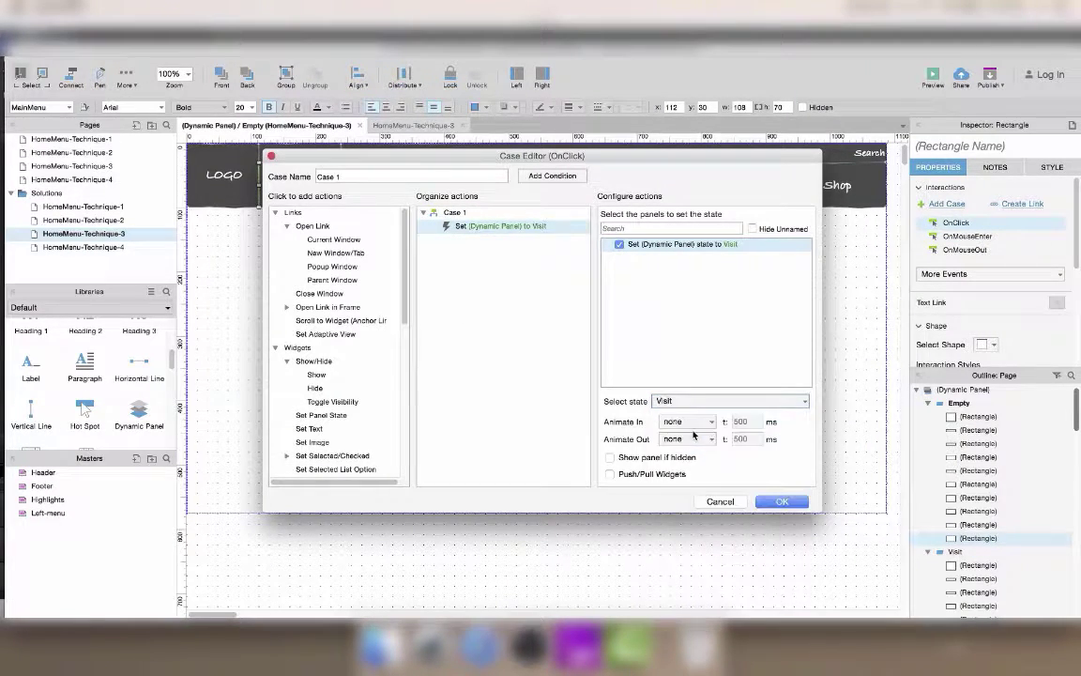
left_click(783, 502)
Give the Exhibitions menu item an OnClick case that sets the dynamic panel to the Exhibitions state.
left_click(376, 186)
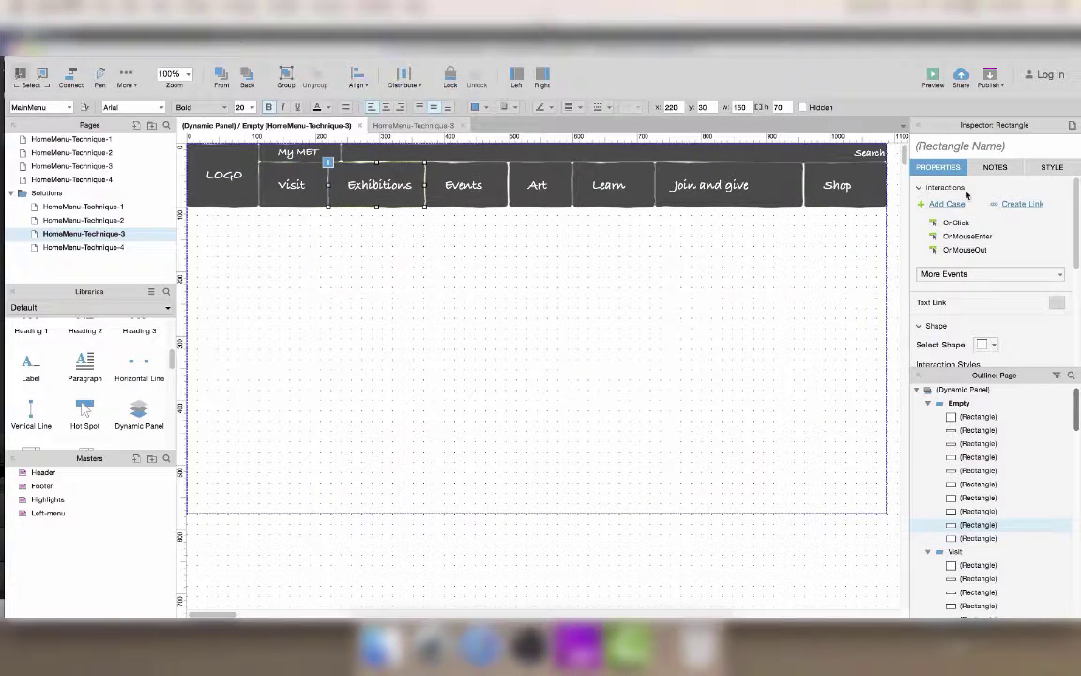
double_click(963, 225)
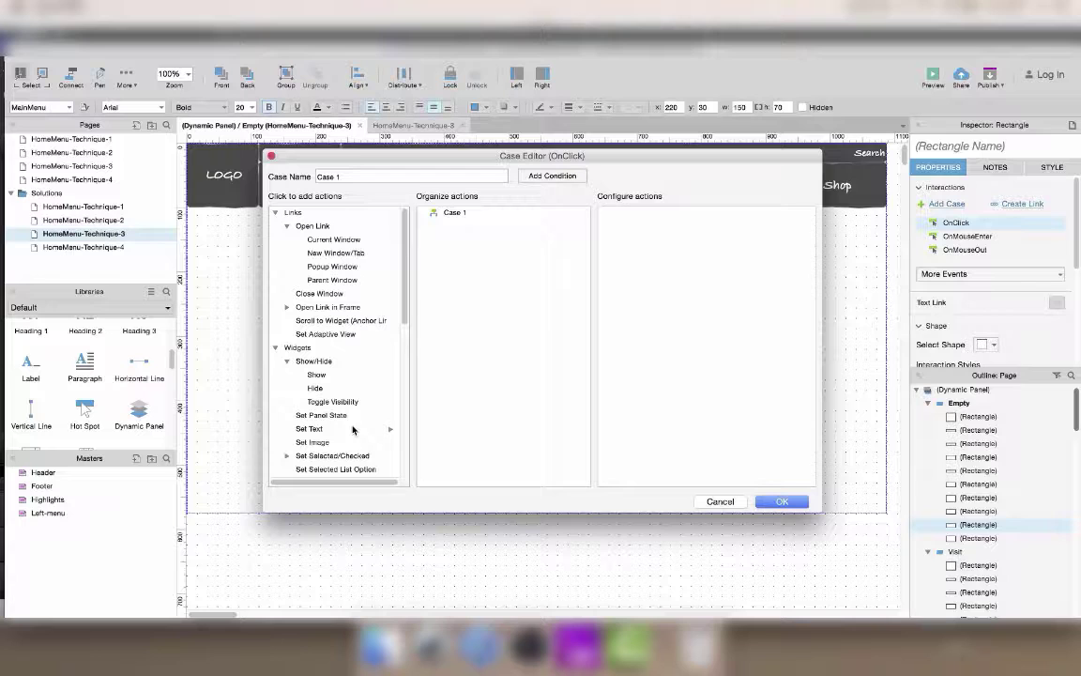
left_click(333, 416)
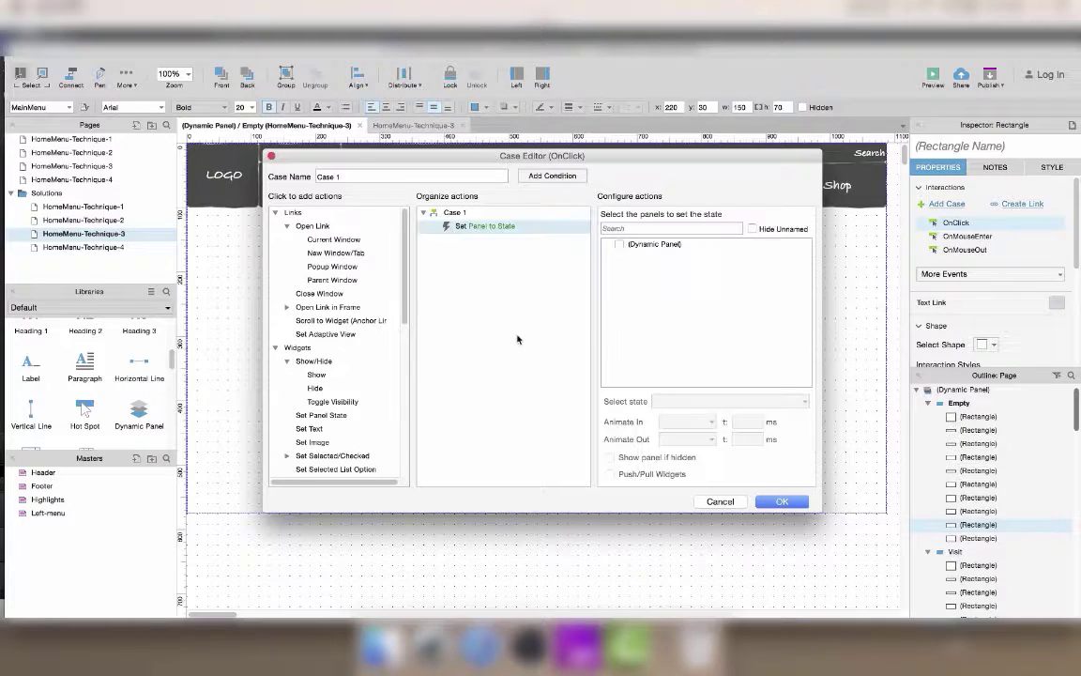
left_click(619, 244)
left_click(698, 402)
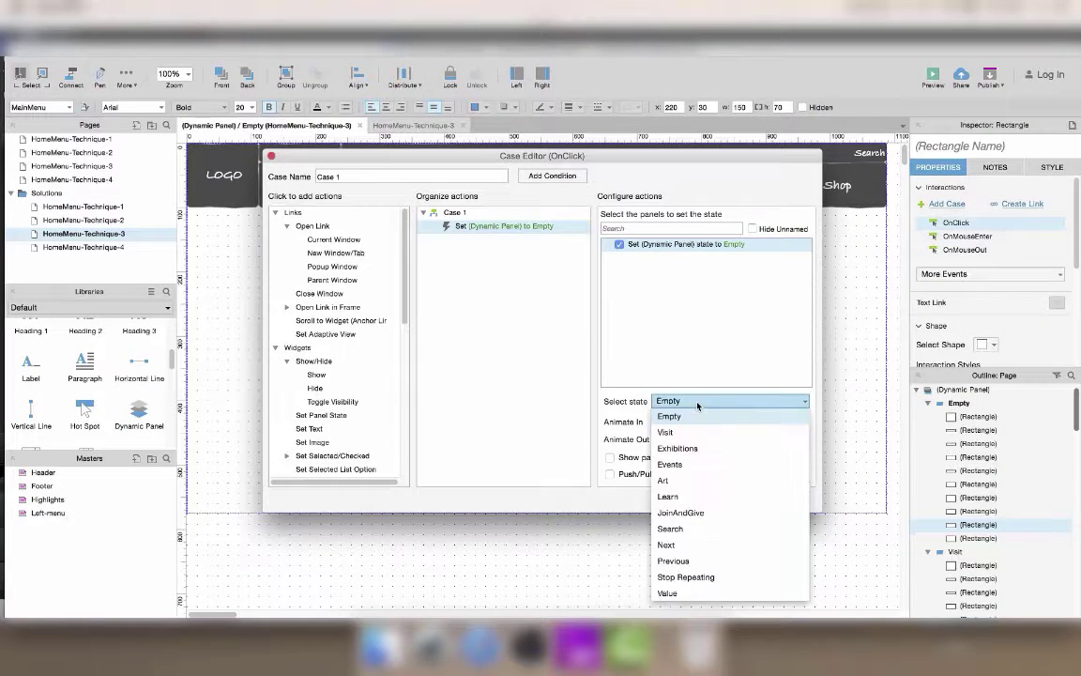
left_click(677, 447)
left_click(779, 502)
Give the Events menu item an OnClick case that sets the dynamic panel to the Events state.
left_click(468, 184)
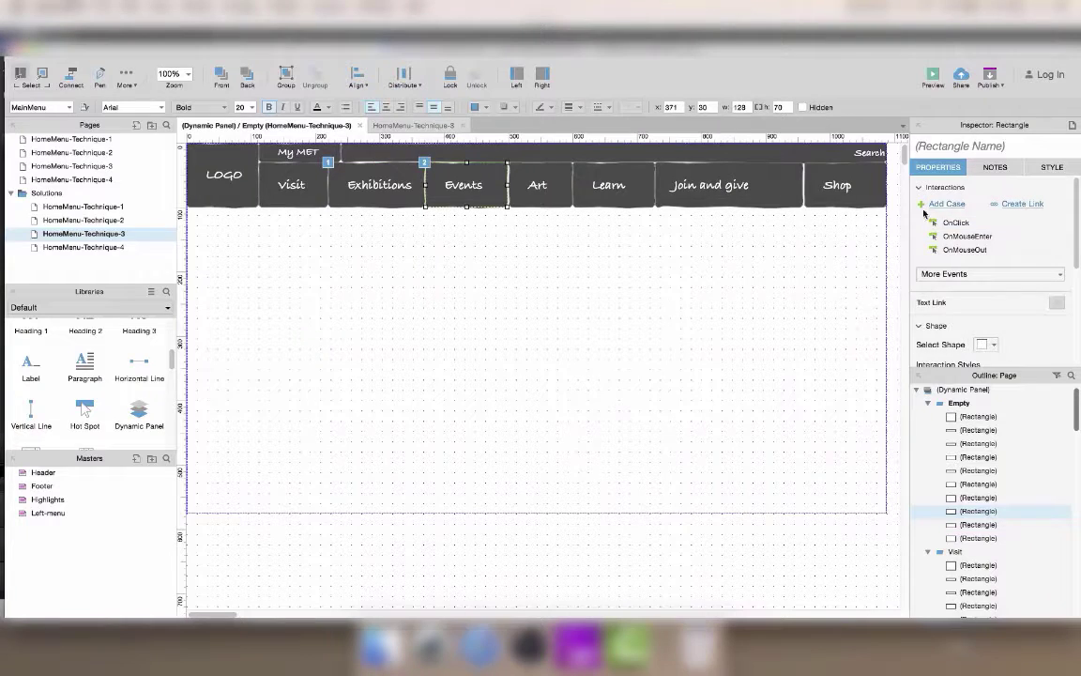
left_click(947, 204)
left_click(334, 416)
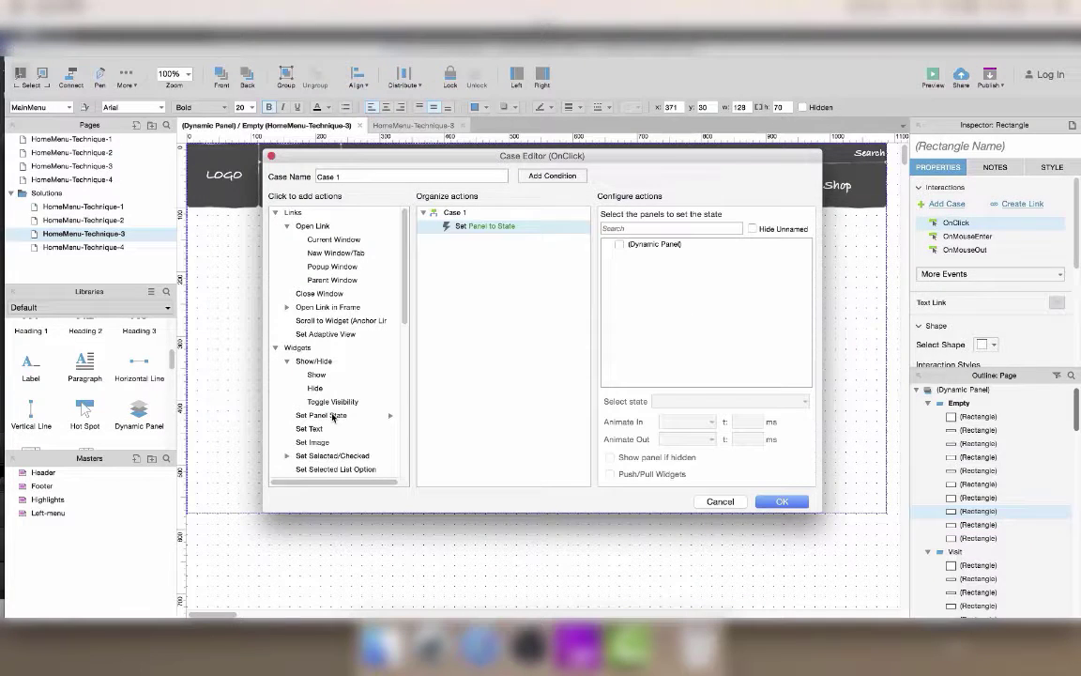
left_click(618, 244)
left_click(697, 402)
left_click(683, 465)
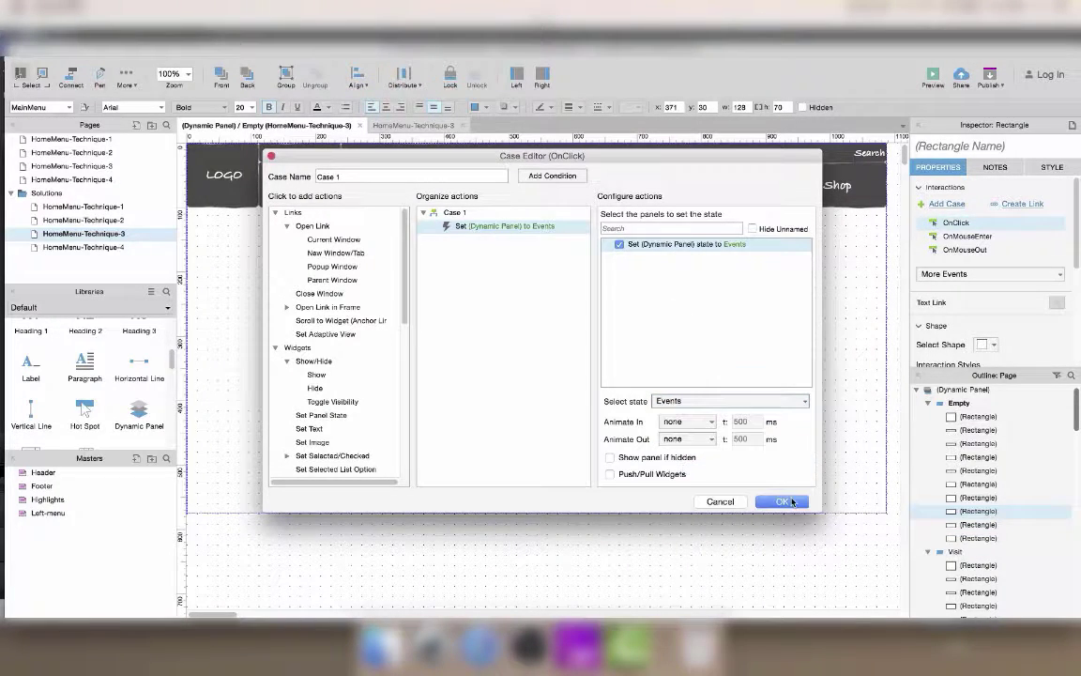
left_click(780, 501)
Give the Art menu item an OnClick case that sets the dynamic panel to the Art state.
left_click(545, 185)
double_click(957, 223)
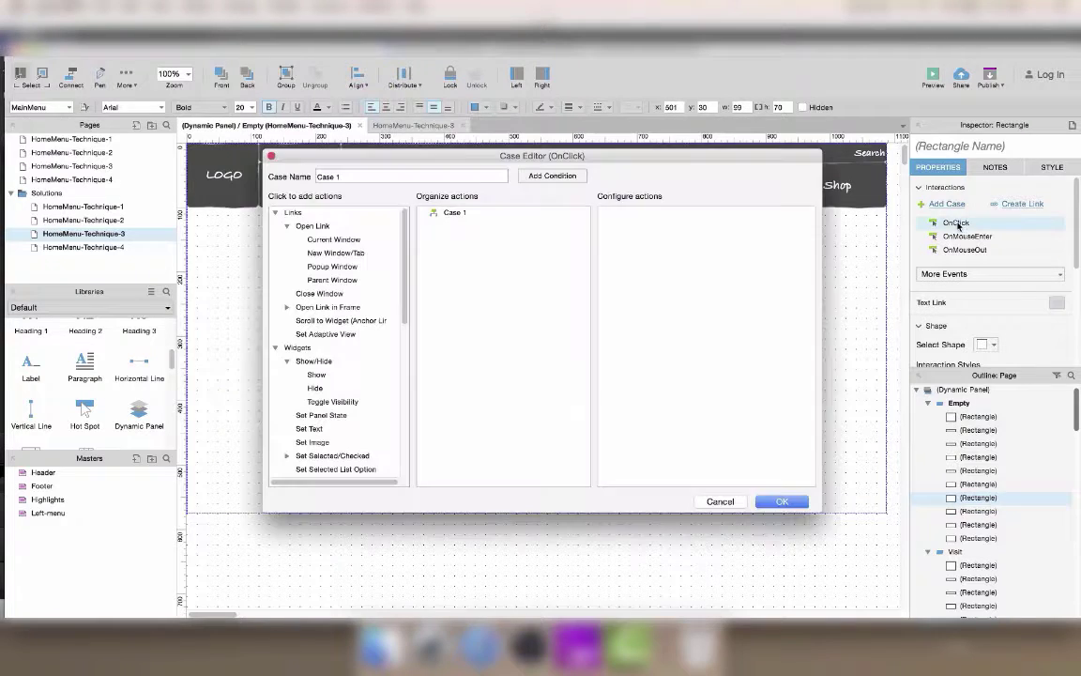
left_click(338, 415)
left_click(619, 244)
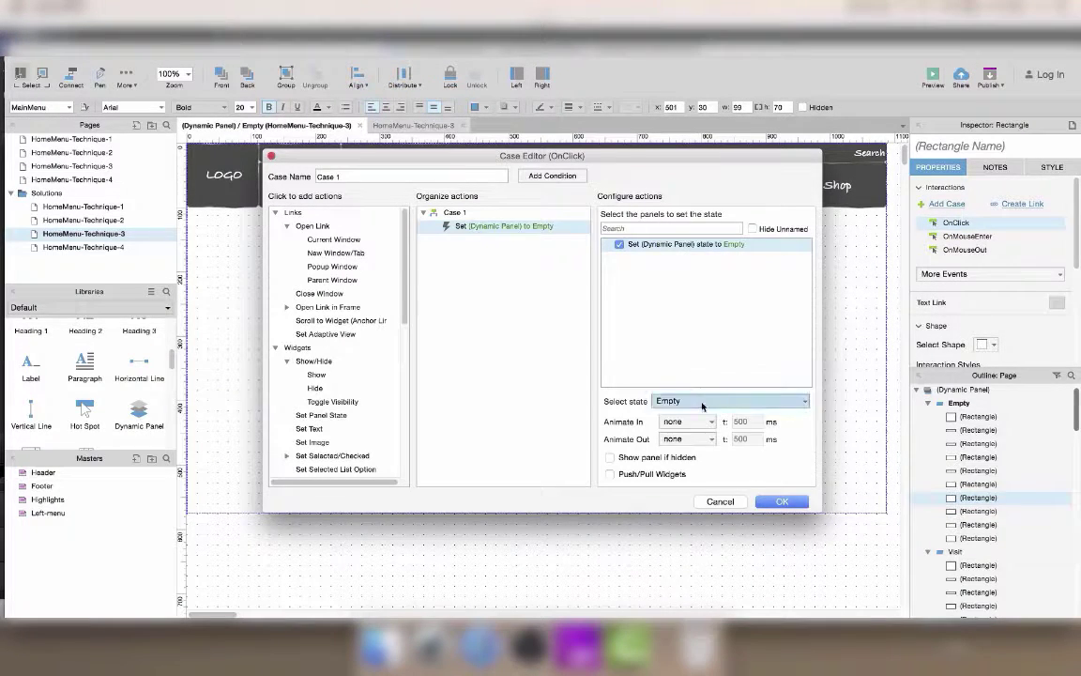
left_click(713, 401)
left_click(689, 482)
left_click(780, 502)
Give the Learn menu item an OnClick case that sets the dynamic panel to the Learn state.
left_click(620, 184)
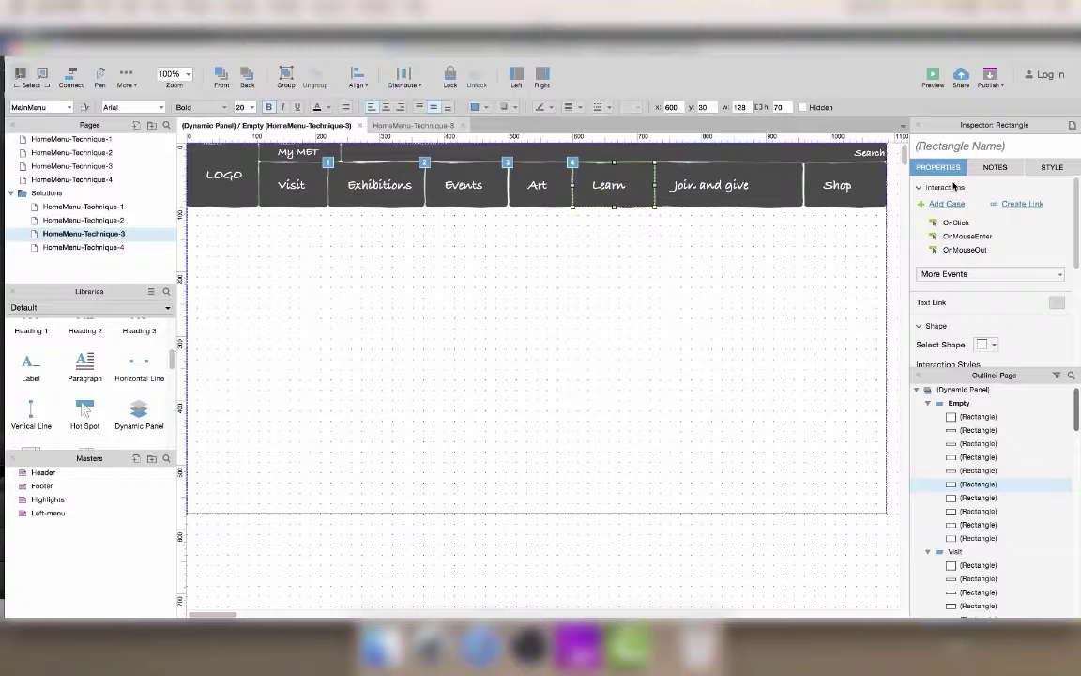
double_click(957, 223)
left_click(321, 415)
left_click(619, 244)
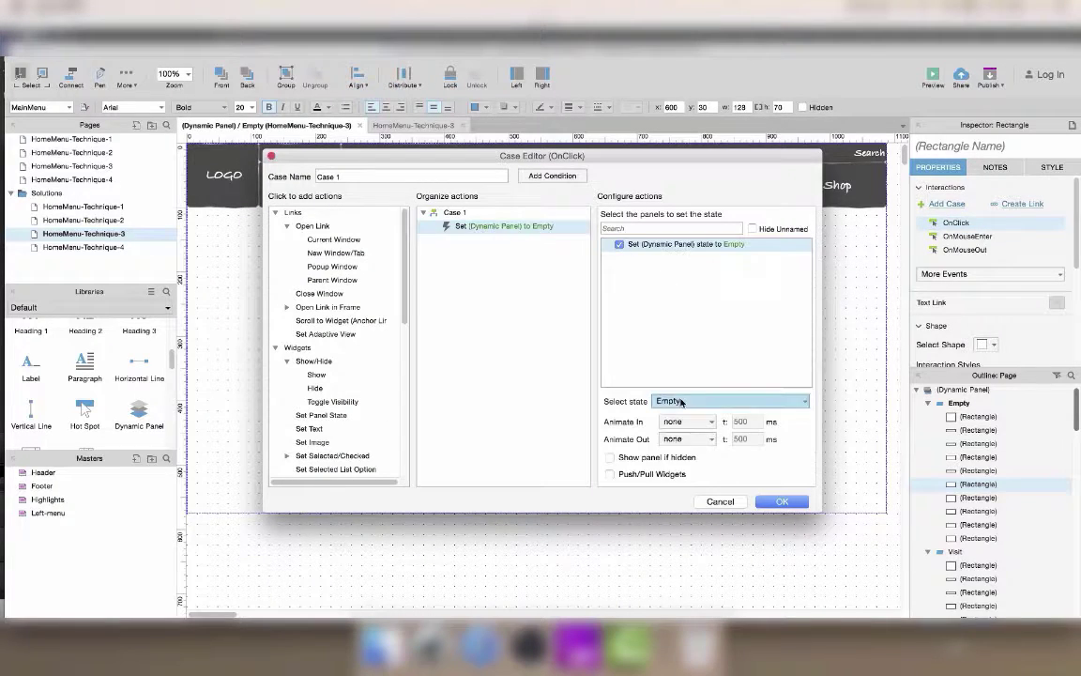
left_click(714, 401)
left_click(684, 497)
left_click(778, 503)
Give the Join and give menu item an OnClick case that sets the dynamic panel to the JoinAndGive state.
left_click(713, 185)
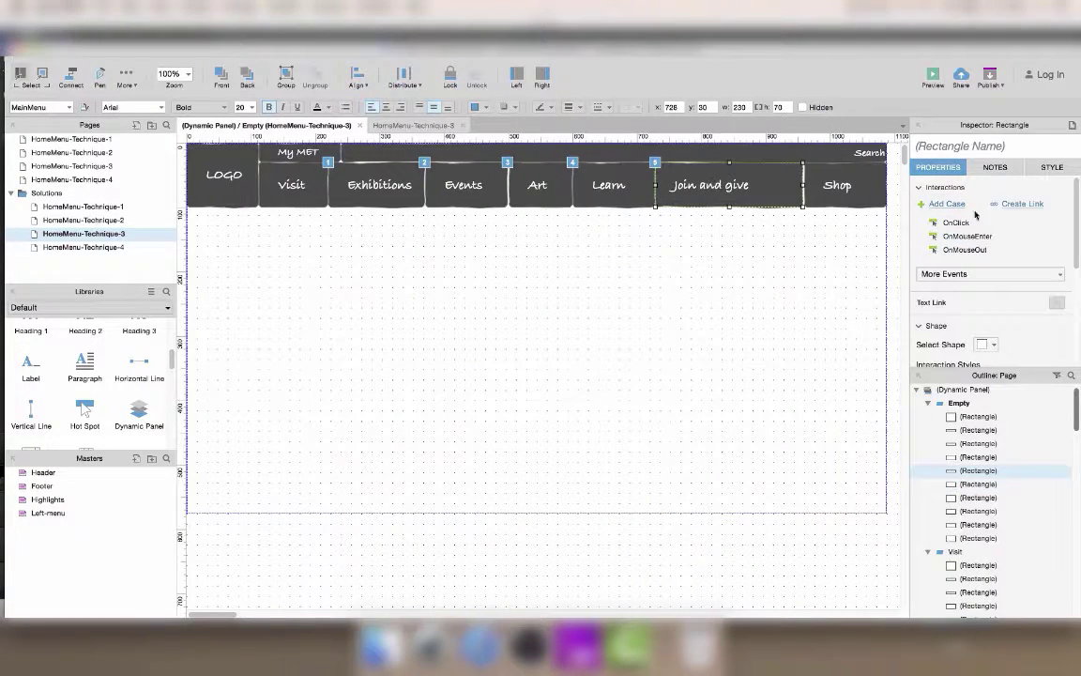
double_click(956, 223)
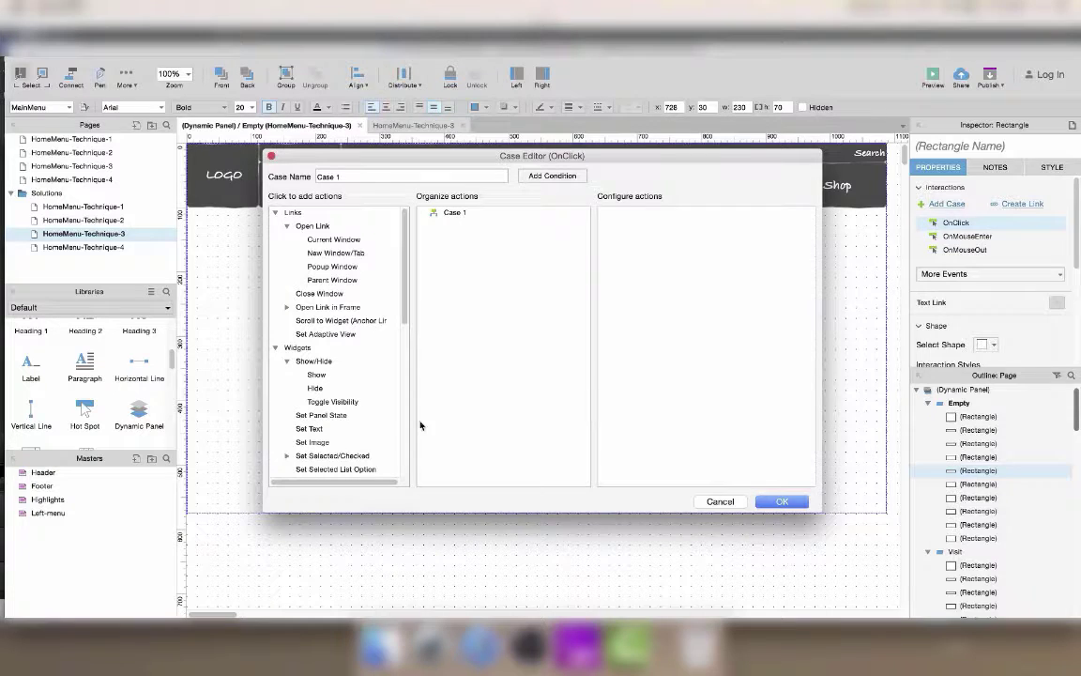
left_click(321, 415)
left_click(619, 245)
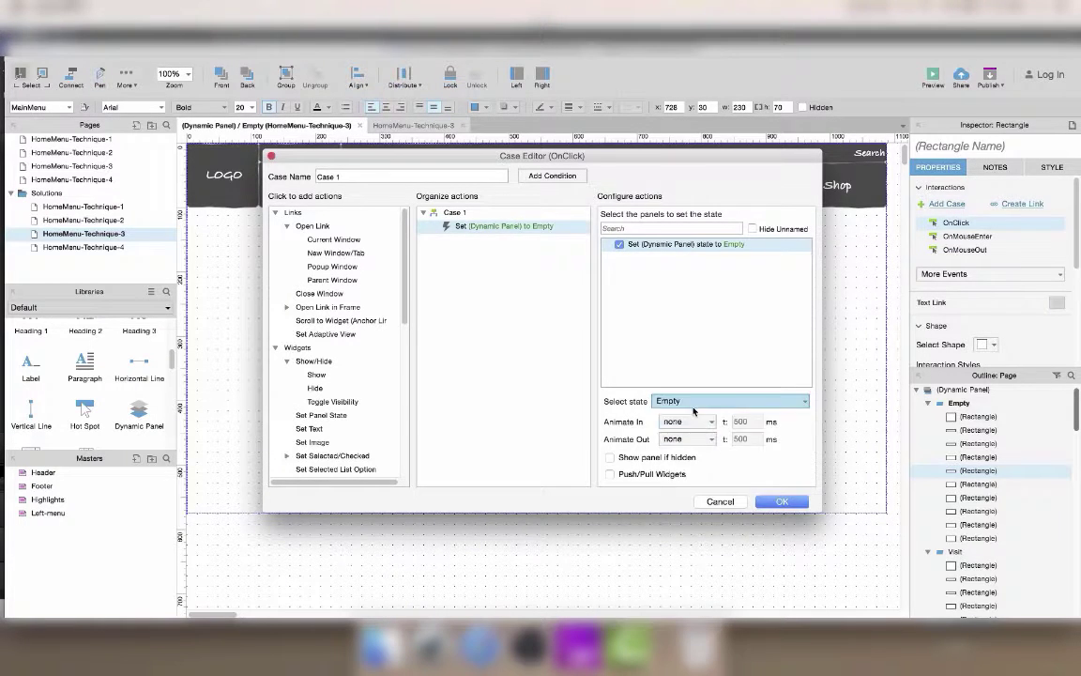
left_click(729, 401)
left_click(695, 512)
left_click(782, 499)
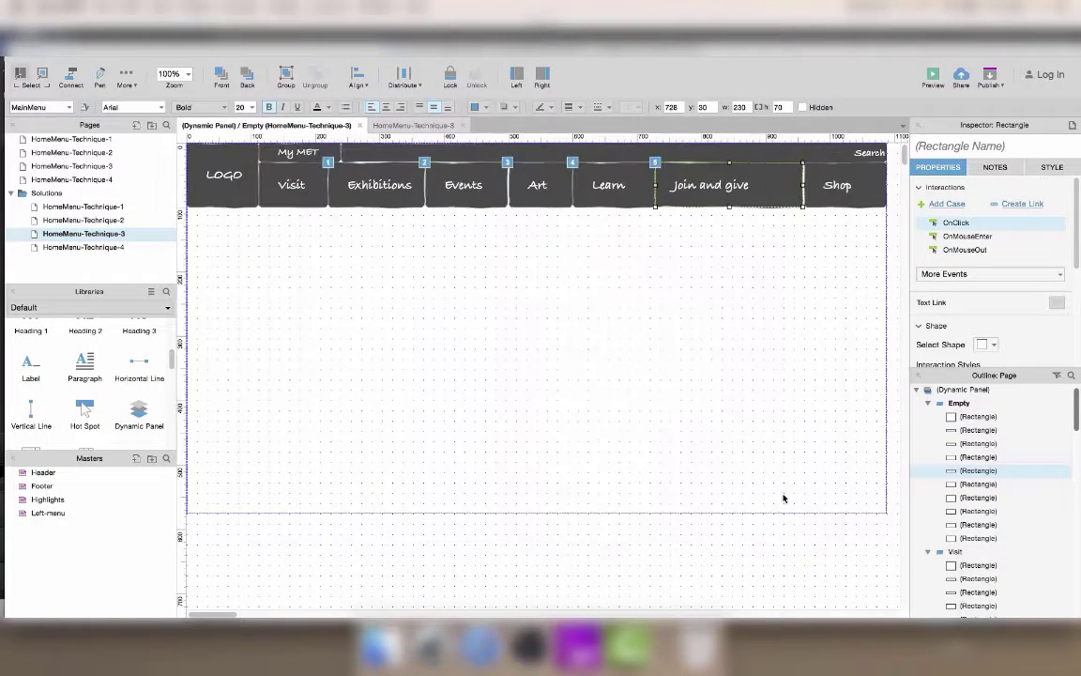
Give the Search item in the upper bar an OnClick case that sets the dynamic panel to the Search state.
left_click(878, 155)
double_click(956, 223)
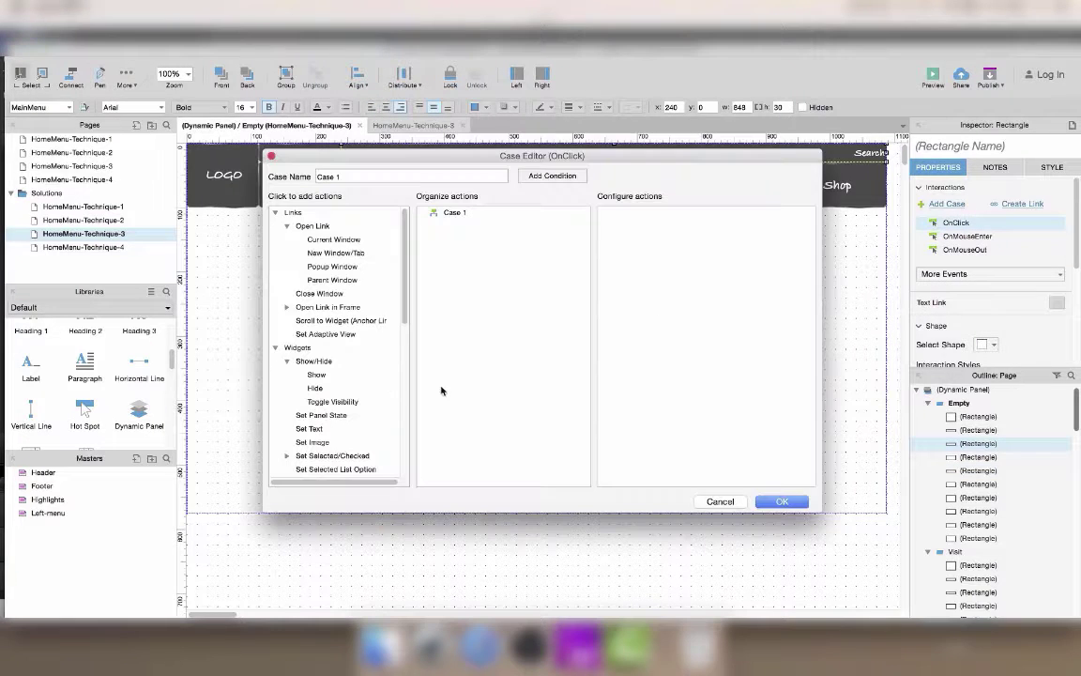
left_click(376, 415)
left_click(619, 244)
left_click(729, 401)
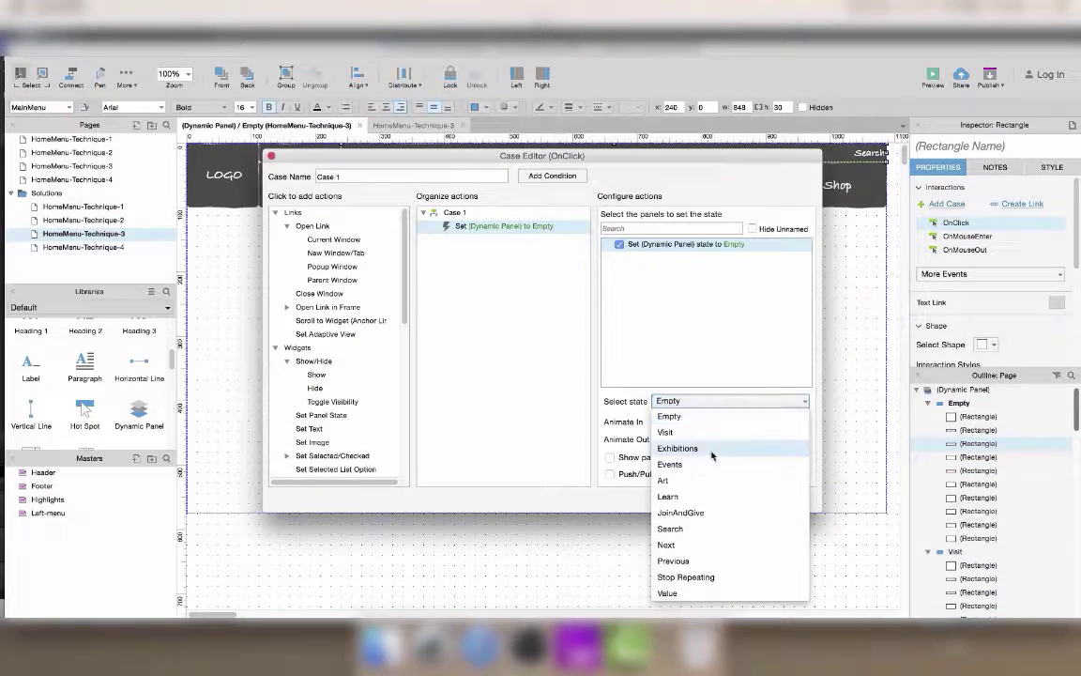
left_click(684, 528)
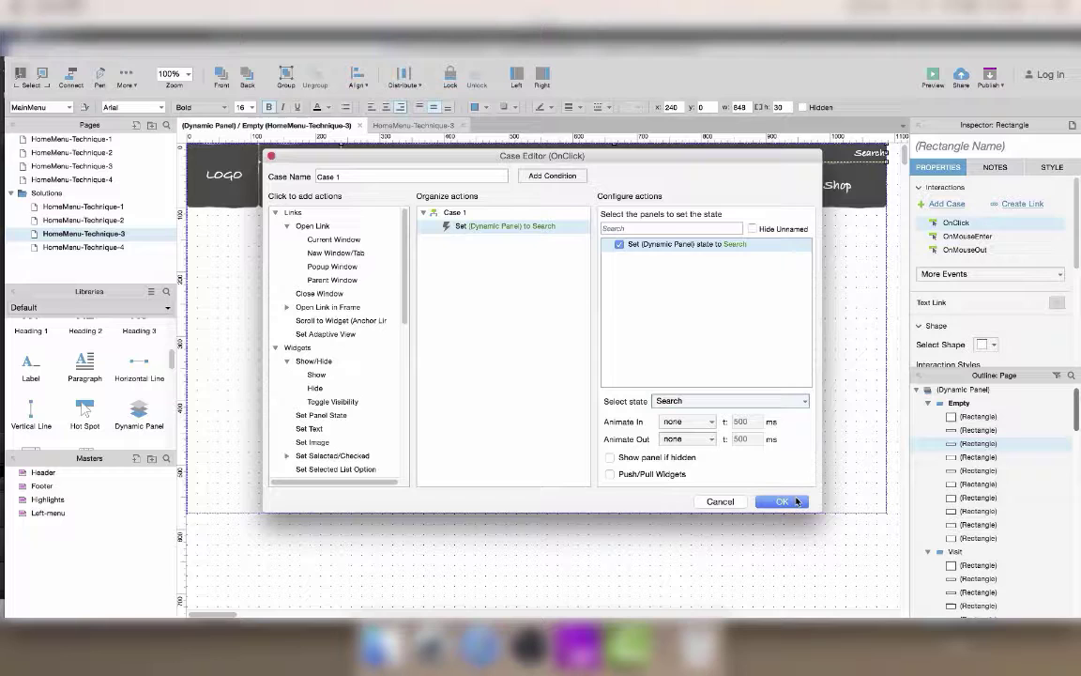
left_click(806, 401)
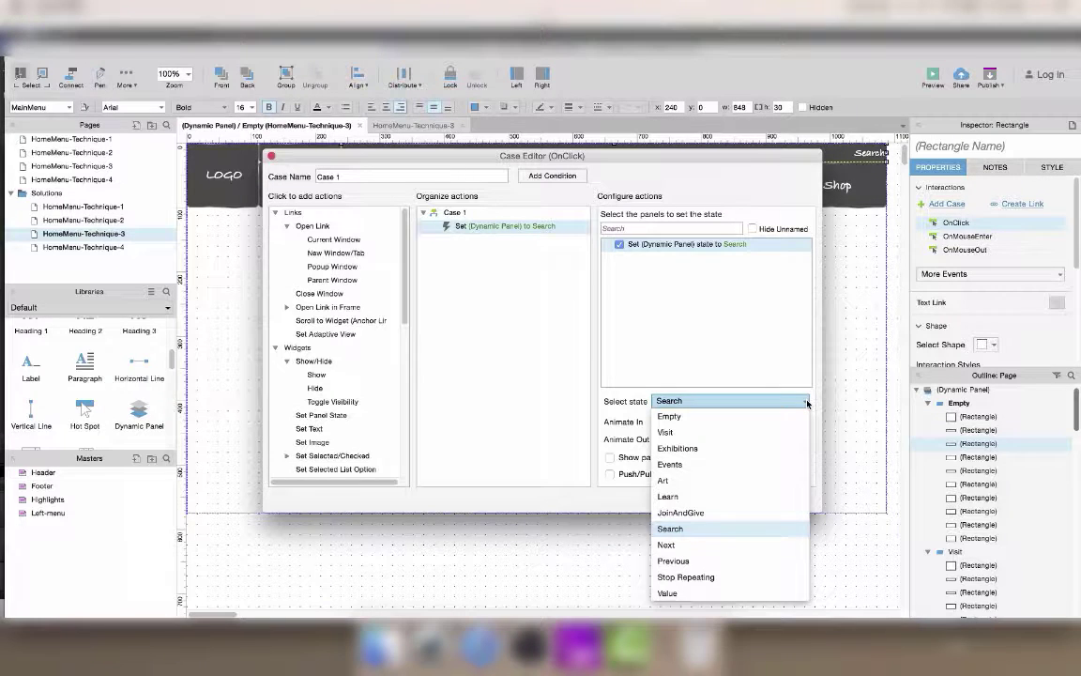
left_click(807, 402)
left_click(795, 503)
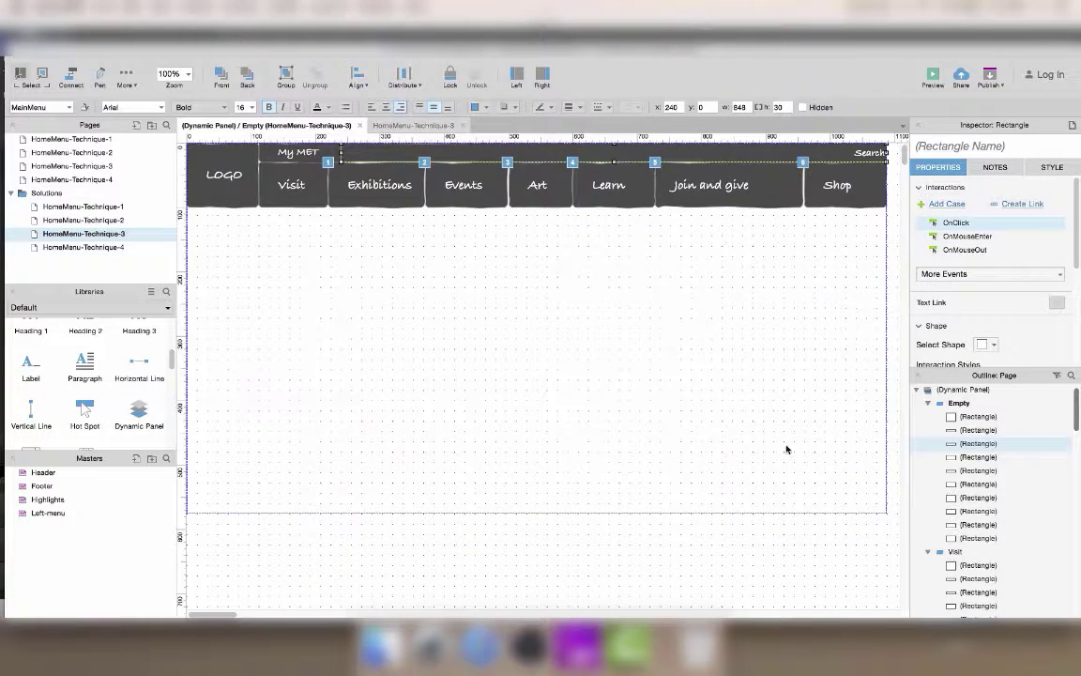
Check the Visit item's OnClick case, and copy all the menu rectangles in the Empty state.
left_click(779, 366)
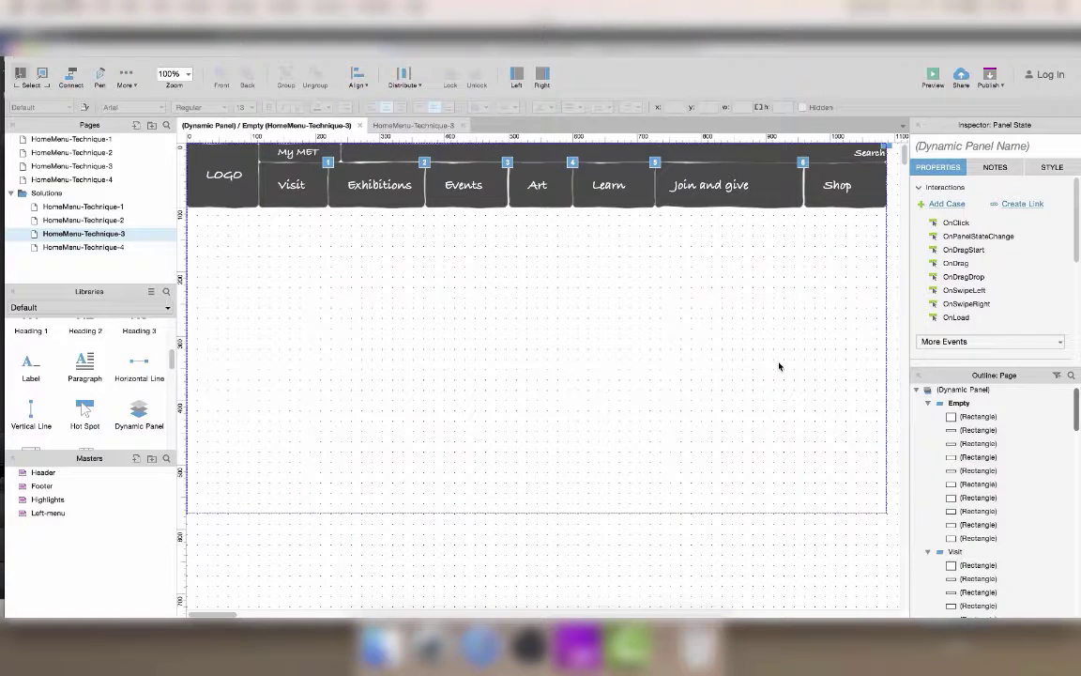
left_click(298, 185)
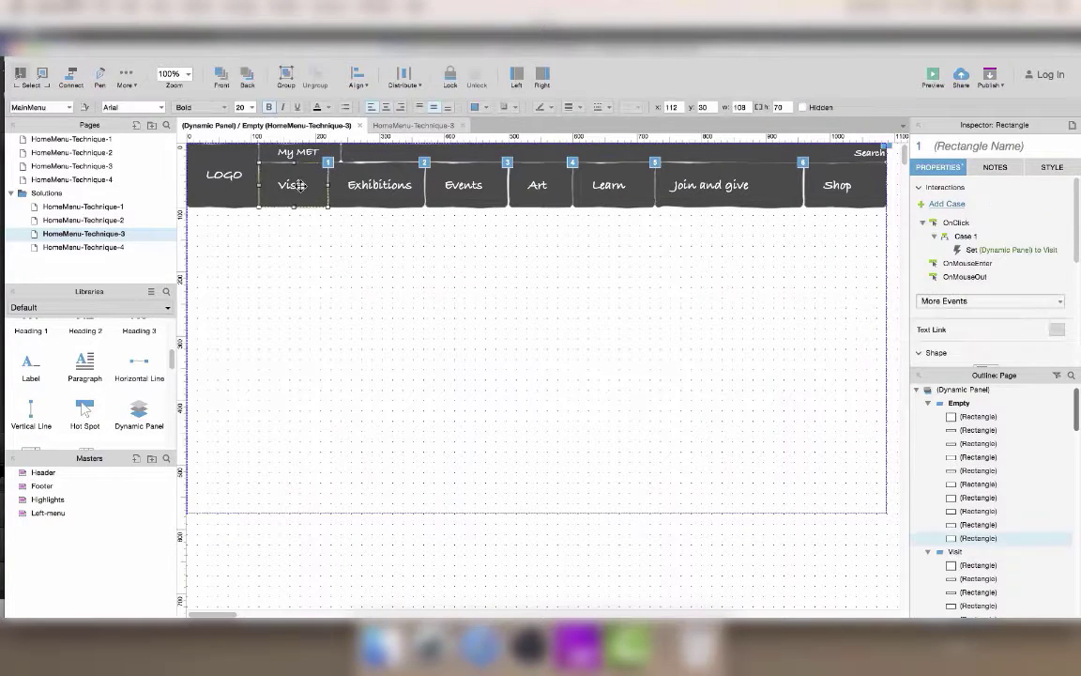
left_click(845, 262)
key("super+a")
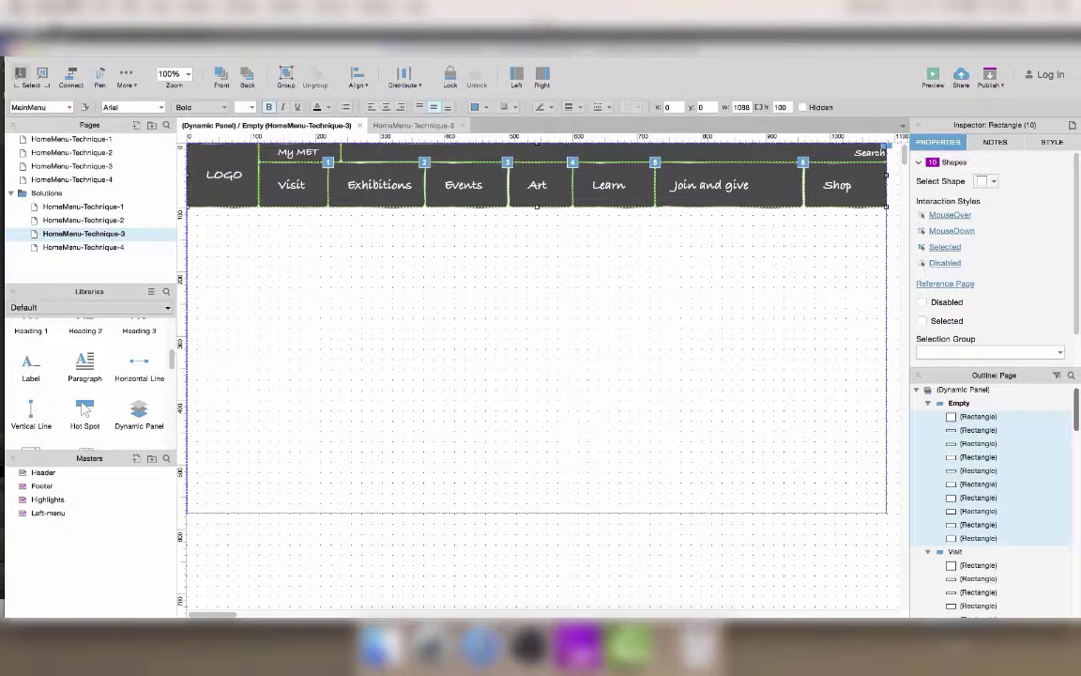
Return to the page and open all states of the dynamic panel for editing.
left_click(358, 128)
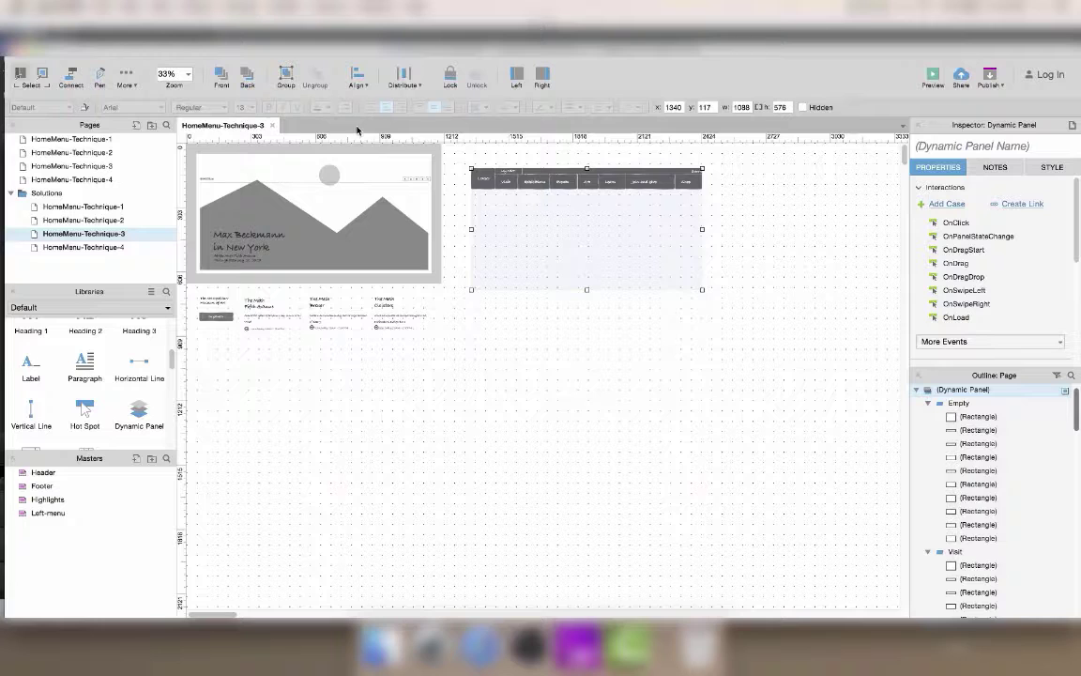
double_click(513, 179)
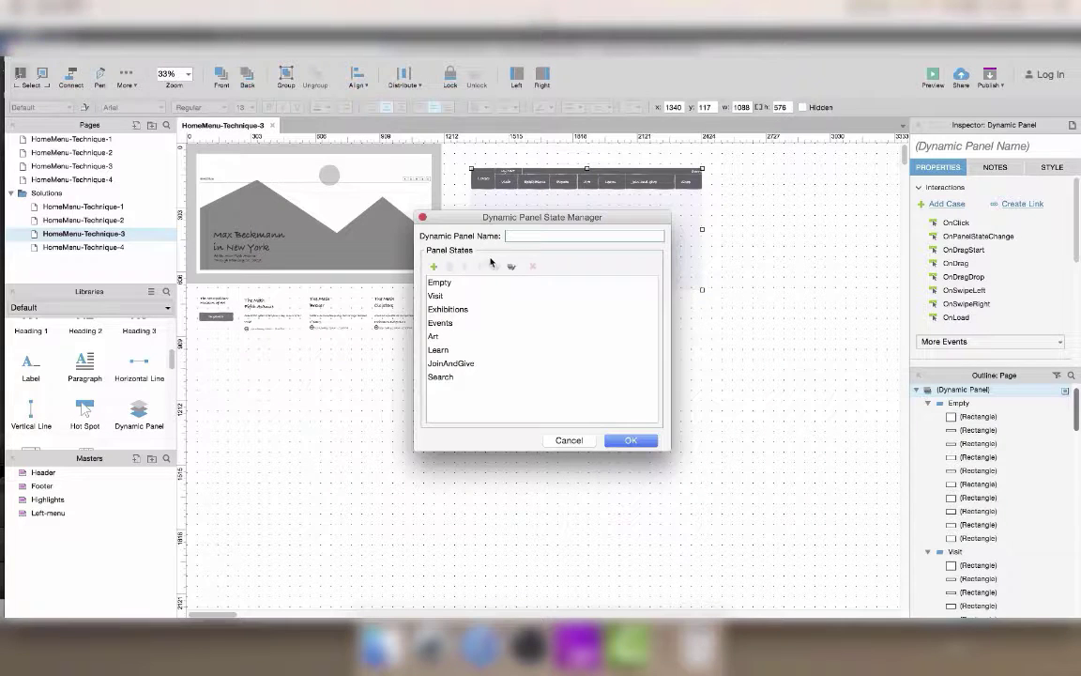
left_click(512, 269)
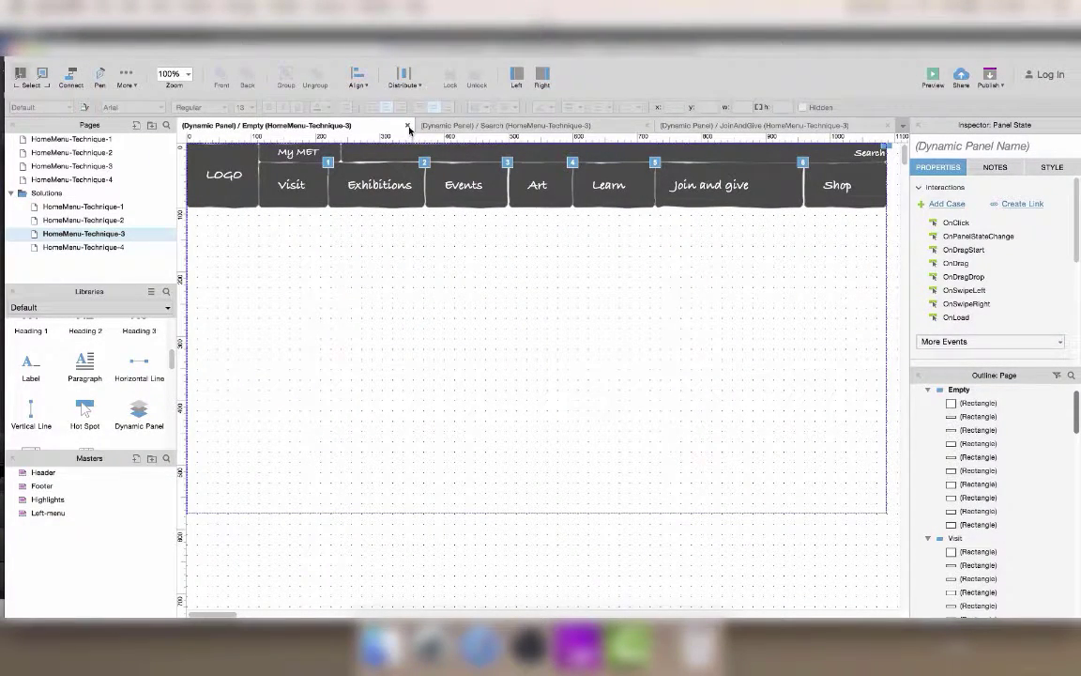
In the Search state, paste the copied linked menu and move the Search group up to y 110.
left_click(409, 127)
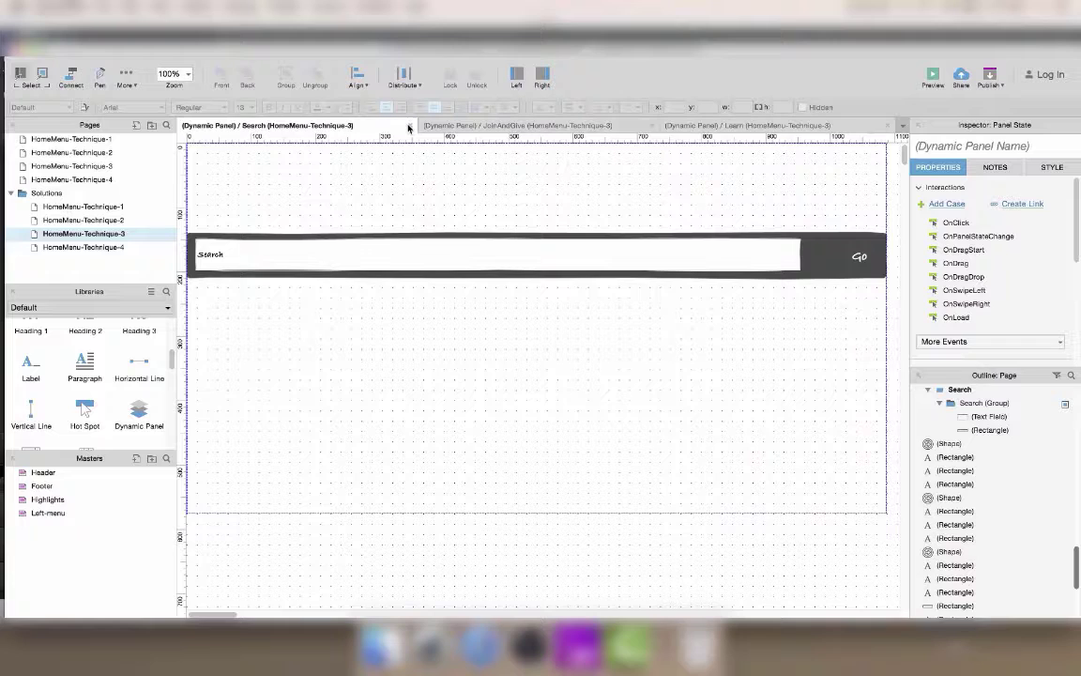
key("super+v")
left_click_drag(376, 324, 881, 256)
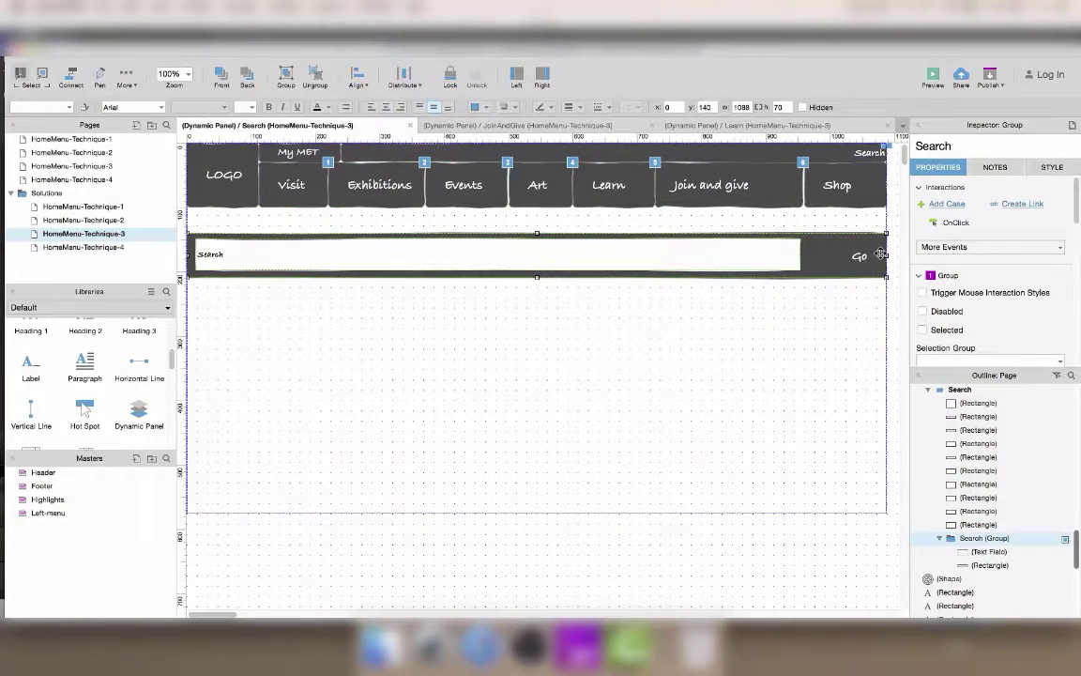
key("shift+Up")
key("shift+Up")
key("shift+Up")
key("shift+Up")
key("shift+Down")
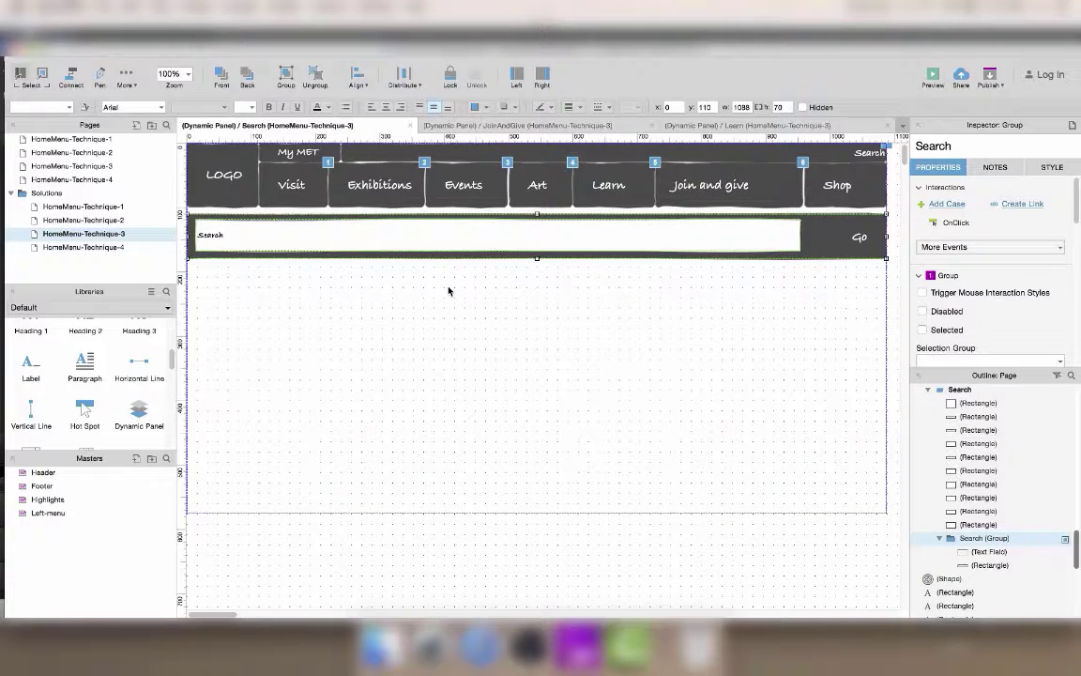
In the JoinAndGive state, paste the linked menu and move the JoinAndGive submenu group to x 0, y 110.
key("super+w")
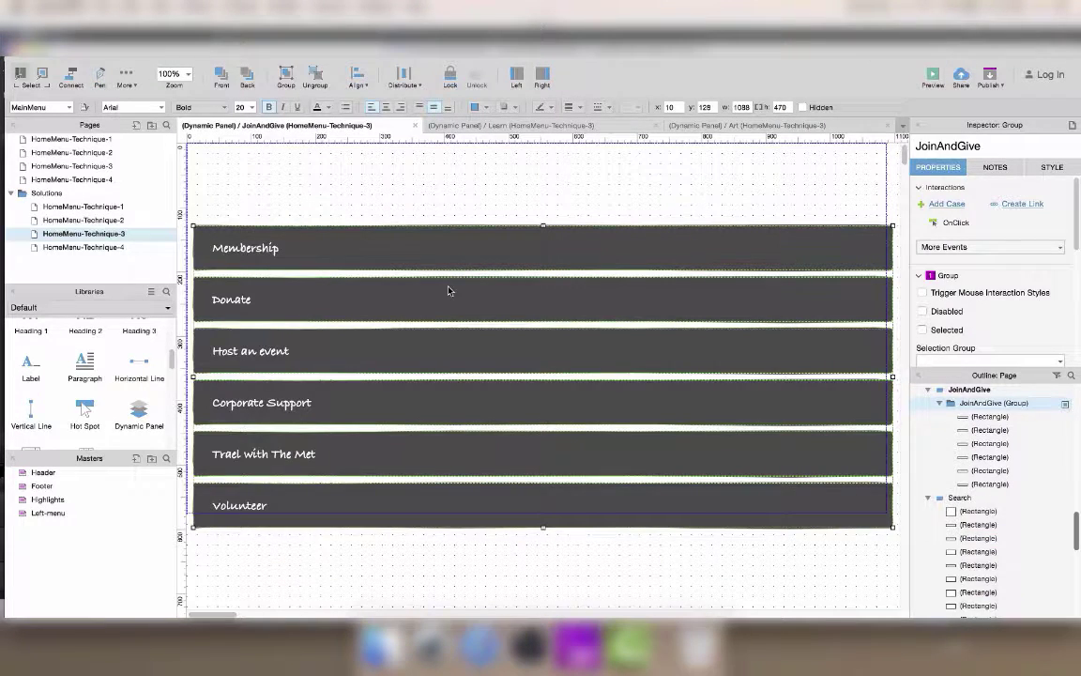
left_click_drag(199, 214, 855, 550)
key("shift+Left")
key("shift+Up")
key("shift+Up")
key("shift+Up")
key("shift+Down")
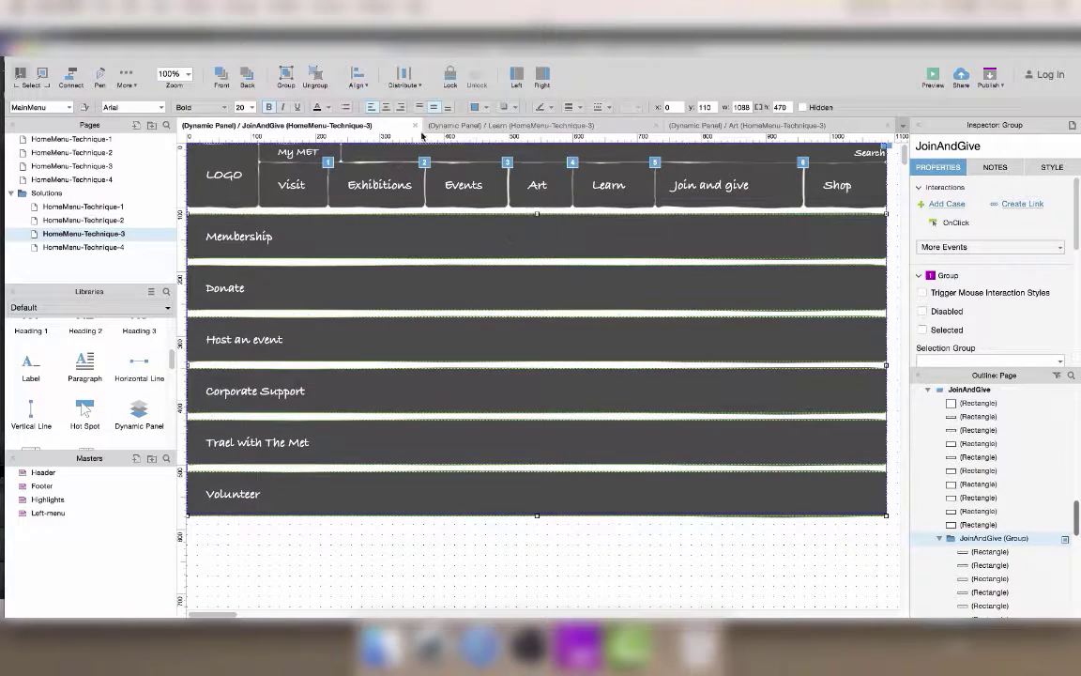
In the Learn state, paste the linked menu and move the Learn submenu group to x 0, y 110.
left_click(415, 126)
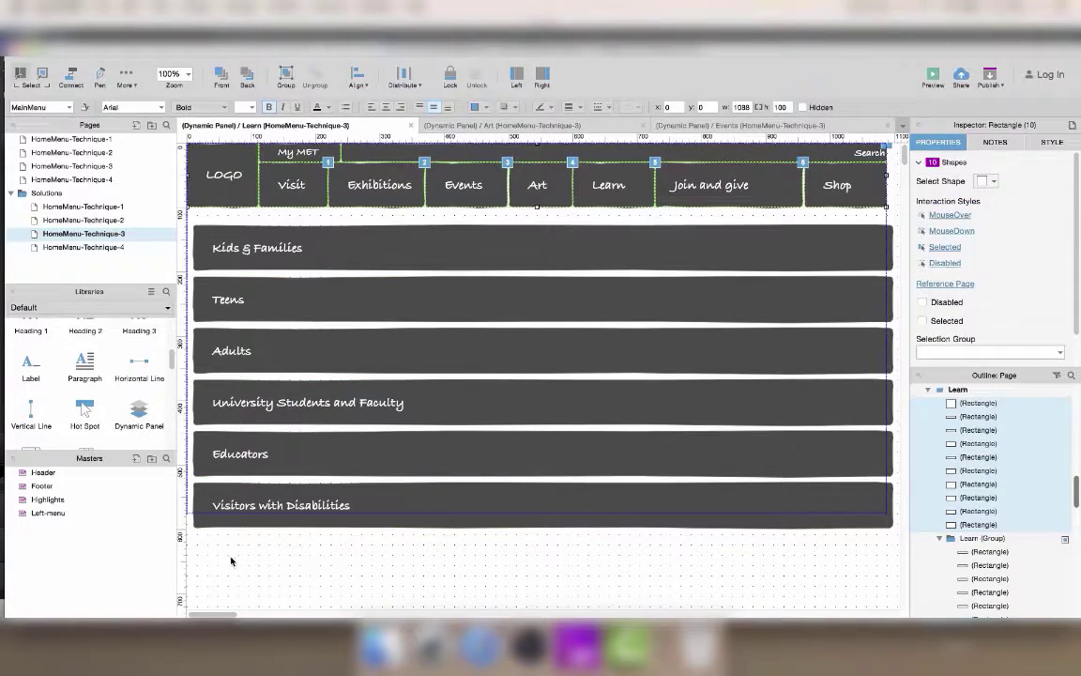
left_click_drag(207, 560, 767, 244)
key("shift+Up")
key("shift+Up")
key("shift+Up")
key("shift+Left")
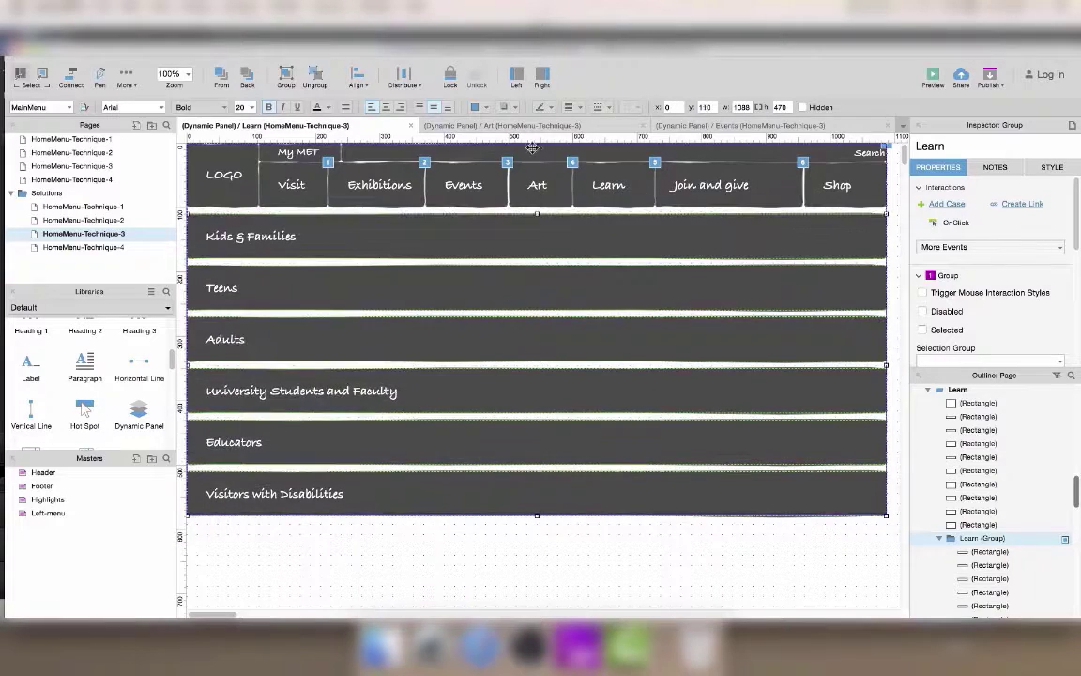
In the Art state, paste the linked menu and move the Art submenu group to x 0, y 110.
left_click(410, 126)
key("super+v")
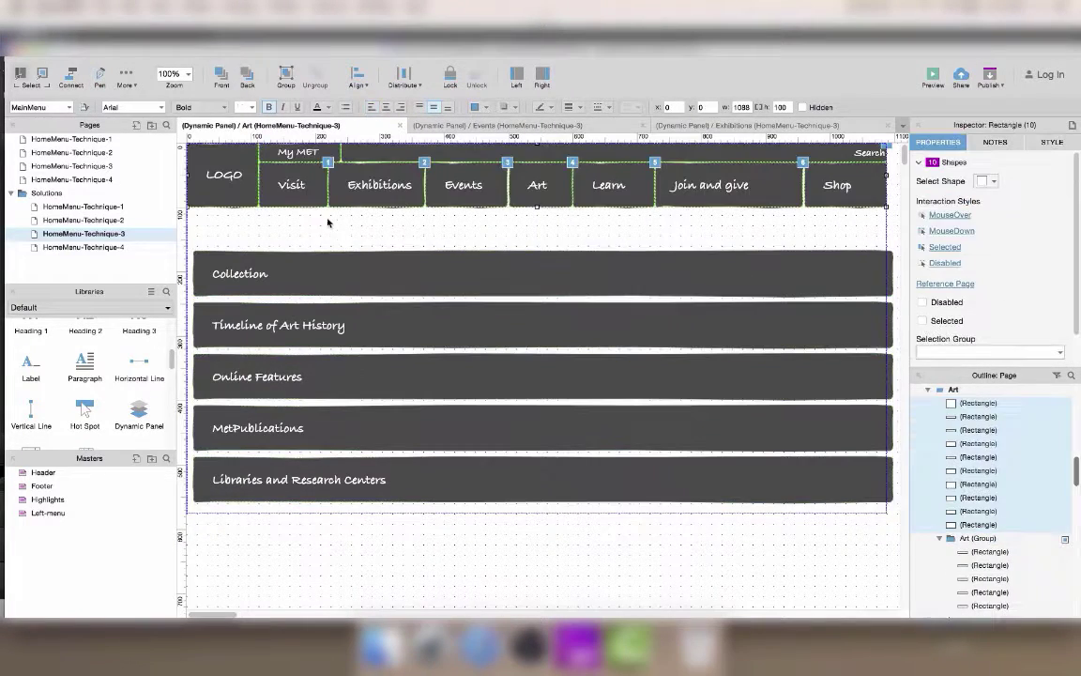
left_click_drag(328, 221, 426, 522)
key("shift+Left")
key("shift+Up")
key("shift+Up")
key("shift+Up")
key("shift+Up")
key("shift+Up")
key("shift+Up")
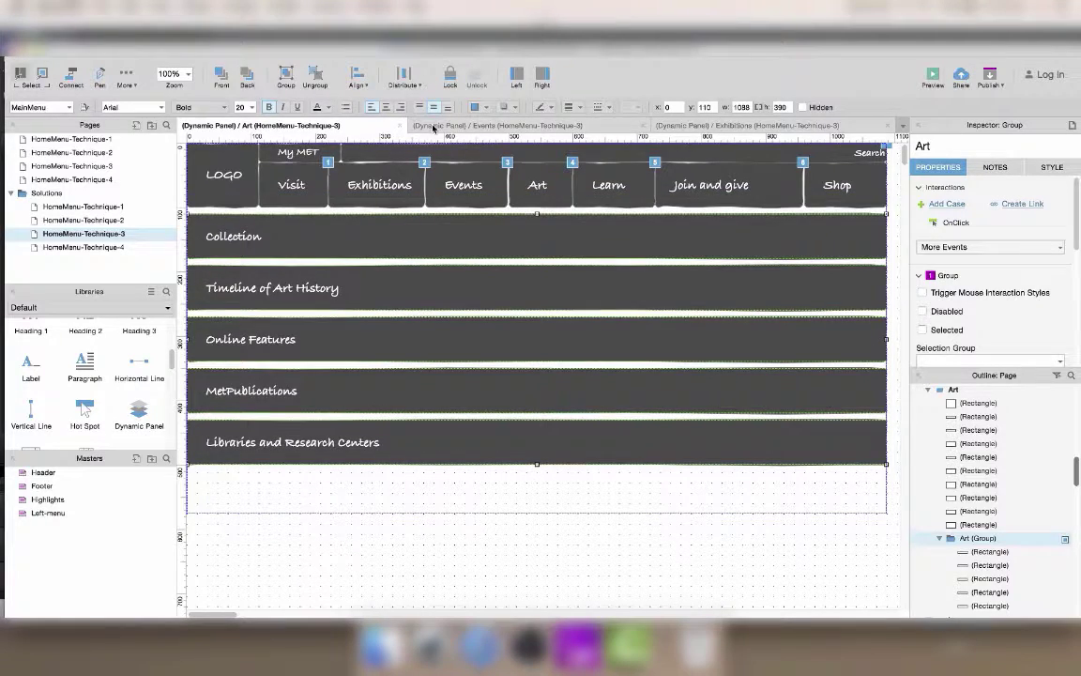
In the Events state, paste the linked menu and move the Events submenu group to x 0, y 110.
left_click(400, 125)
left_click_drag(444, 290, 502, 459)
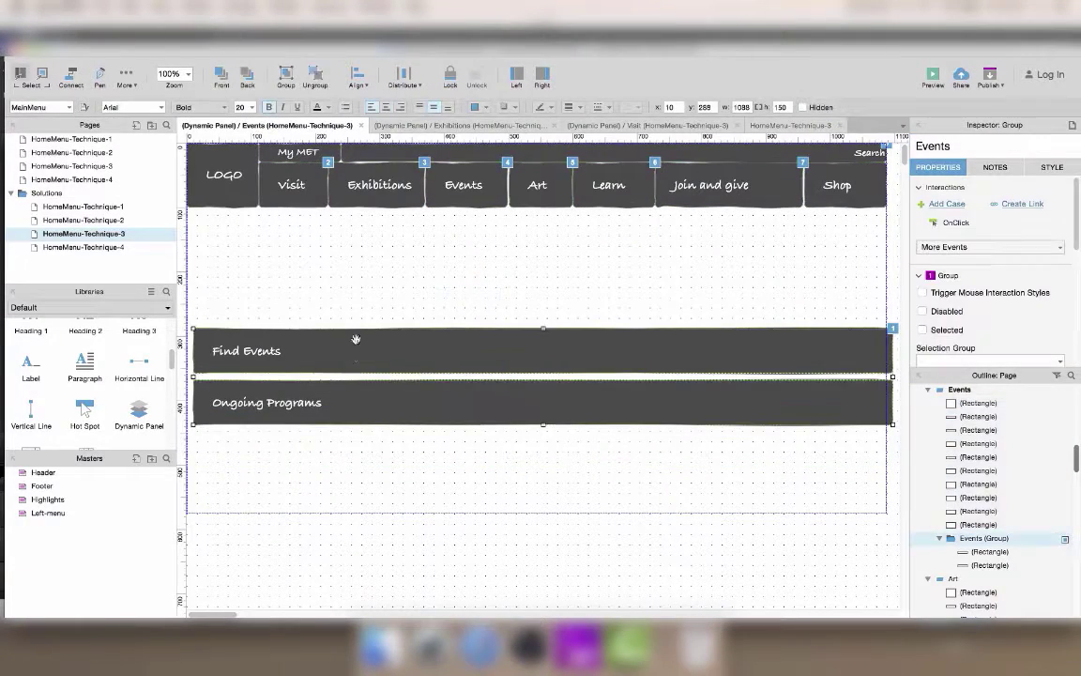
left_click_drag(357, 338, 348, 224)
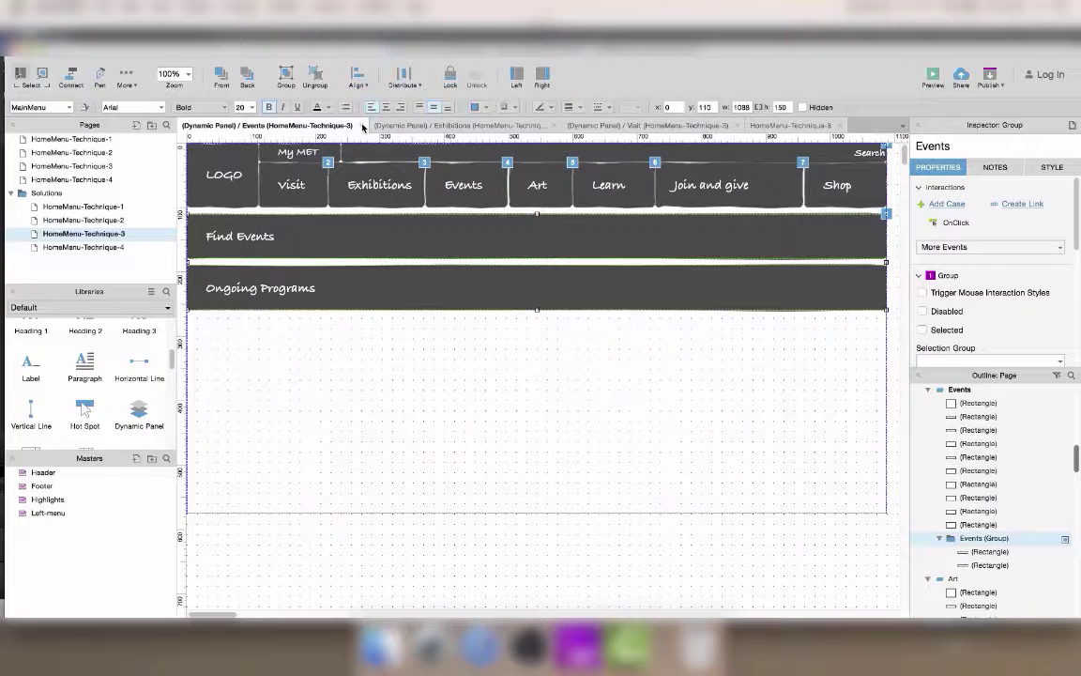
In the Exhibitions state, paste the linked menu and move the Exhibitions submenu group to x 0, y 110.
left_click(362, 126)
left_click_drag(340, 269, 499, 497)
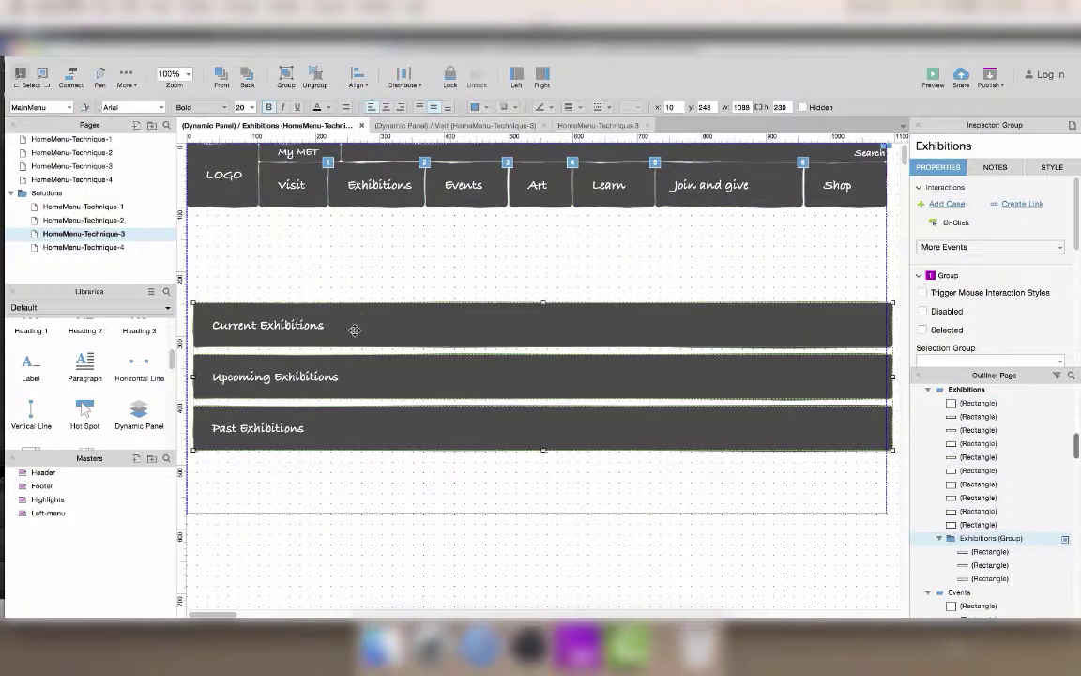
left_click_drag(355, 329, 348, 239)
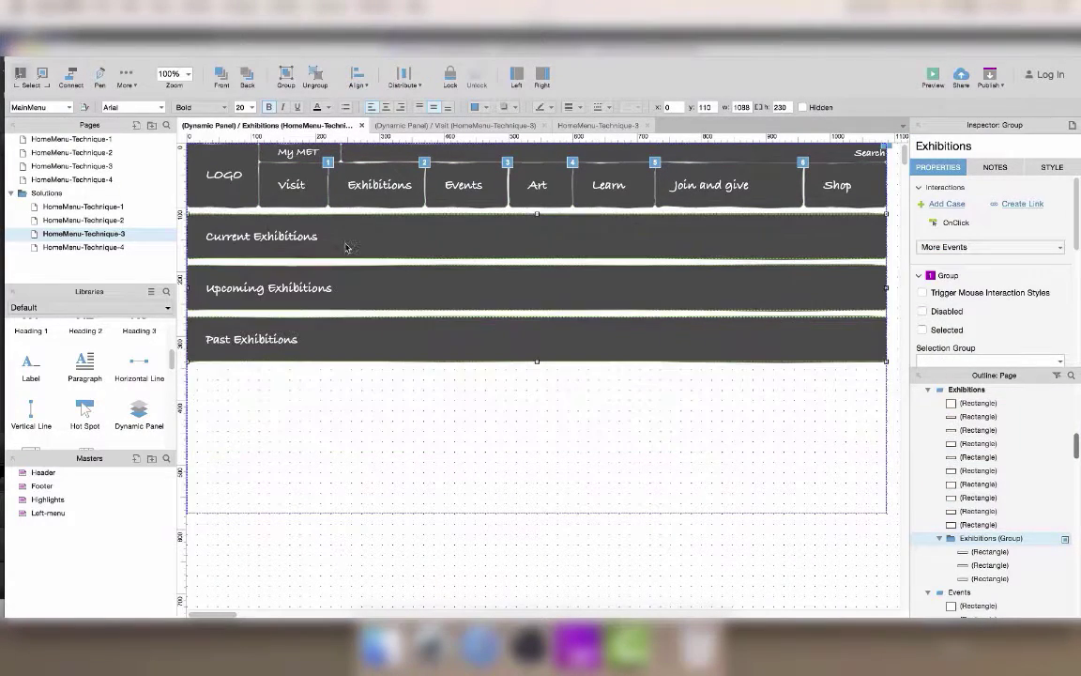
In the Visit state, delete the old menu bar and paste the copied linked menu in its place.
left_click(362, 126)
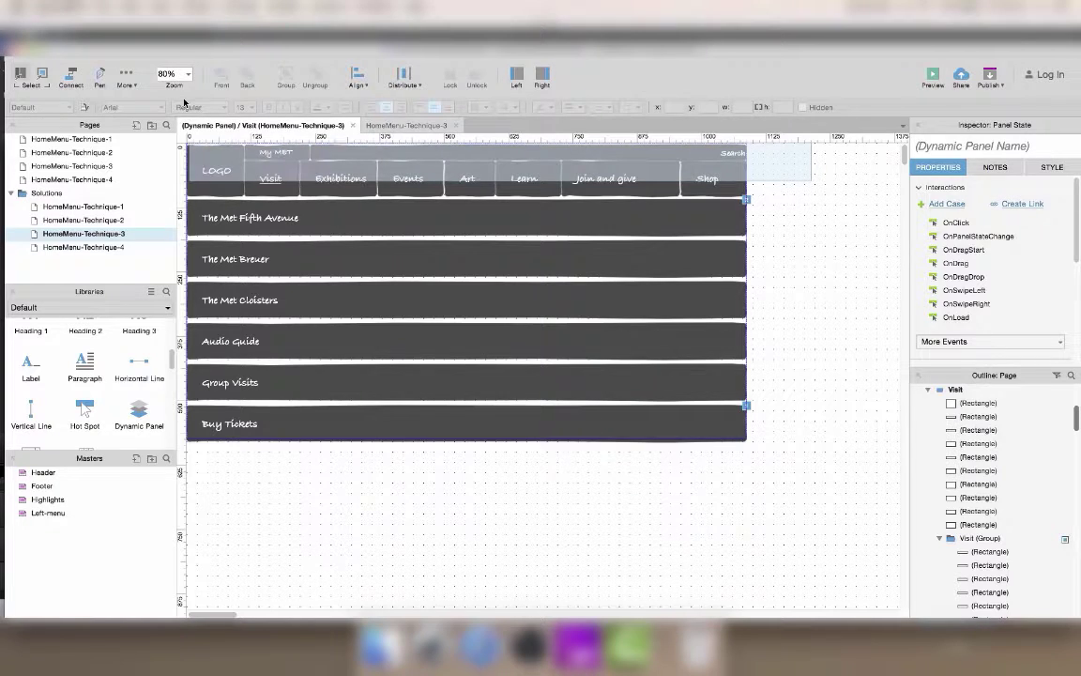
key("super+a")
key("Delete")
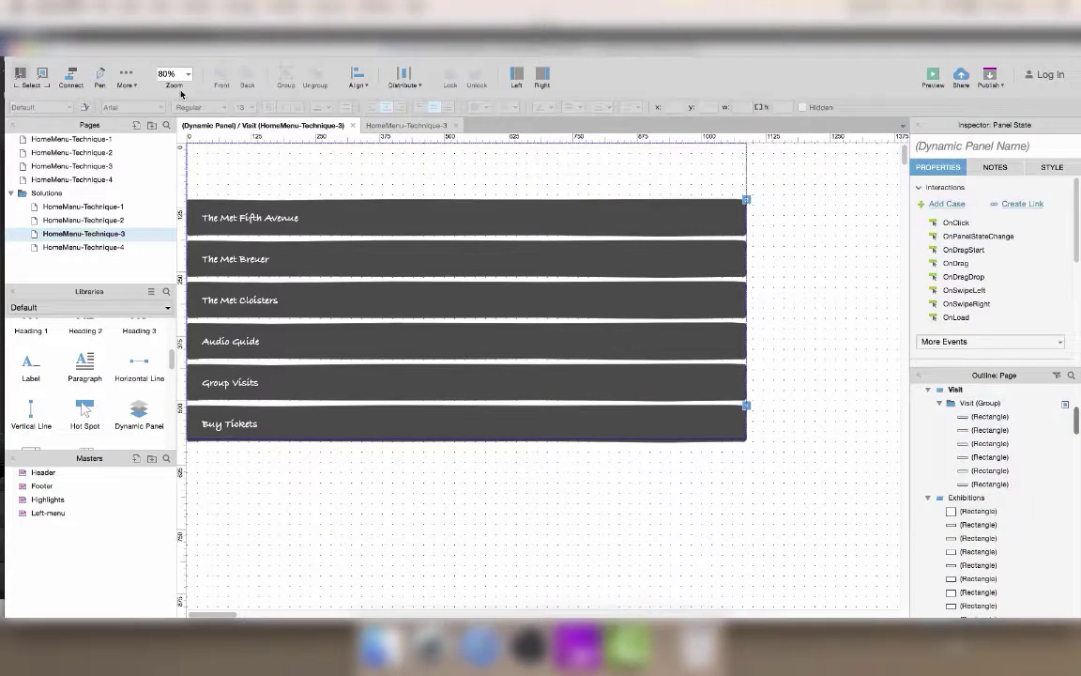
key("super+v")
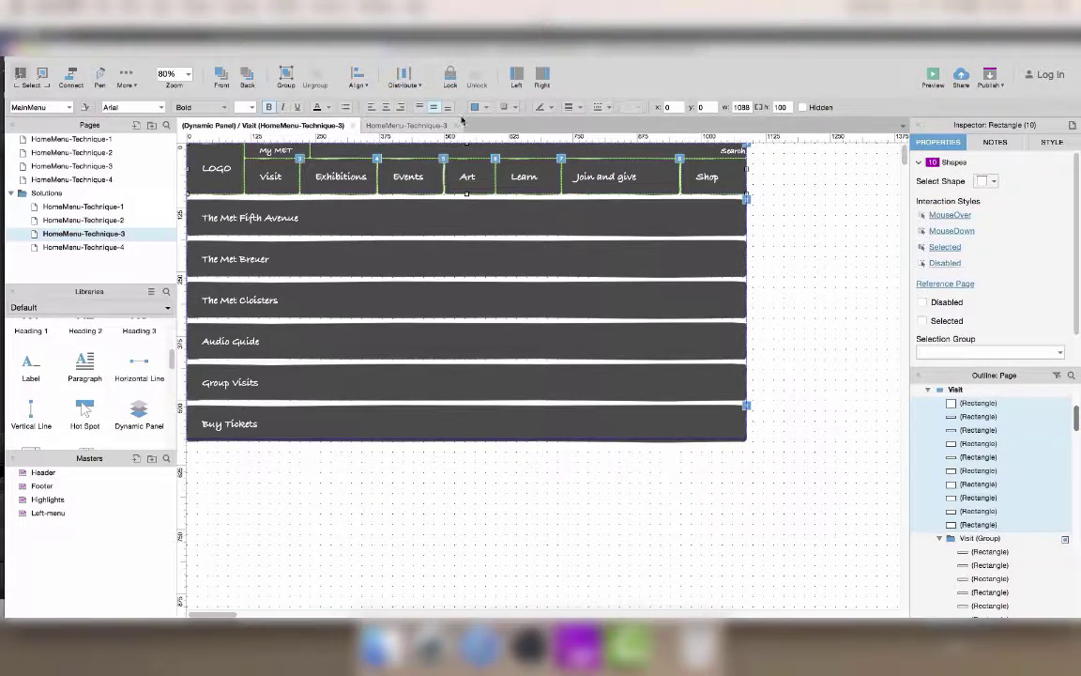
Close the Visit state and preview the HomeMenu-Technique-3 page.
key("super+w")
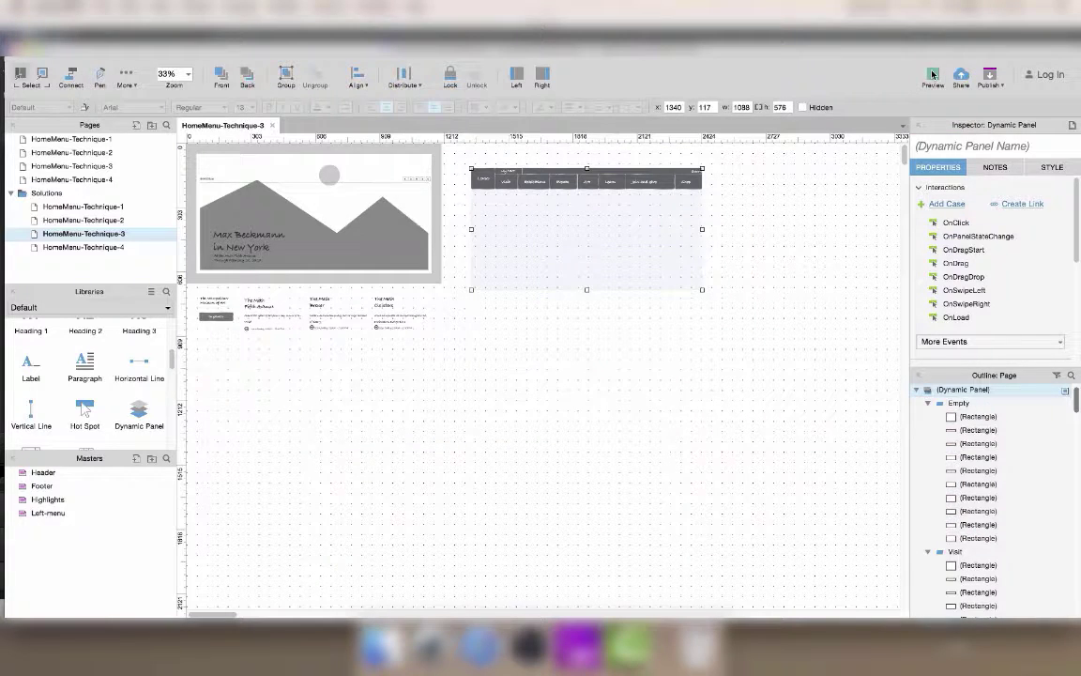
left_click(932, 73)
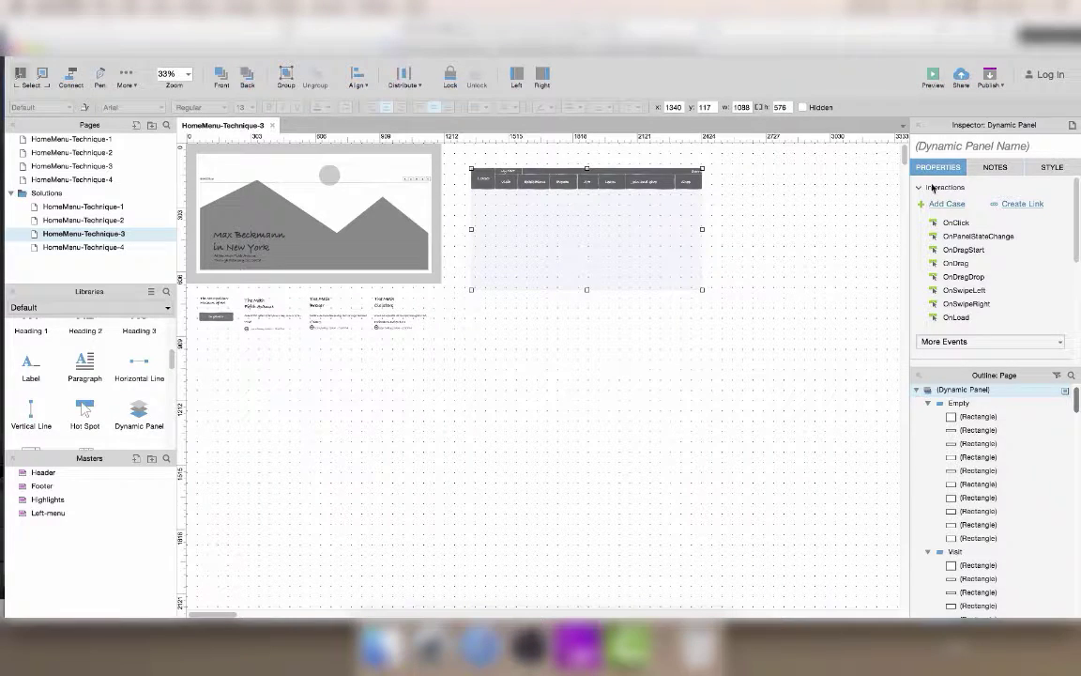
Position the dynamic panel at x 0, y 0 on the page.
left_click(1047, 172)
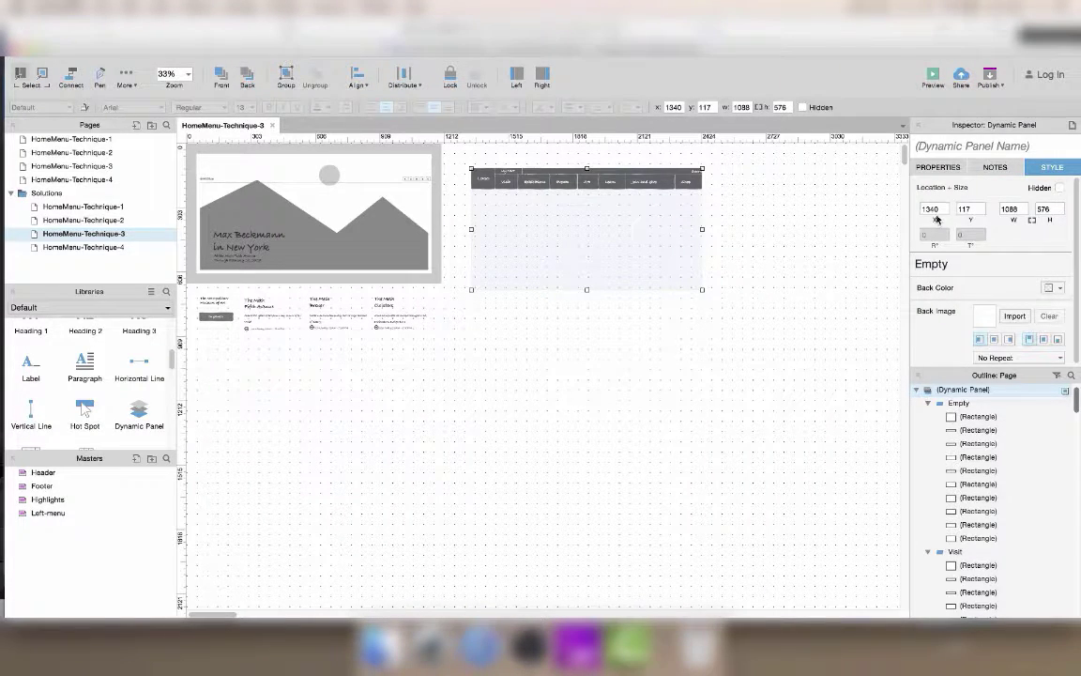
double_click(934, 212)
type("0")
key("Tab")
type("0")
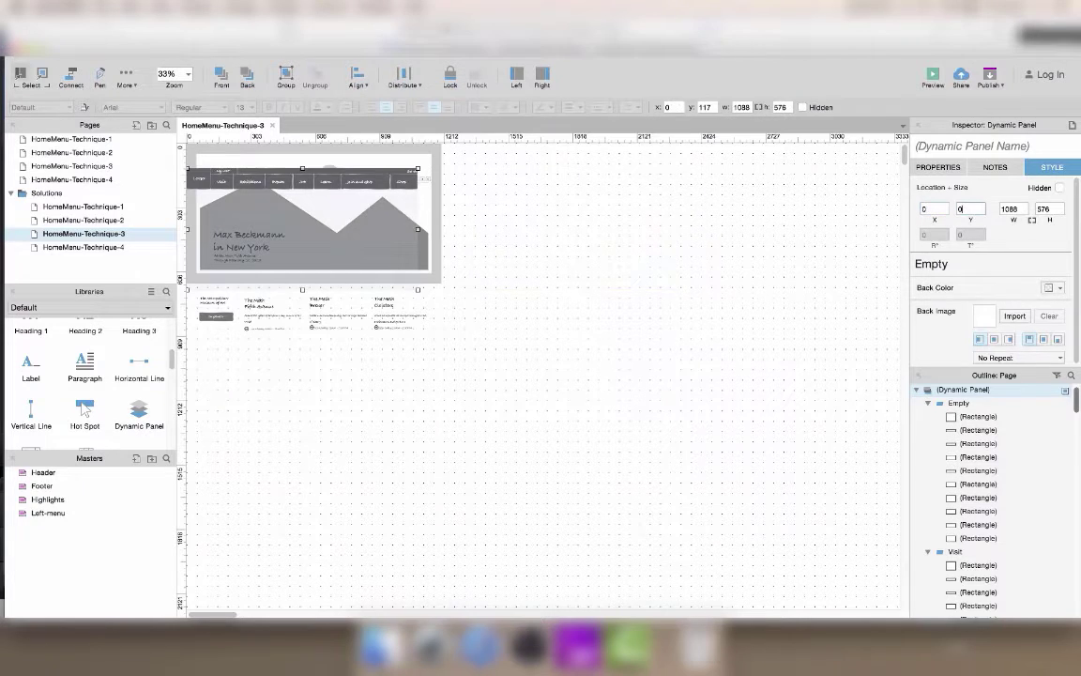
left_click(536, 307)
Nudge the dynamic panel horizontally to x 58 so its menu lines up with the exhibition banner.
left_click(355, 153)
key("shift+Right")
key("shift+Right")
key("shift+Right")
key("shift+Right")
key("shift+Right")
key("shift+Right")
key("shift+Right")
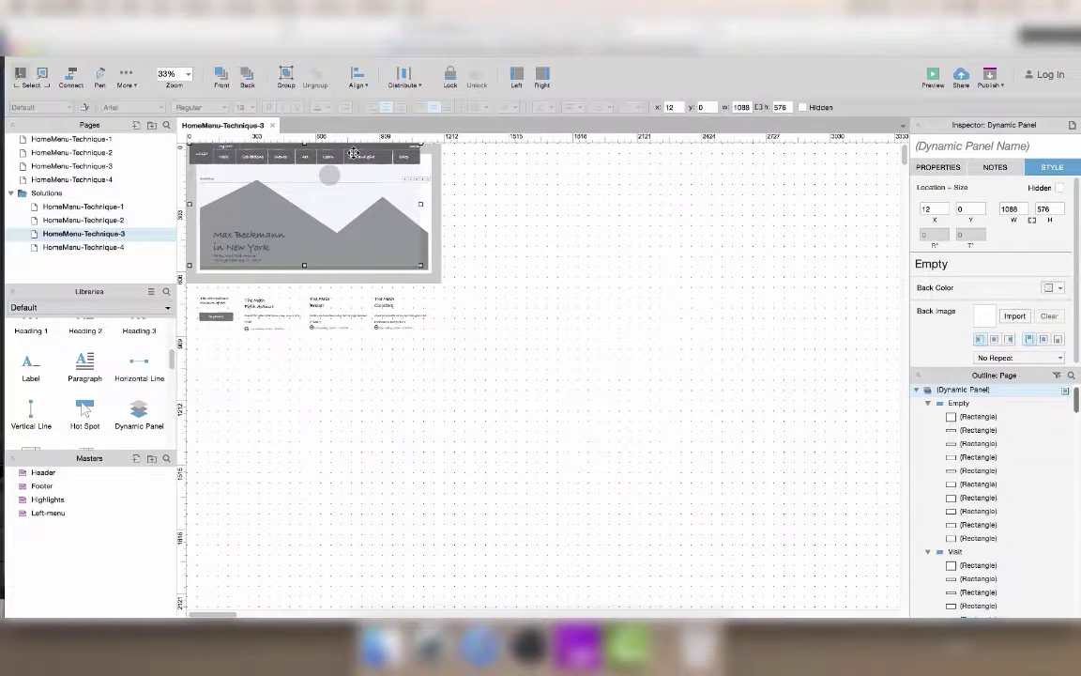
key("shift+Left")
key("Left")
key("Left")
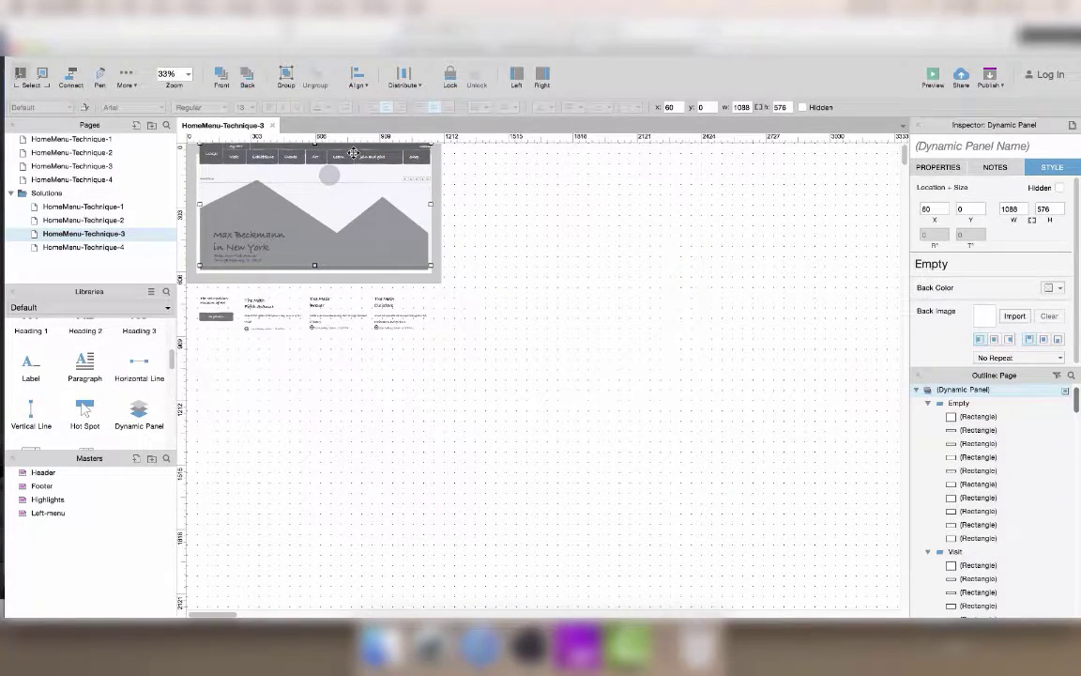
key("Left")
key("Left")
Preview the page, try the Visit, Art, Join and give, and Search submenus, and close the preview.
left_click(935, 76)
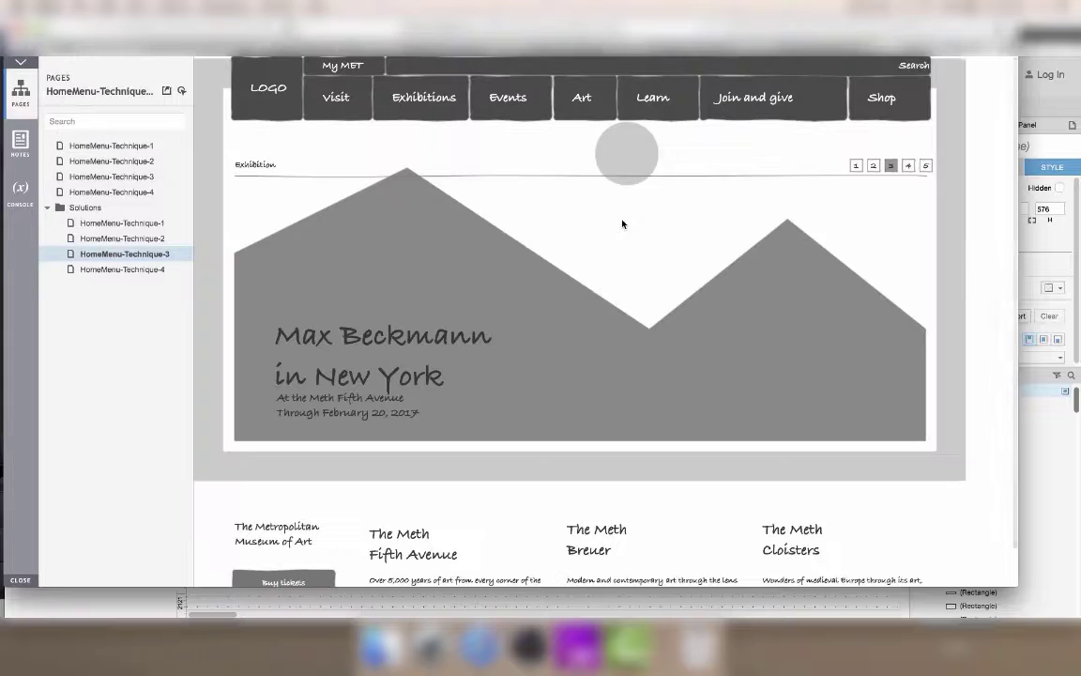
left_click(336, 100)
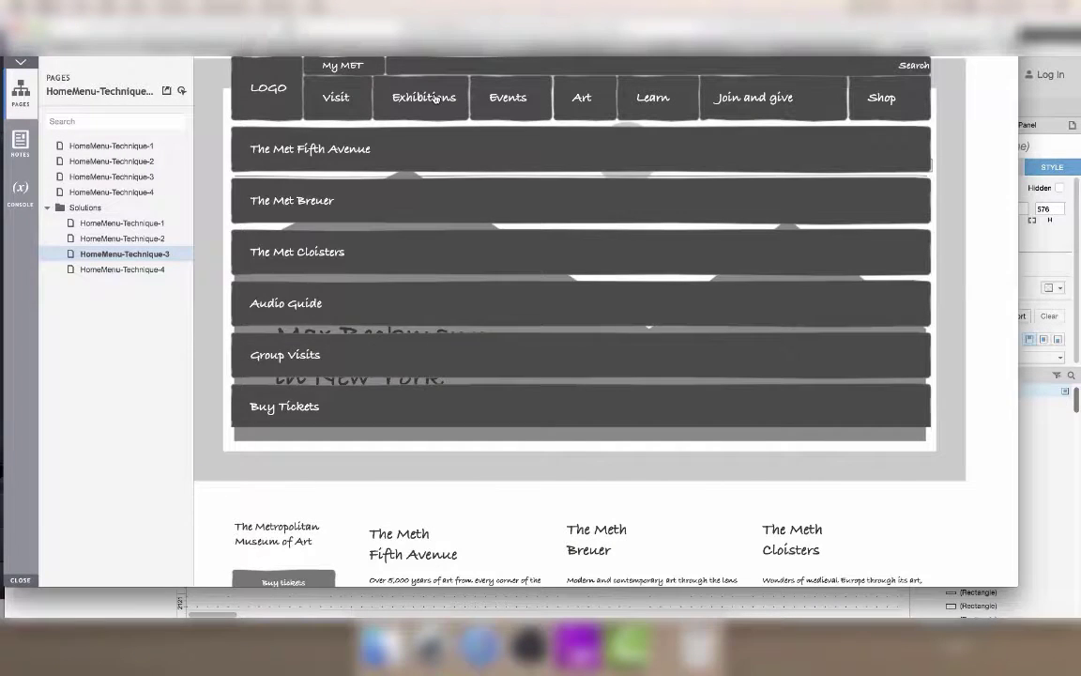
mouse_move(582, 97)
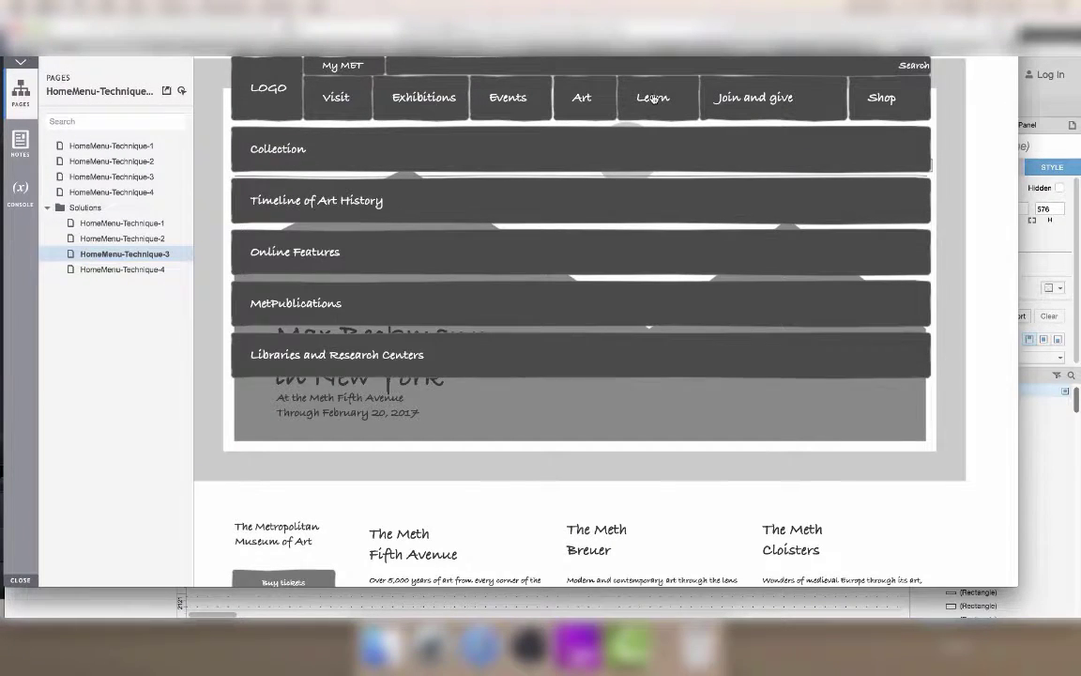
mouse_move(819, 107)
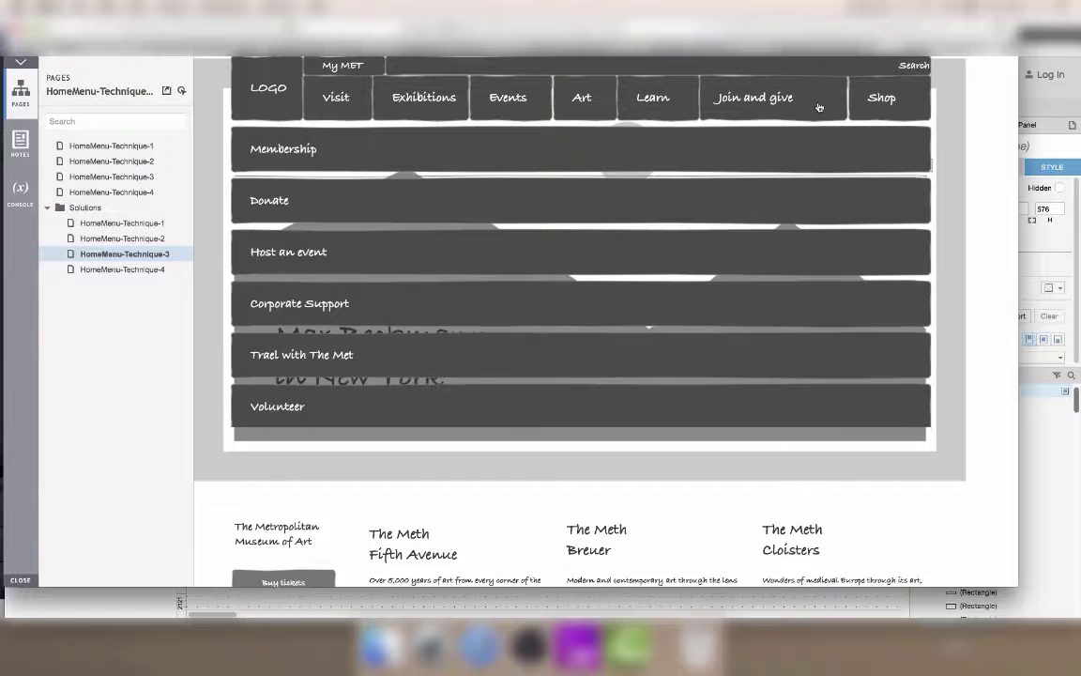
left_click(916, 68)
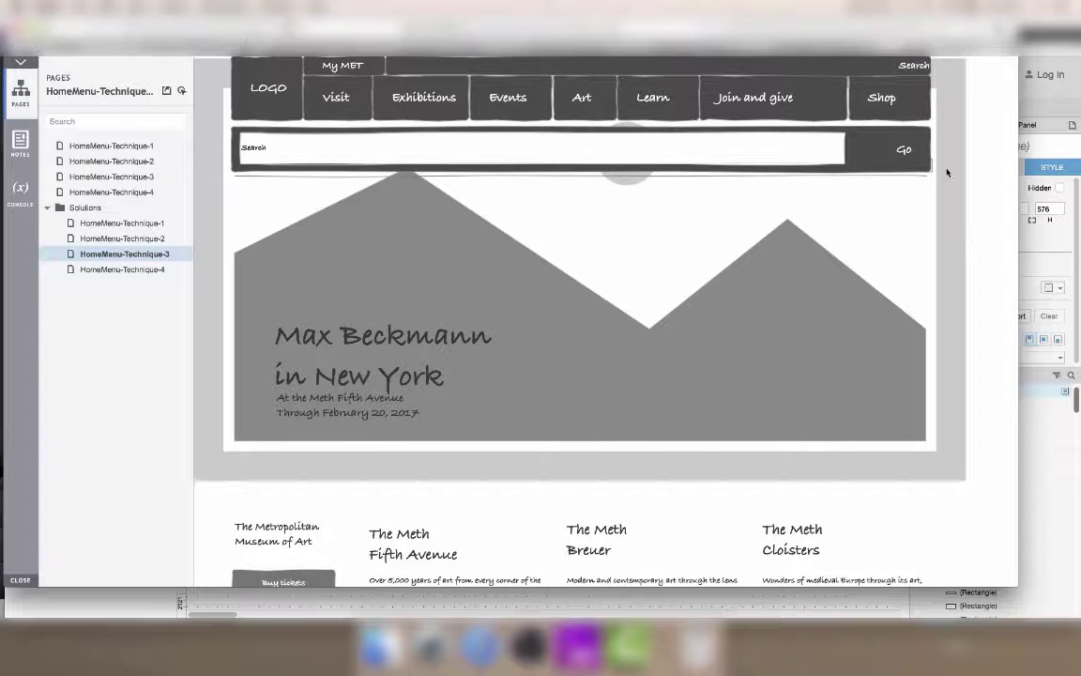
left_click(1040, 59)
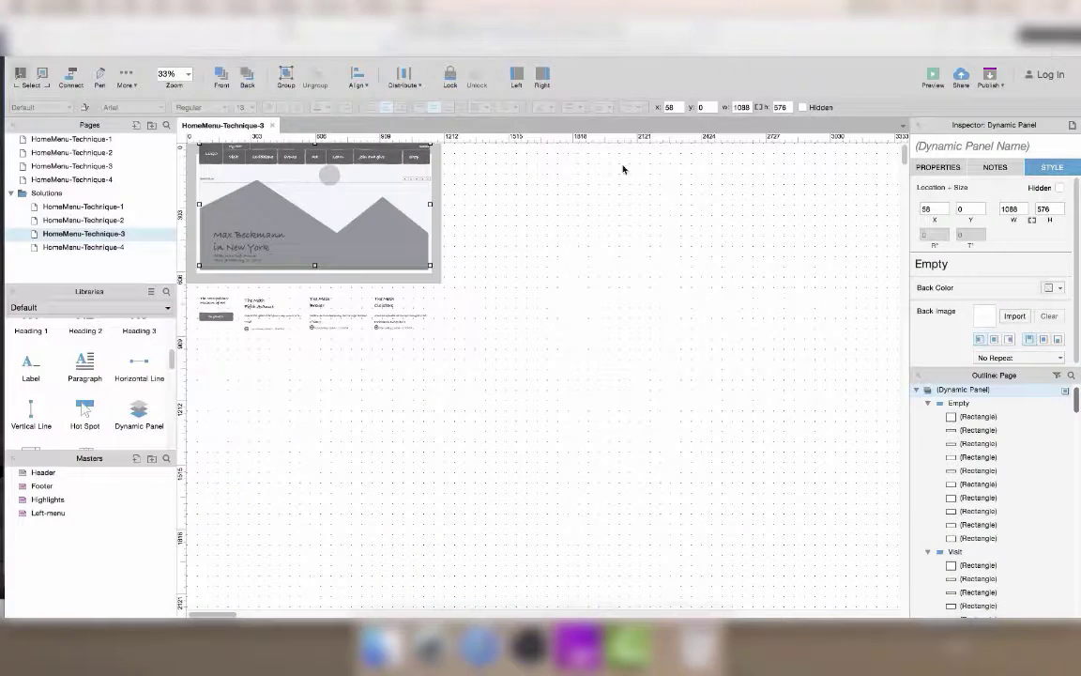
Open all states of the dynamic panel for editing, check the Visit item's click action in the Empty state, and close that state.
left_click(622, 167)
double_click(284, 165)
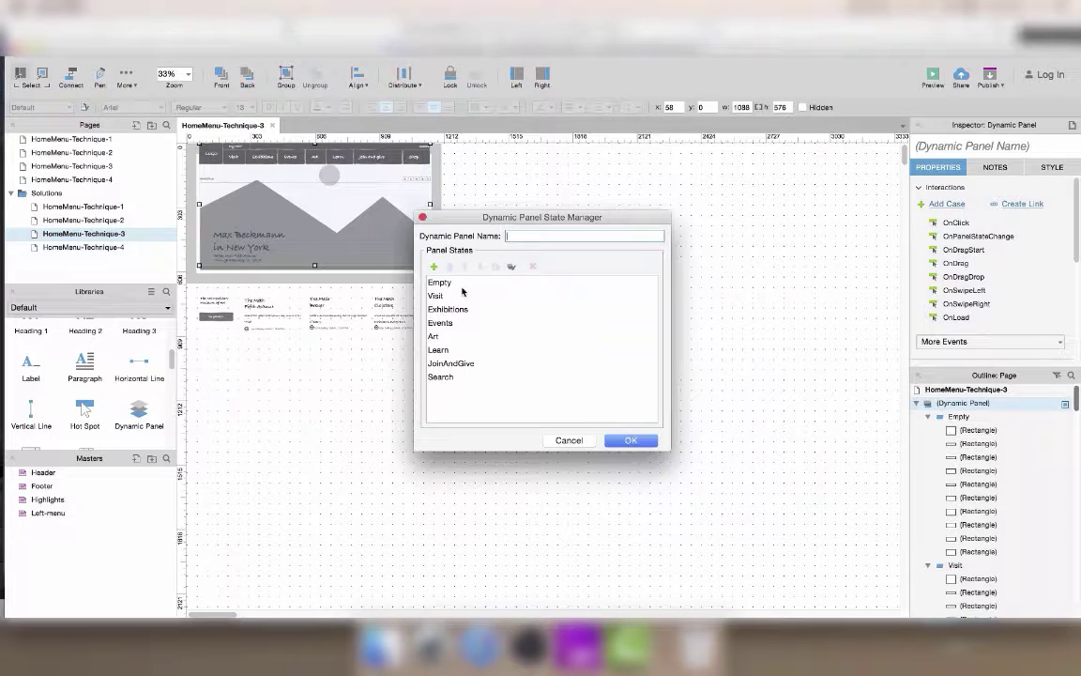
left_click(515, 267)
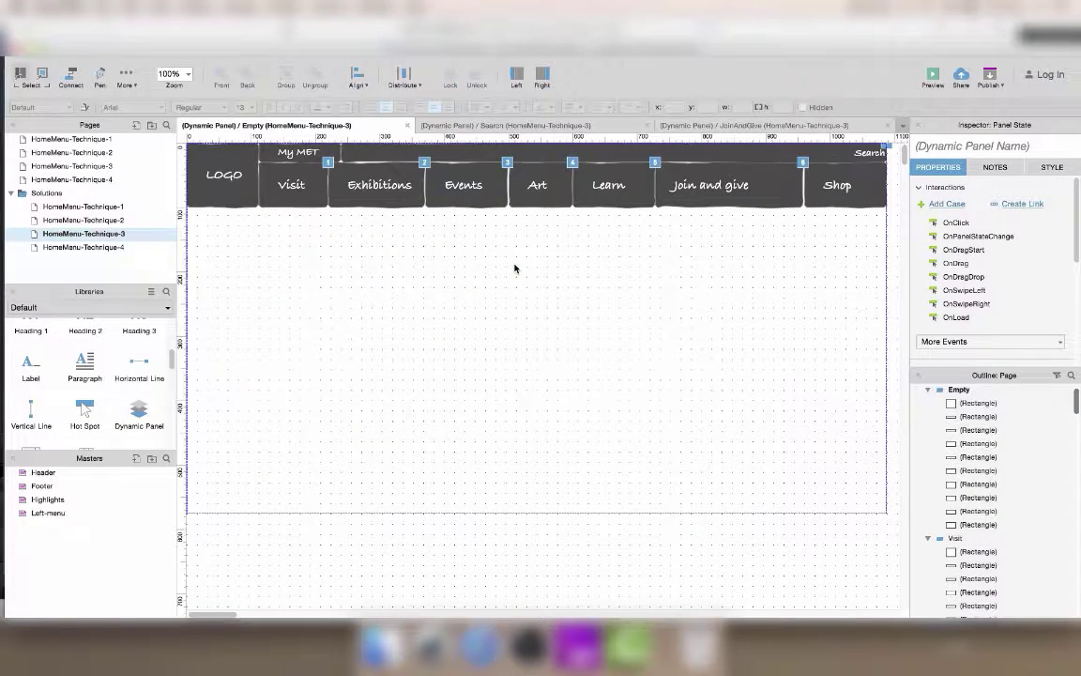
left_click(293, 181)
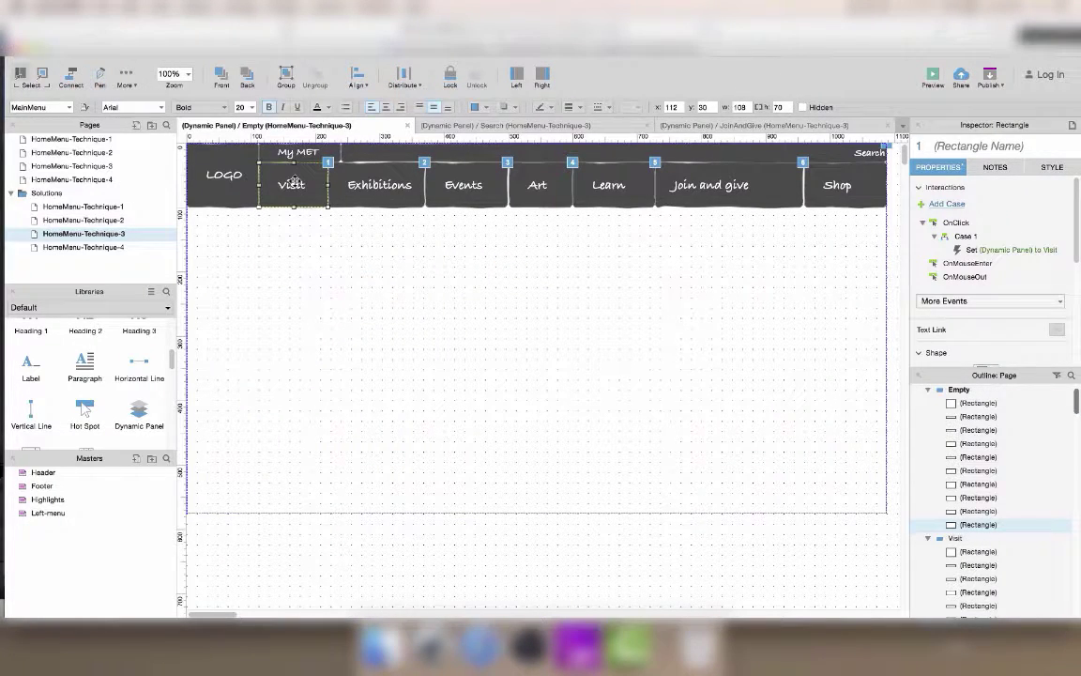
left_click(409, 125)
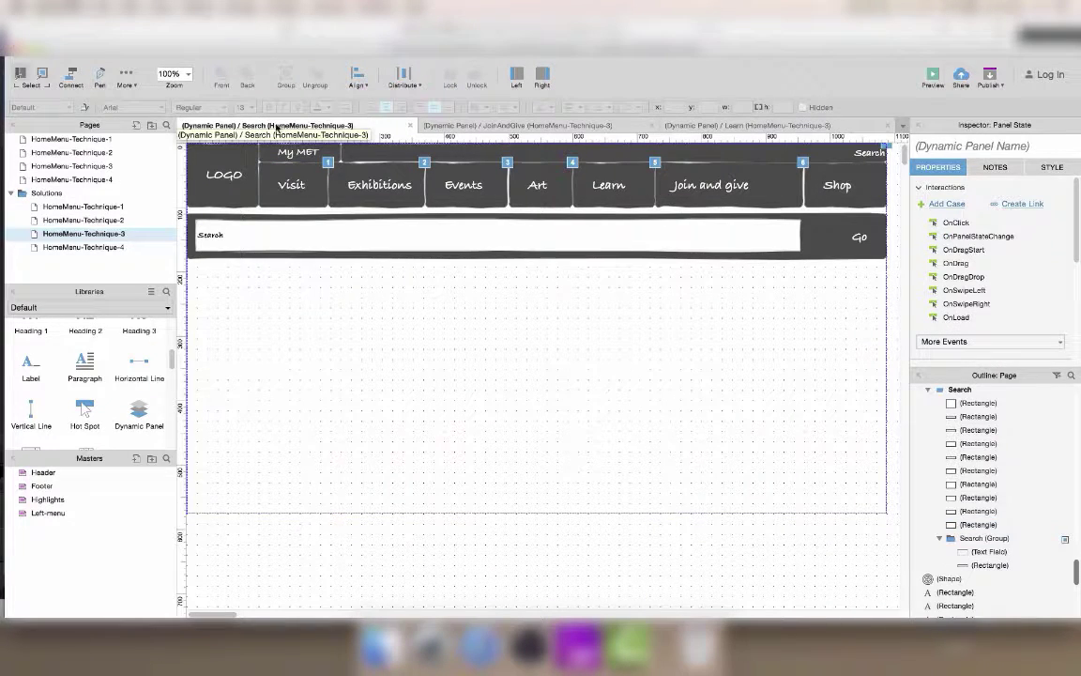
In the Search state, make the Search item's click action set the panel to Empty, underline the item, and close the state.
left_click(859, 153)
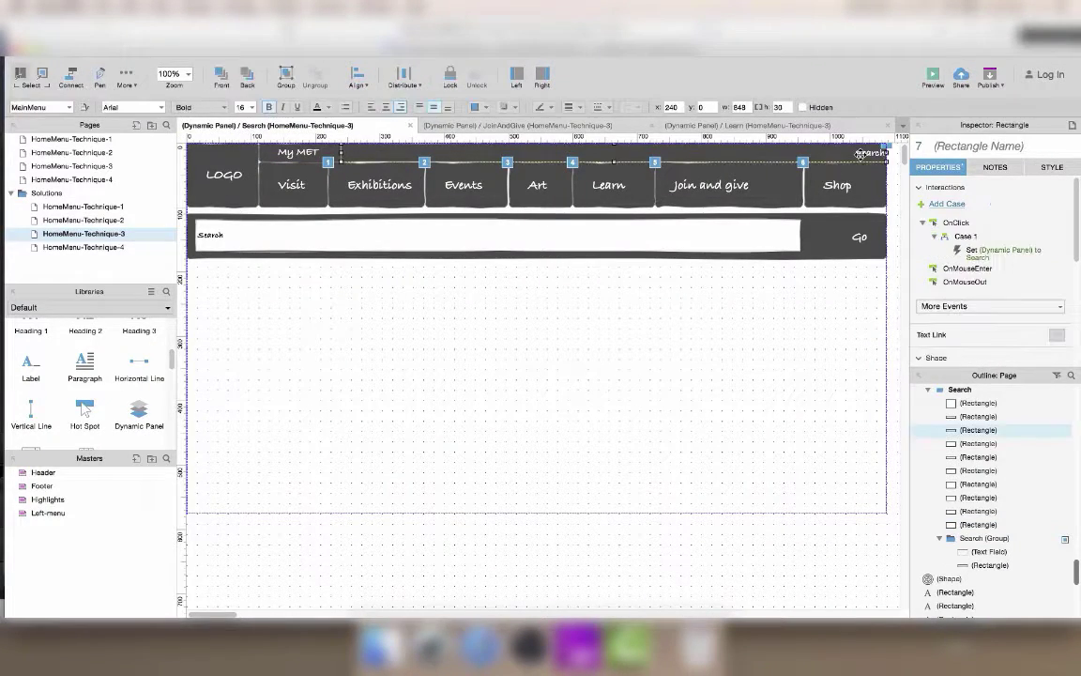
double_click(972, 251)
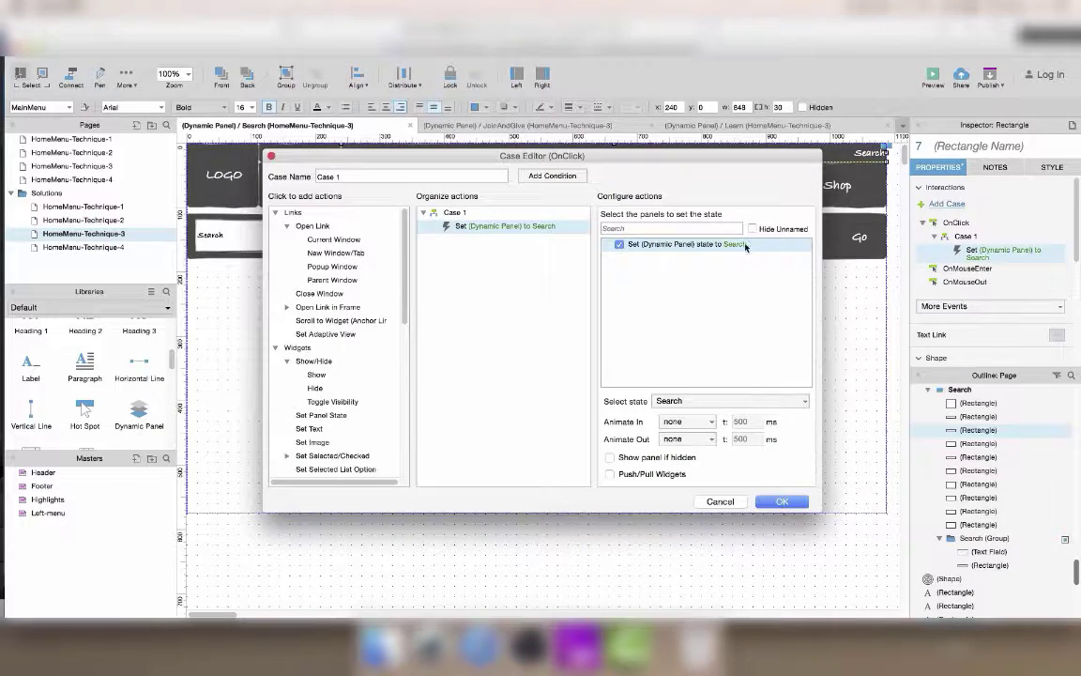
left_click(714, 400)
left_click(668, 416)
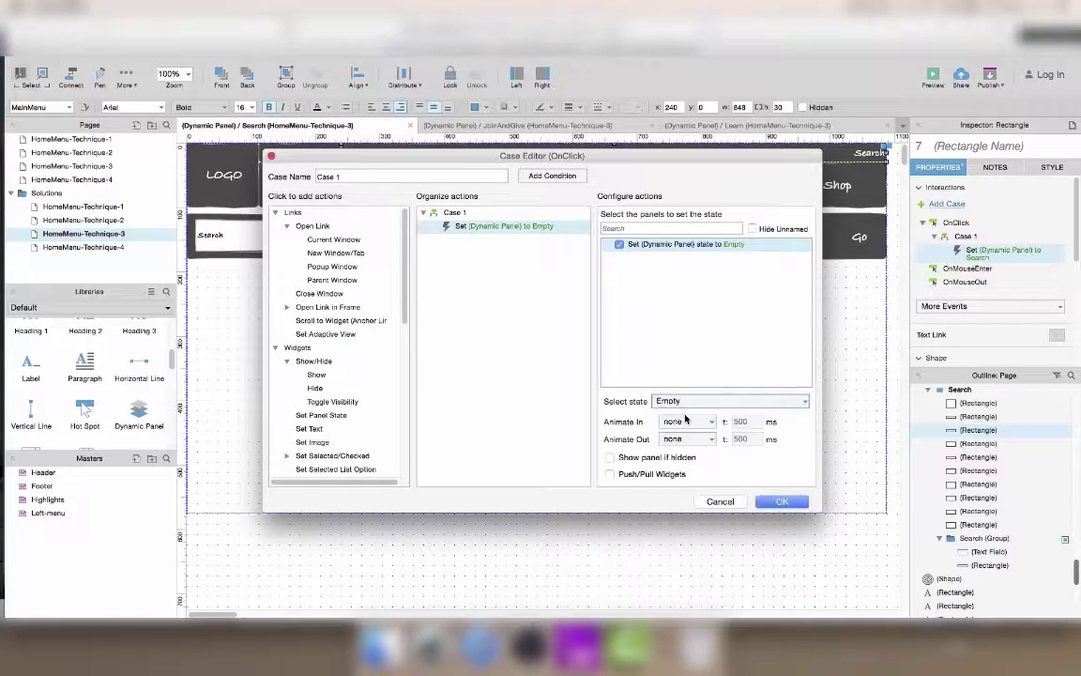
left_click(767, 500)
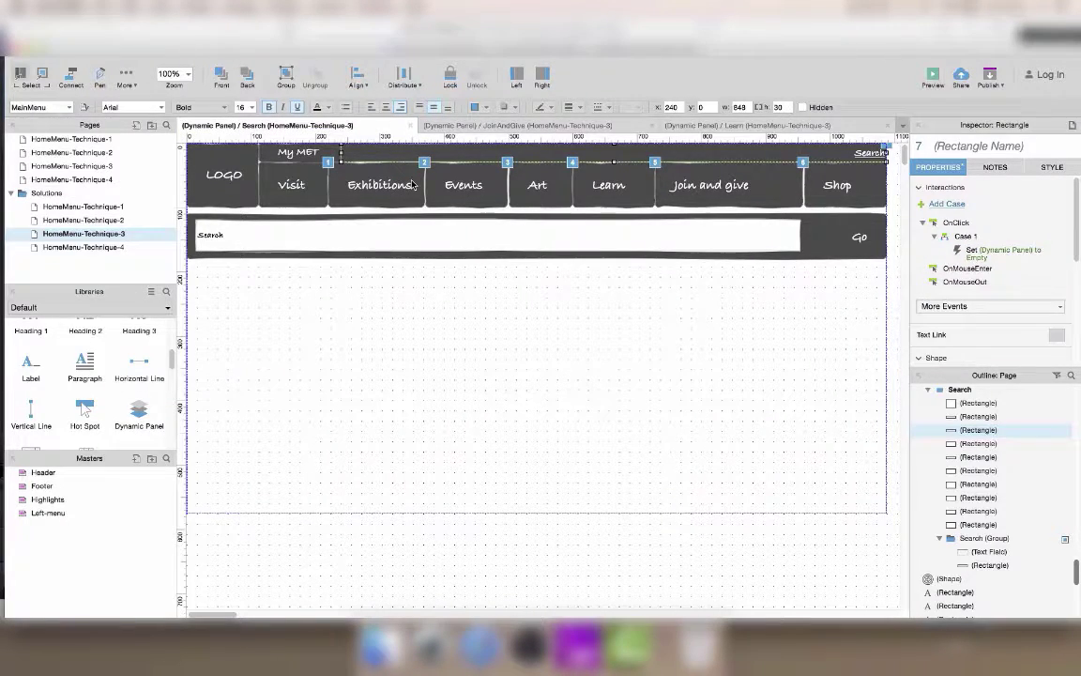
key("super+w")
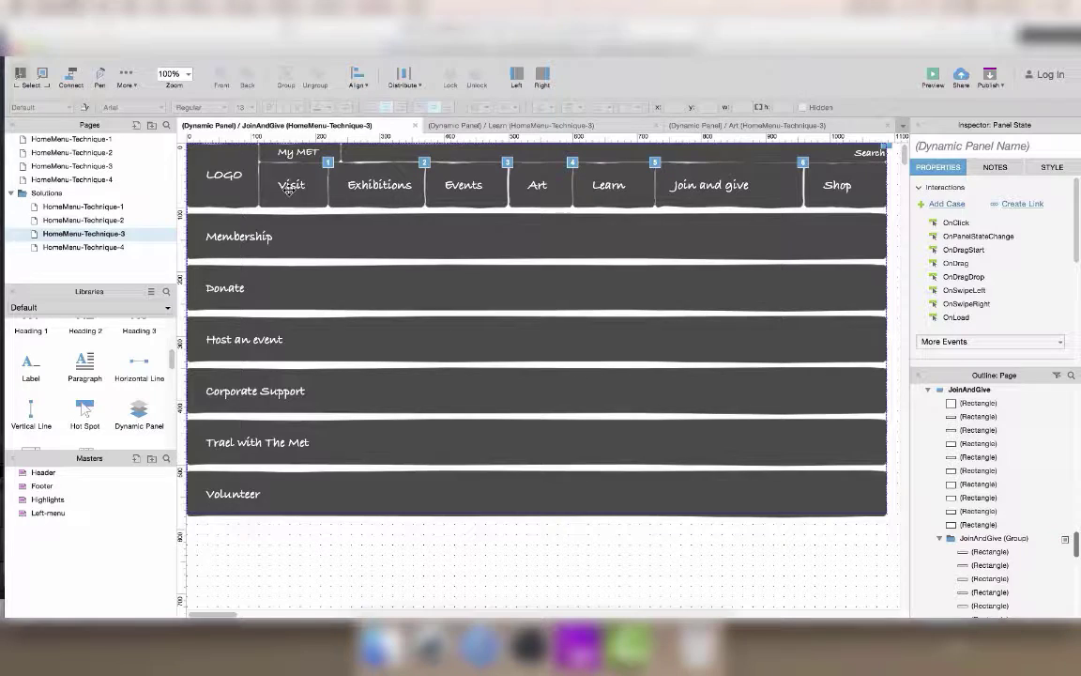
In the JoinAndGive state, make the Join and give item's click action set the panel to Empty, underline the item, and close the state.
left_click(667, 192)
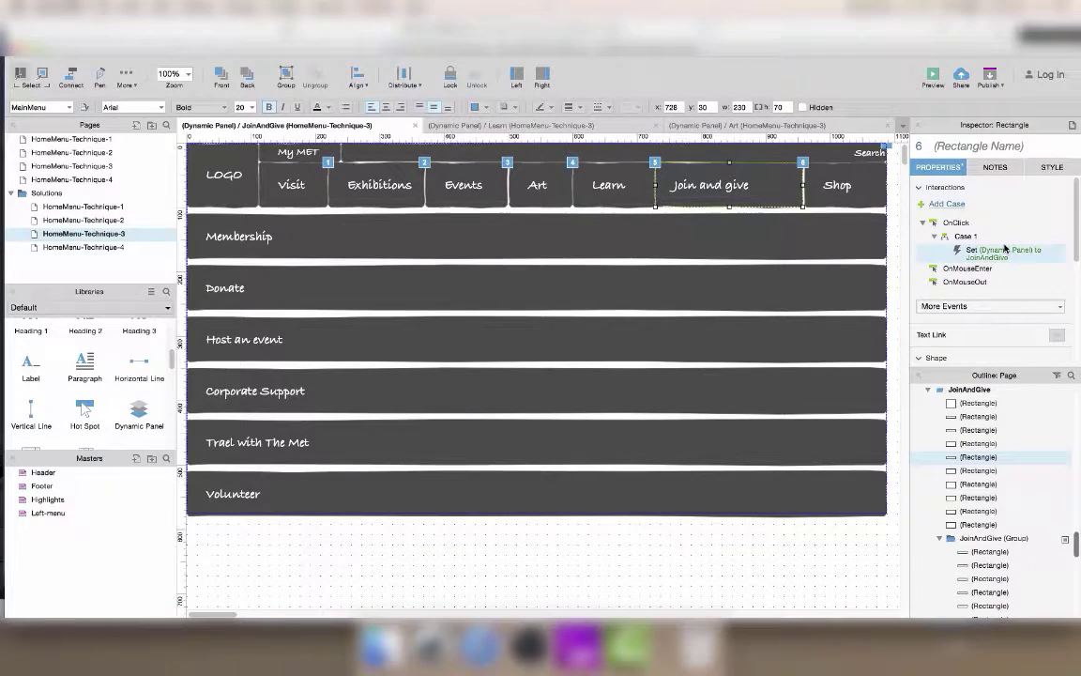
double_click(1005, 248)
left_click(672, 402)
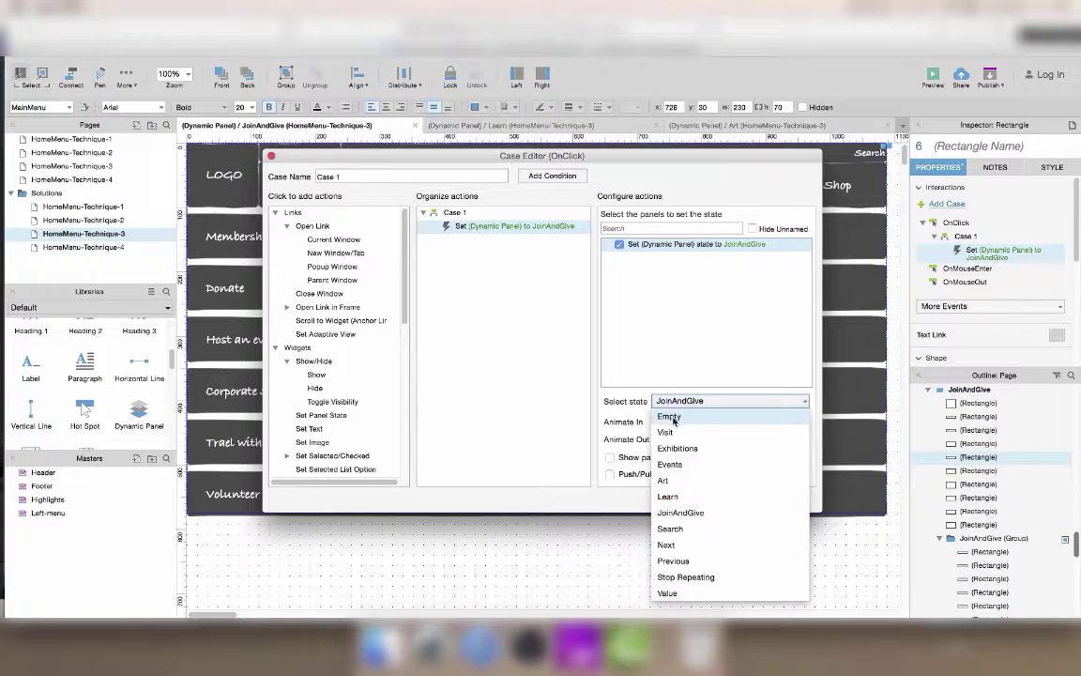
left_click(669, 417)
left_click(777, 499)
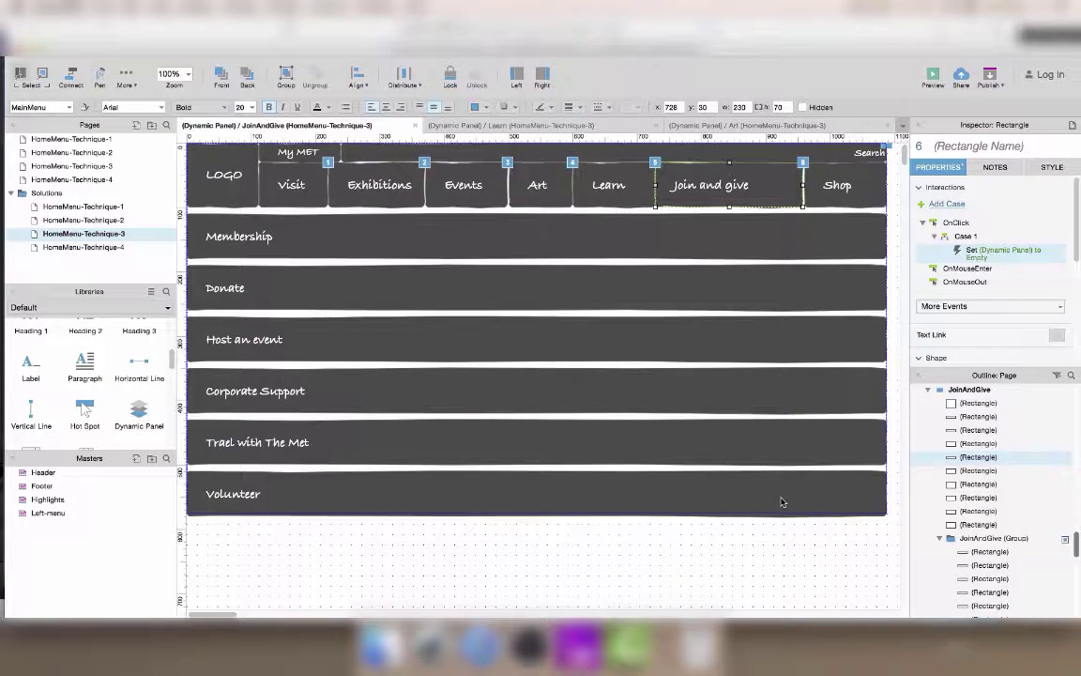
key("super+u")
key("super+w")
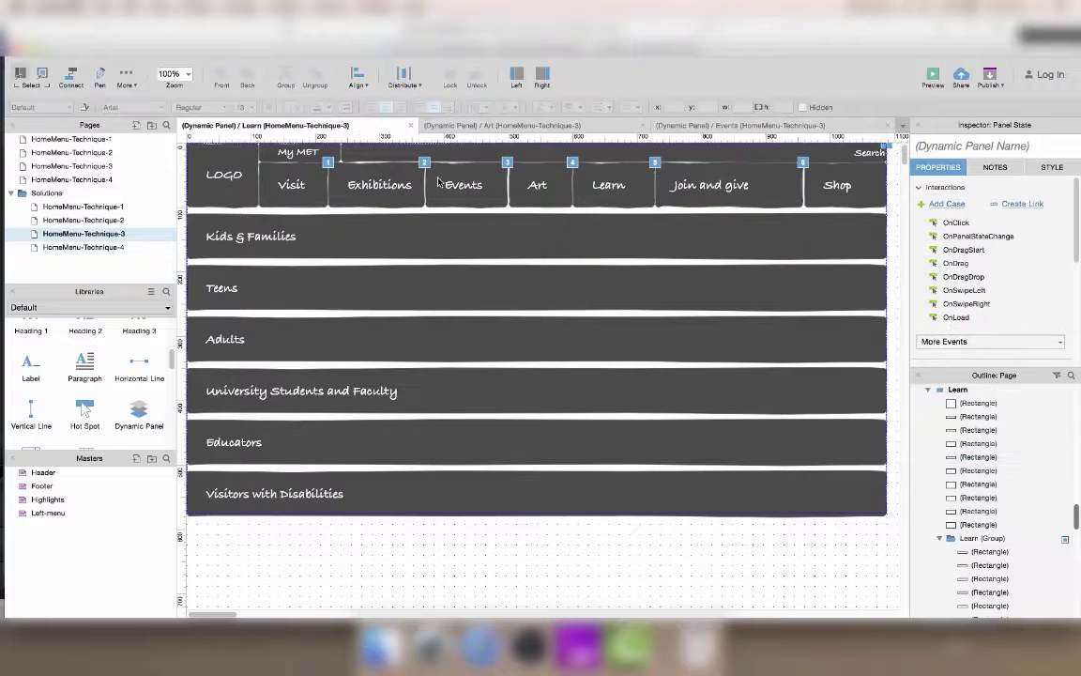
In the Learn state, make the Learn item's click action set the panel to Empty.
left_click(614, 185)
double_click(972, 250)
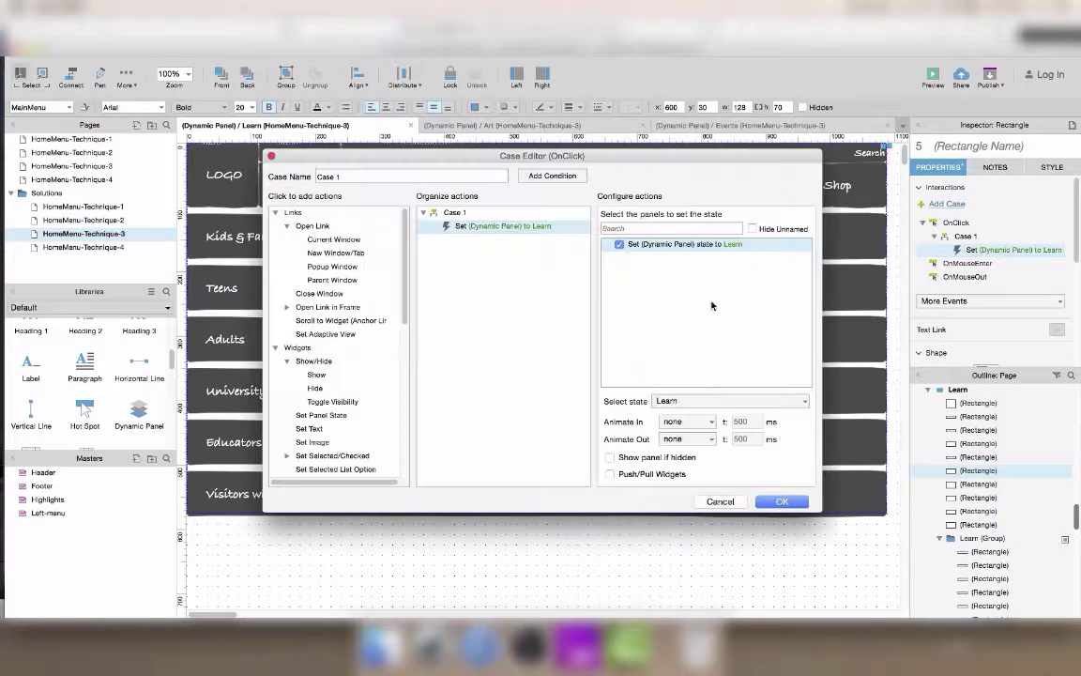
left_click(709, 401)
left_click(706, 418)
left_click(781, 502)
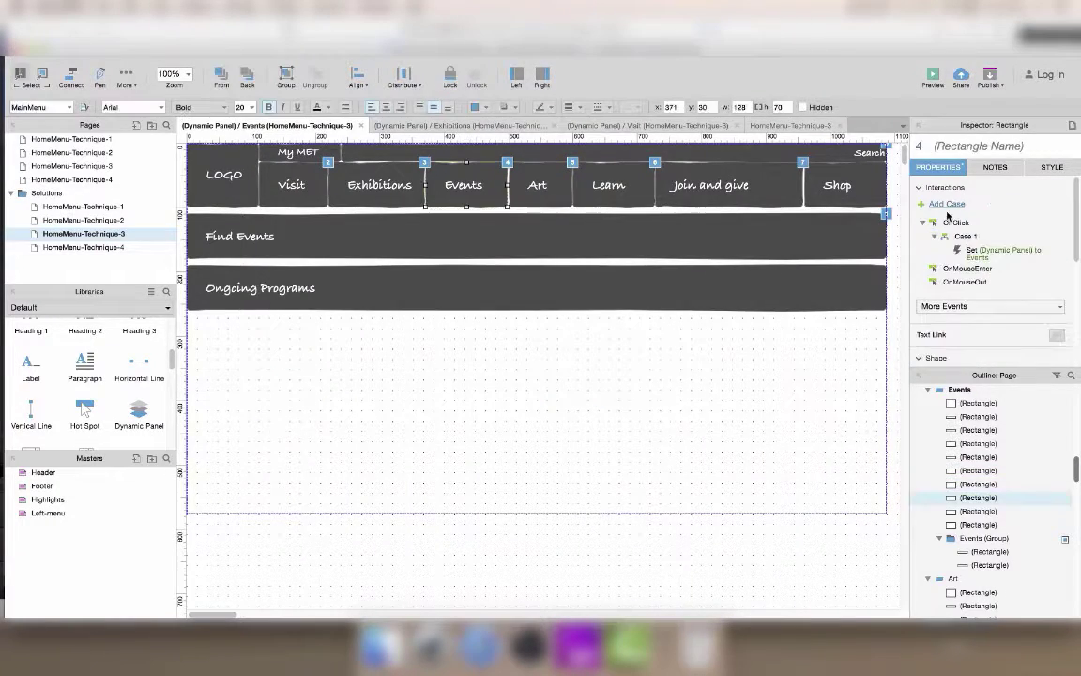
In the Events state, make the Events item's click action set the panel to Empty, underline the item, and close the state.
left_click(738, 406)
left_click(735, 419)
left_click(789, 501)
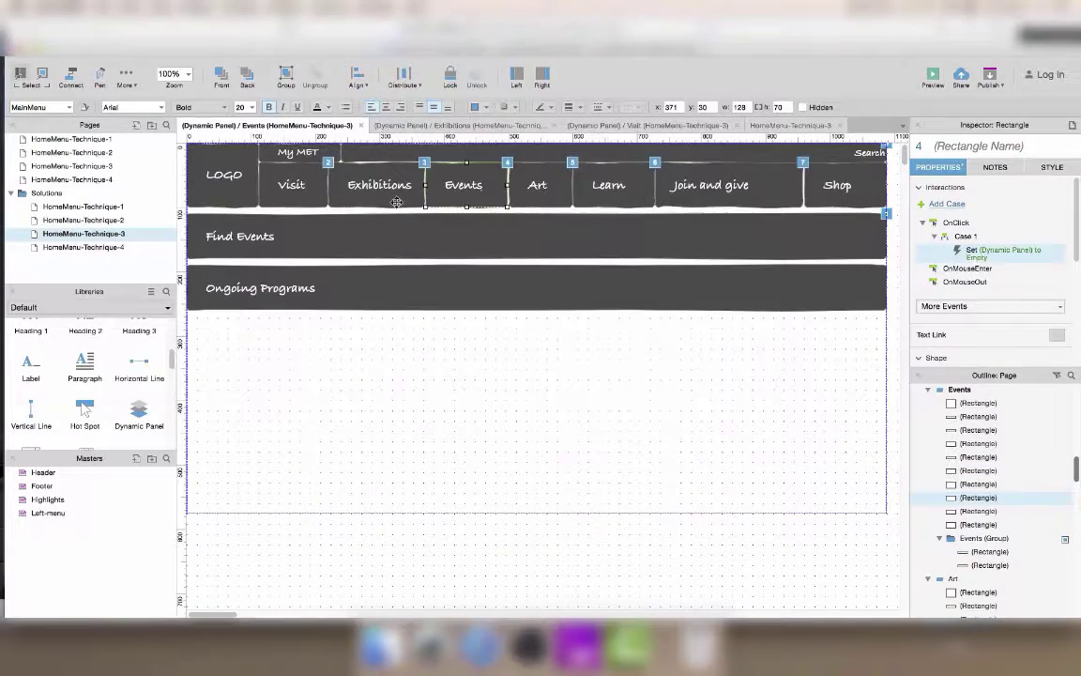
left_click(361, 126)
Go back to the HomeMenu-Technique-3 page, reopen the panel's Exhibitions state, and select its Exhibitions menu item.
left_click(362, 125)
left_click(405, 125)
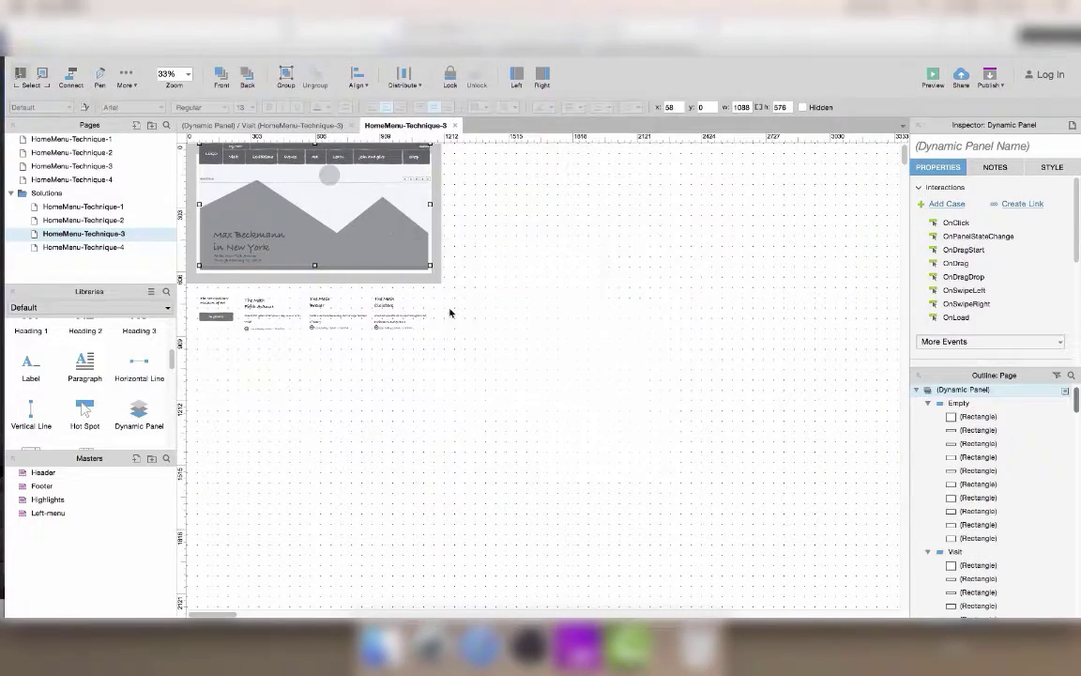
double_click(388, 184)
left_click(387, 184)
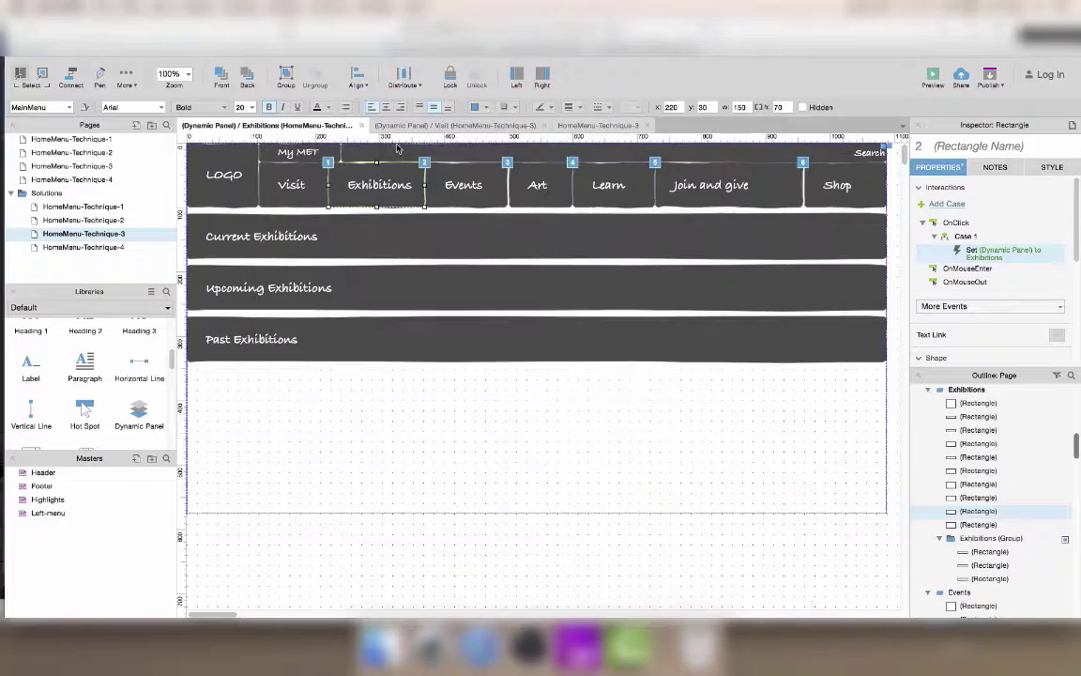
Edit the Visit item's click action in the Visit state, close that state, and select the Exhibitions item in the Exhibitions state.
left_click(364, 125)
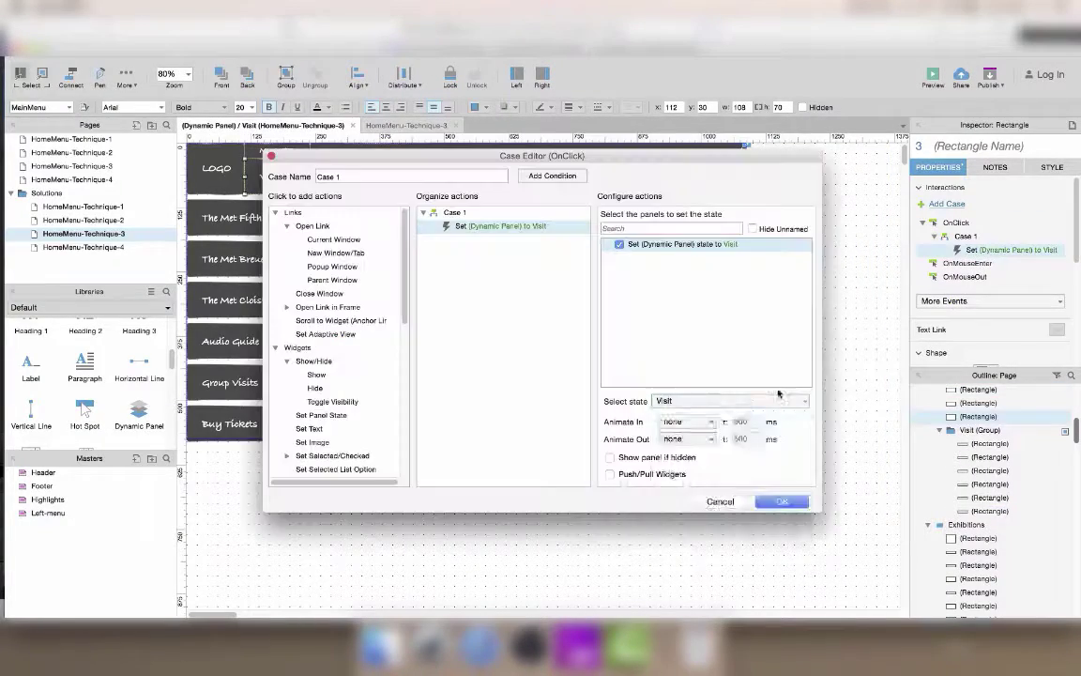
left_click(783, 502)
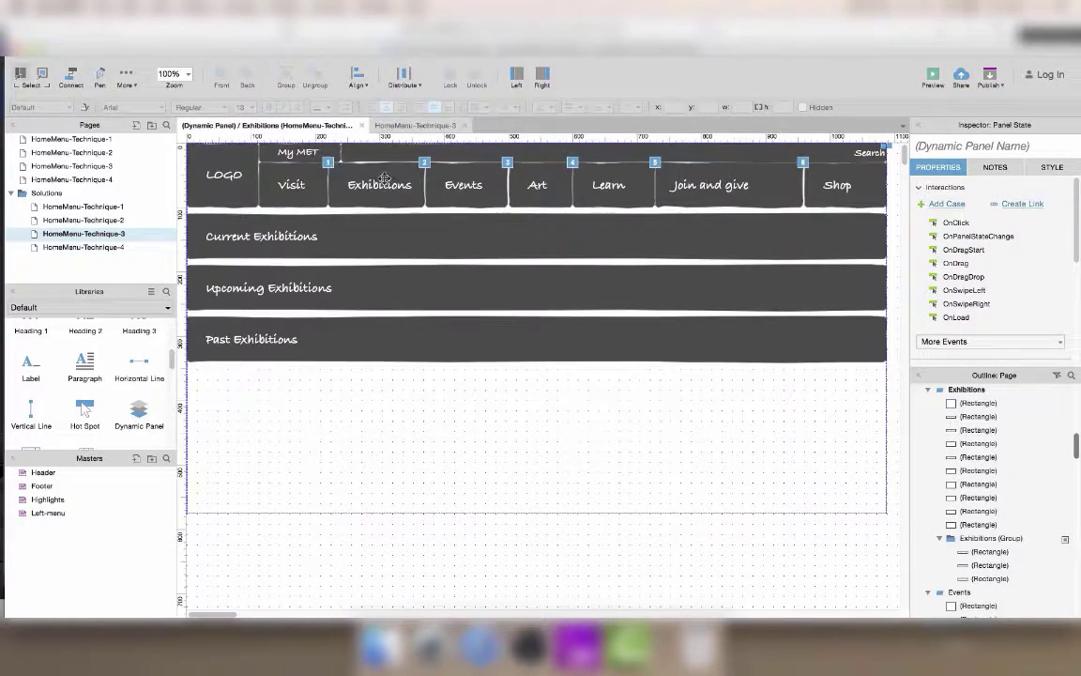
left_click(361, 183)
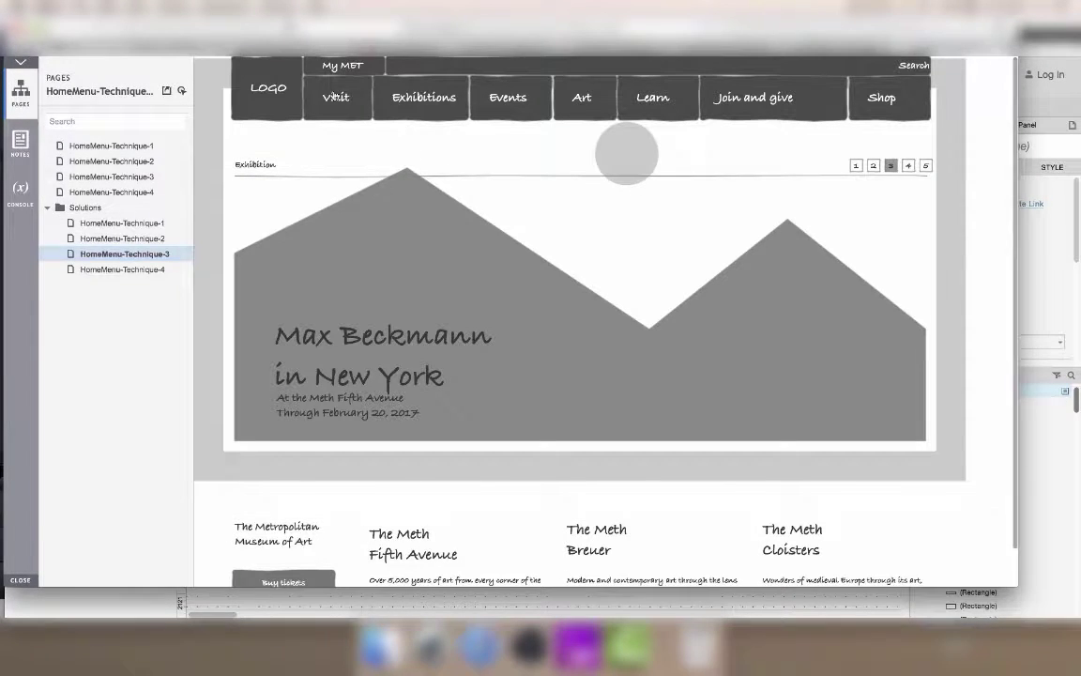
In the page preview, test opening and closing the Visit, Exhibitions and Events submenus from their menu items.
left_click(336, 96)
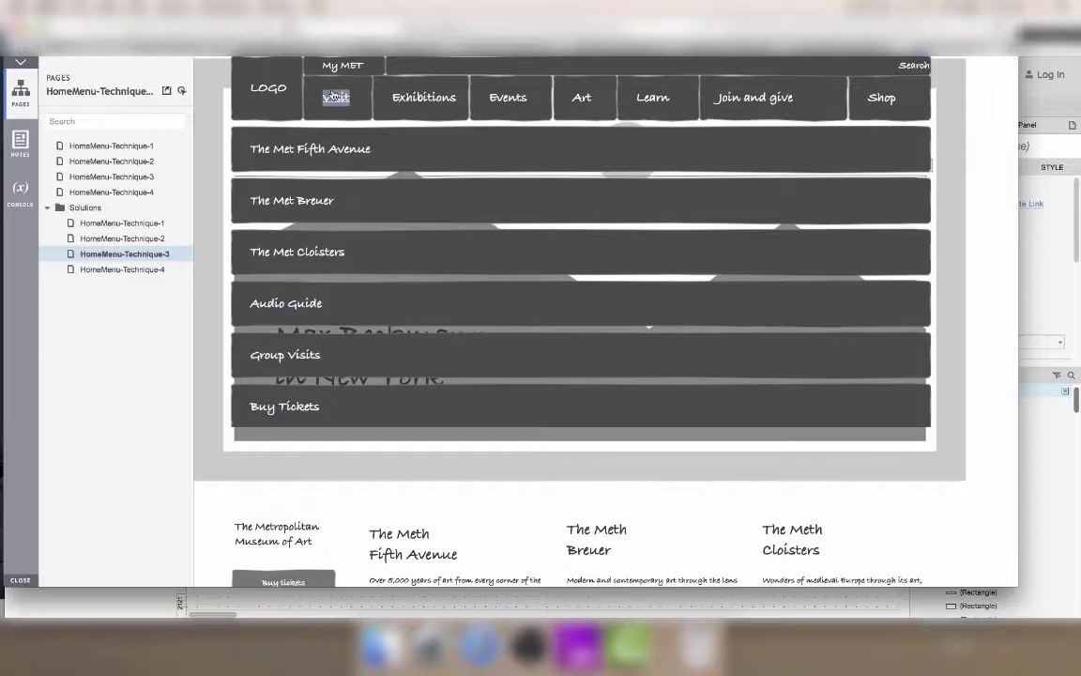
left_click(333, 96)
left_click(439, 101)
left_click(439, 102)
left_click(522, 104)
left_click(523, 104)
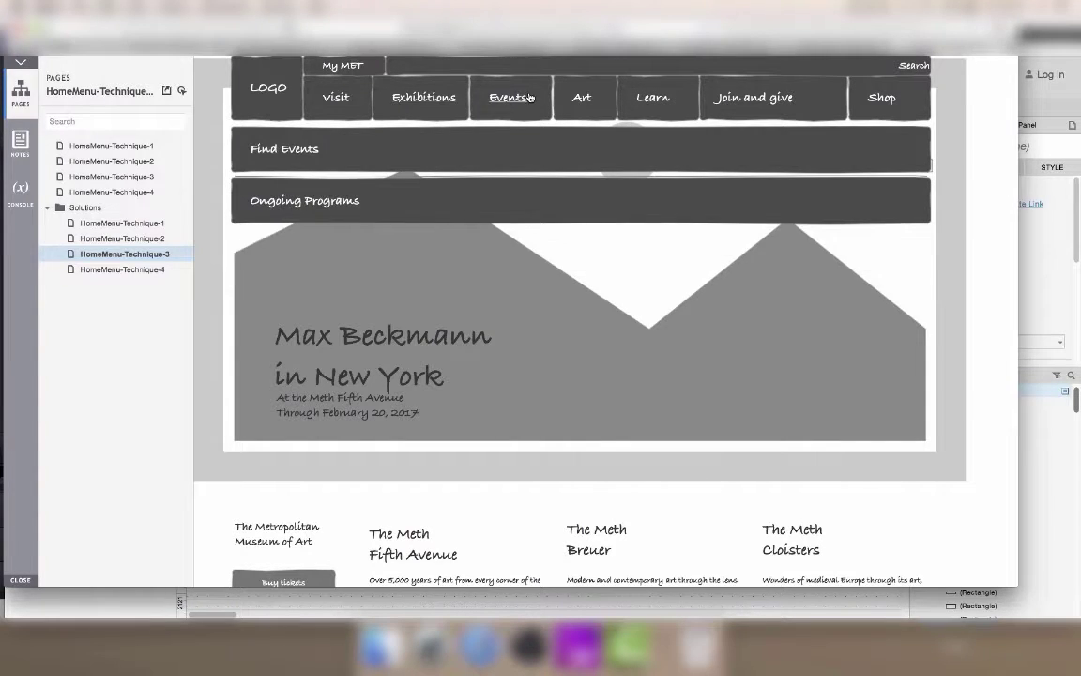
mouse_move(352, 109)
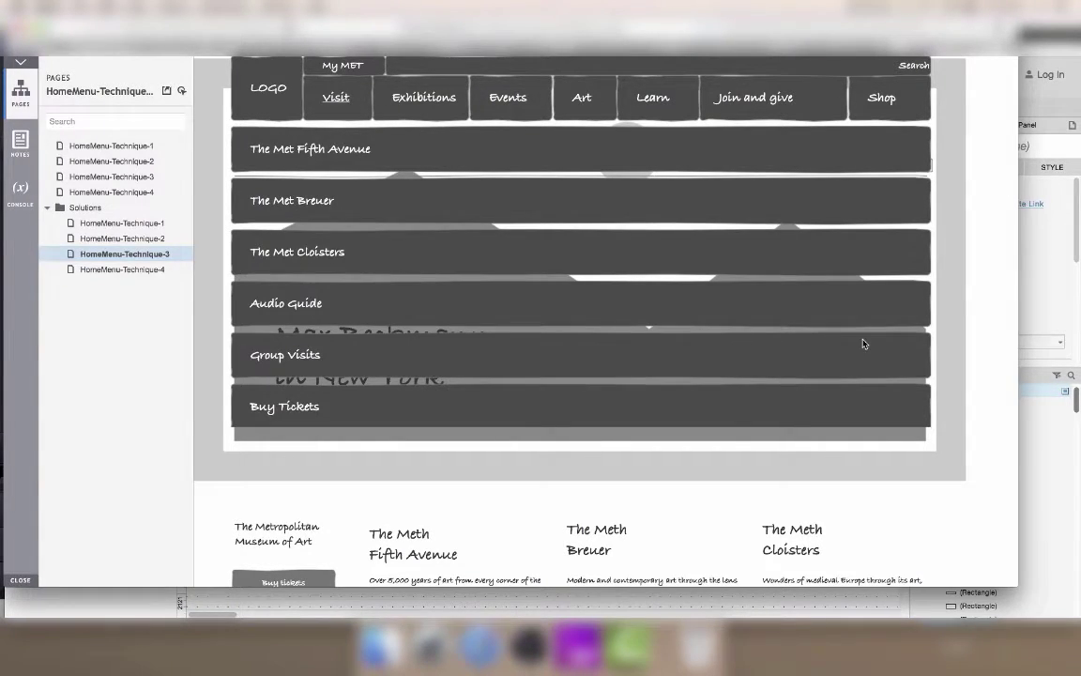